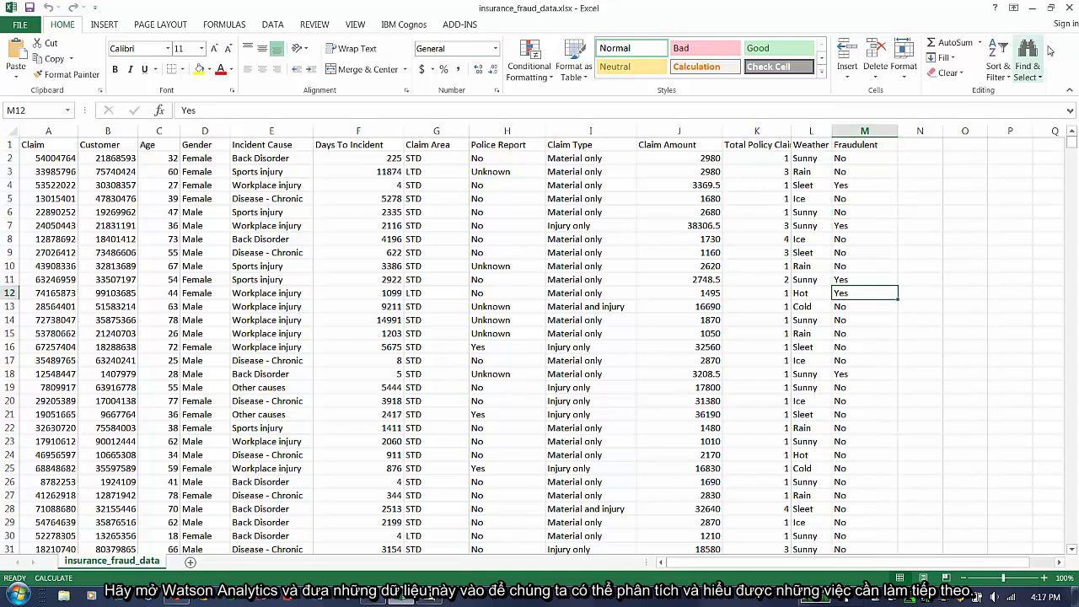
- Close the spreadsheet and open IBM Watson Analytics in the web browser
{"action": "left_click", "coordinate": [1069, 7]}
{"action": "left_click", "coordinate": [968, 111]}
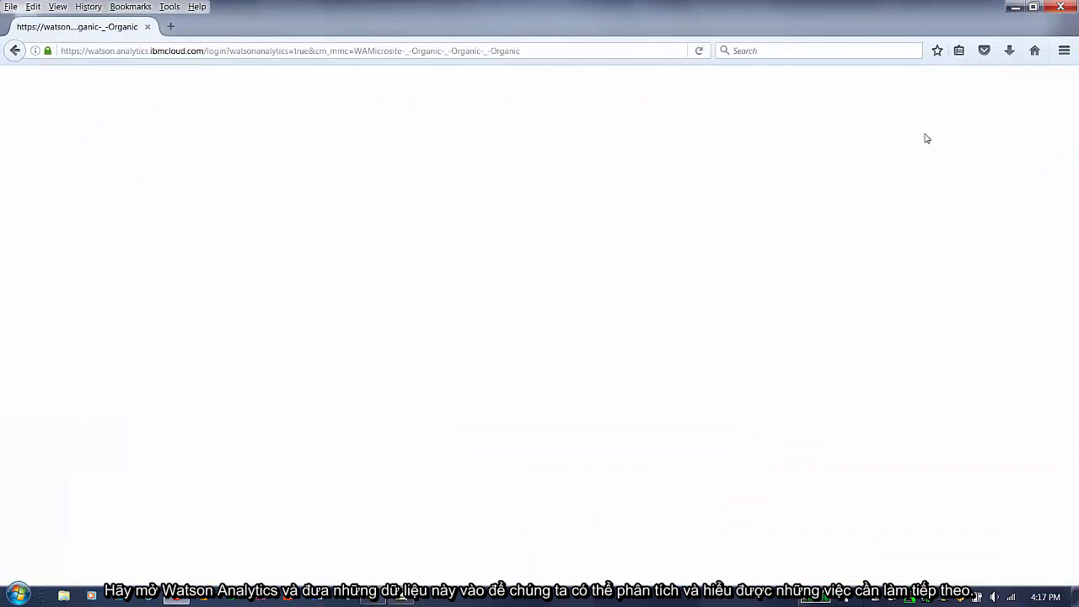
{"action": "left_click", "coordinate": [511, 376]}
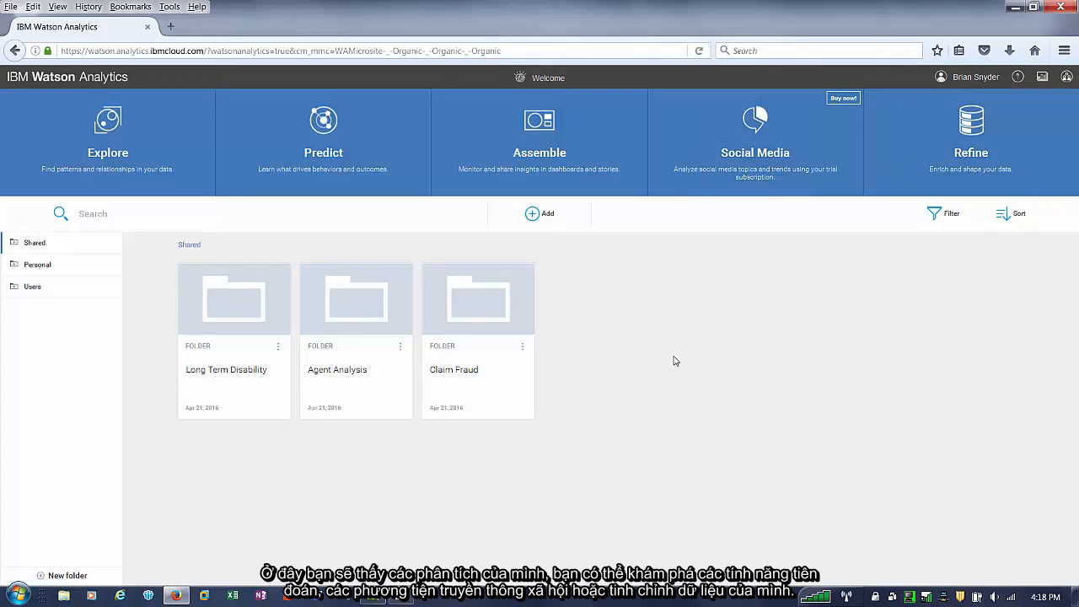
- Browse the Users, Personal and Shared folders, then open the shared Claim Fraud folder
{"action": "left_click", "coordinate": [14, 288]}
{"action": "left_click", "coordinate": [13, 292]}
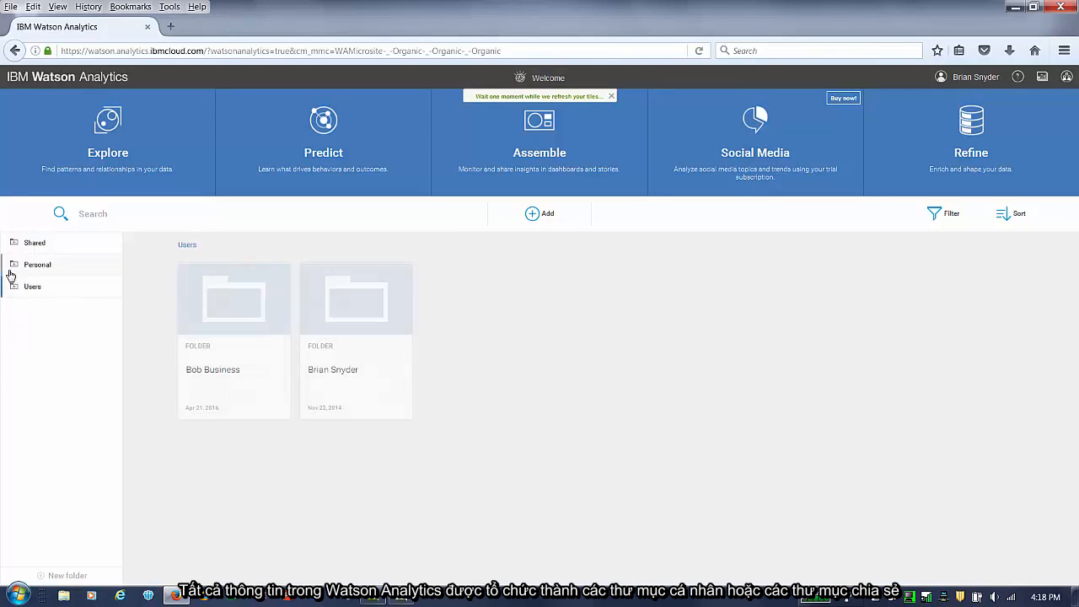
{"action": "left_click", "coordinate": [14, 267]}
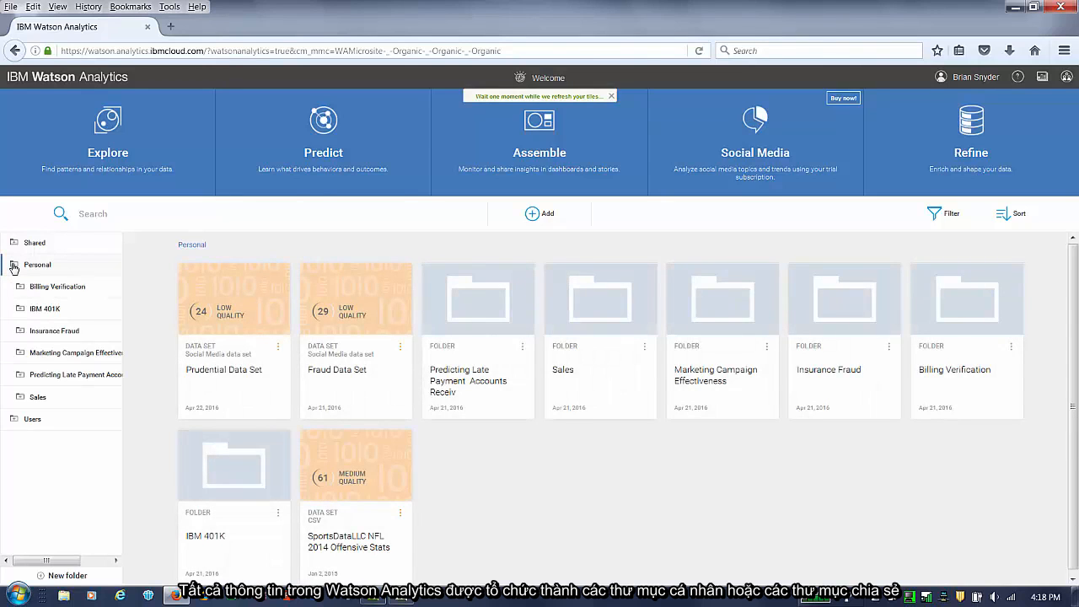
{"action": "left_click", "coordinate": [14, 267]}
{"action": "left_click", "coordinate": [13, 244]}
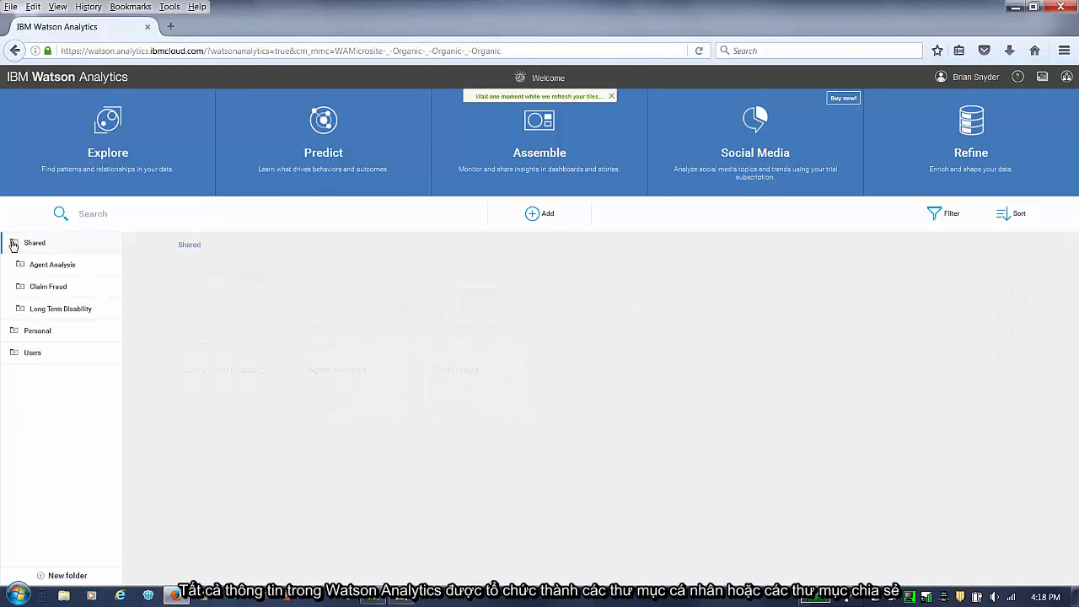
{"action": "left_click", "coordinate": [35, 287]}
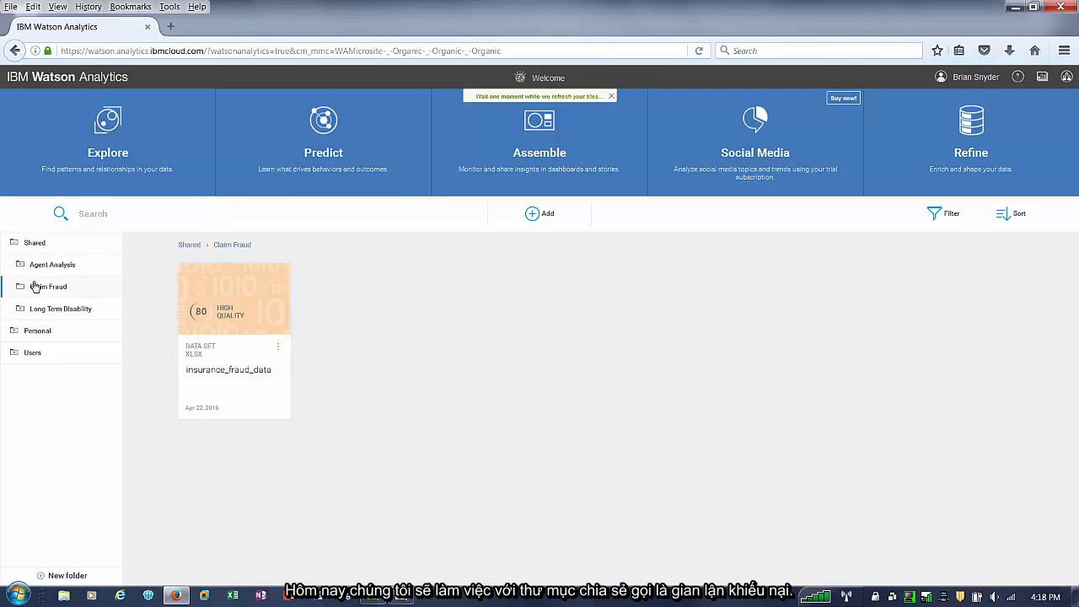
{"action": "left_click", "coordinate": [533, 216]}
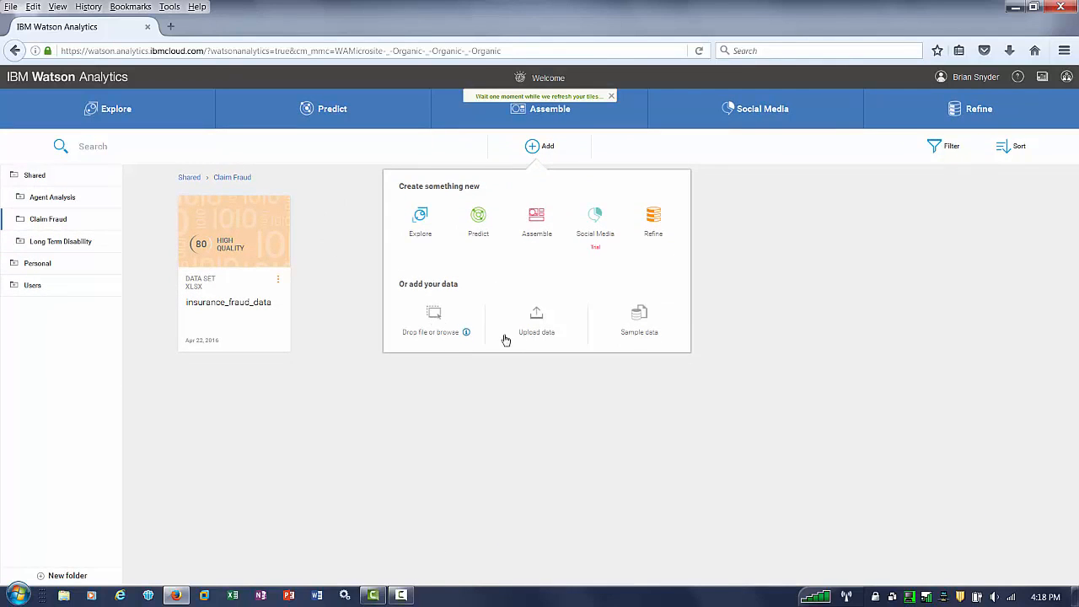
{"action": "left_click", "coordinate": [435, 315]}
{"action": "left_click", "coordinate": [167, 111]}
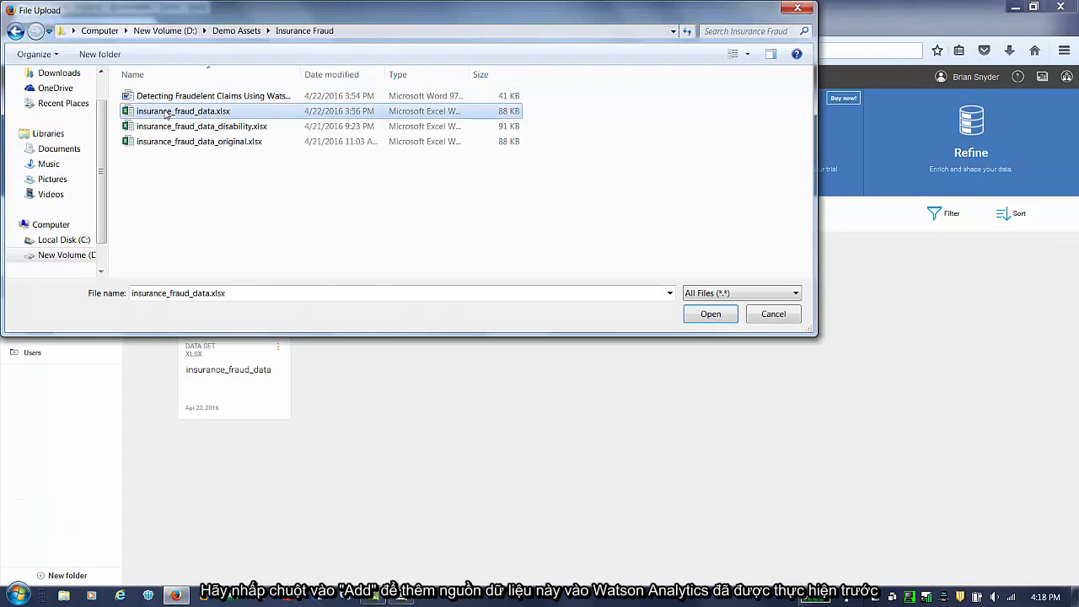
{"action": "left_click", "coordinate": [773, 314]}
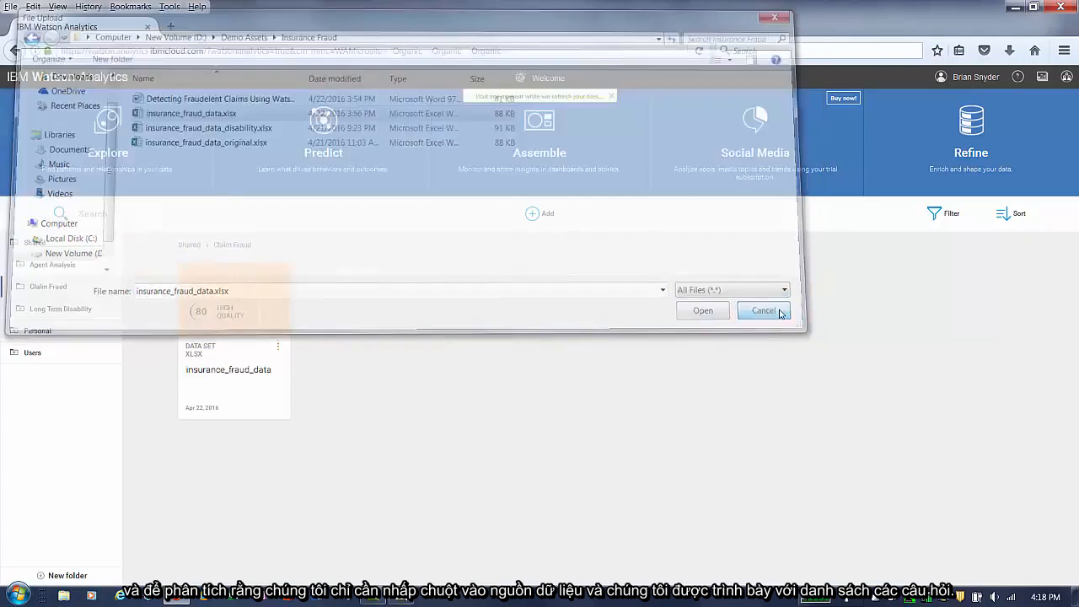
- Open the insurance_fraud_data data set's starting points and examine the guide for asking a question
{"action": "left_click", "coordinate": [260, 321]}
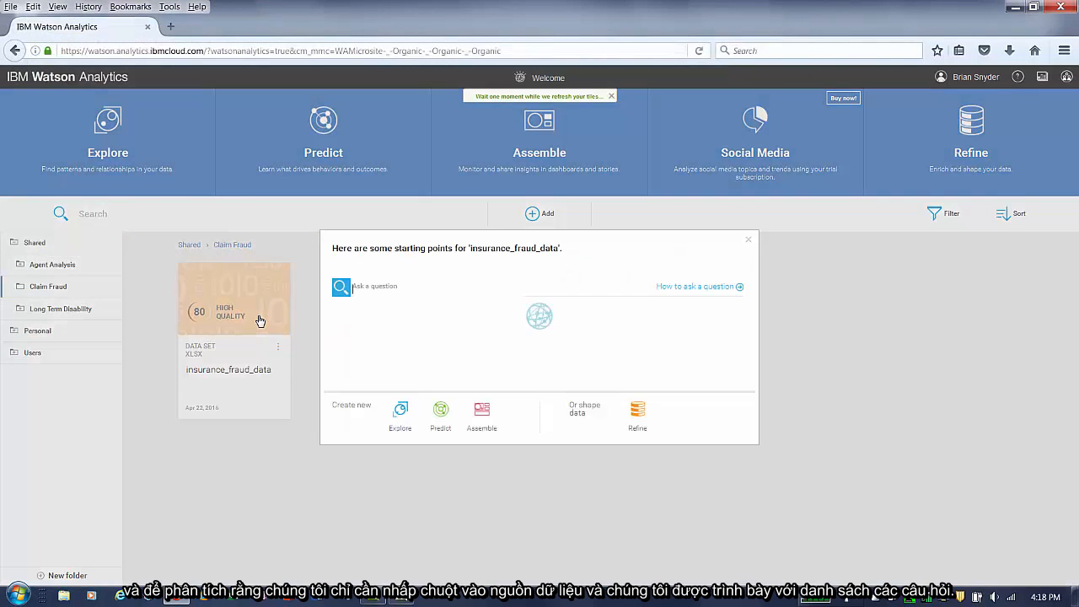
{"action": "left_click", "coordinate": [716, 289]}
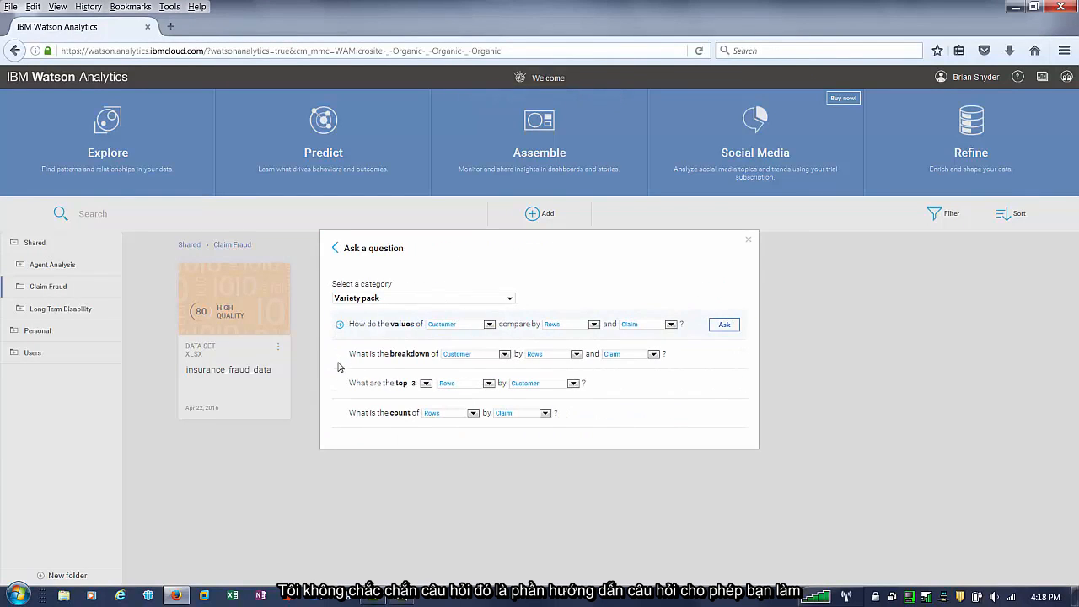
{"action": "left_click", "coordinate": [450, 328]}
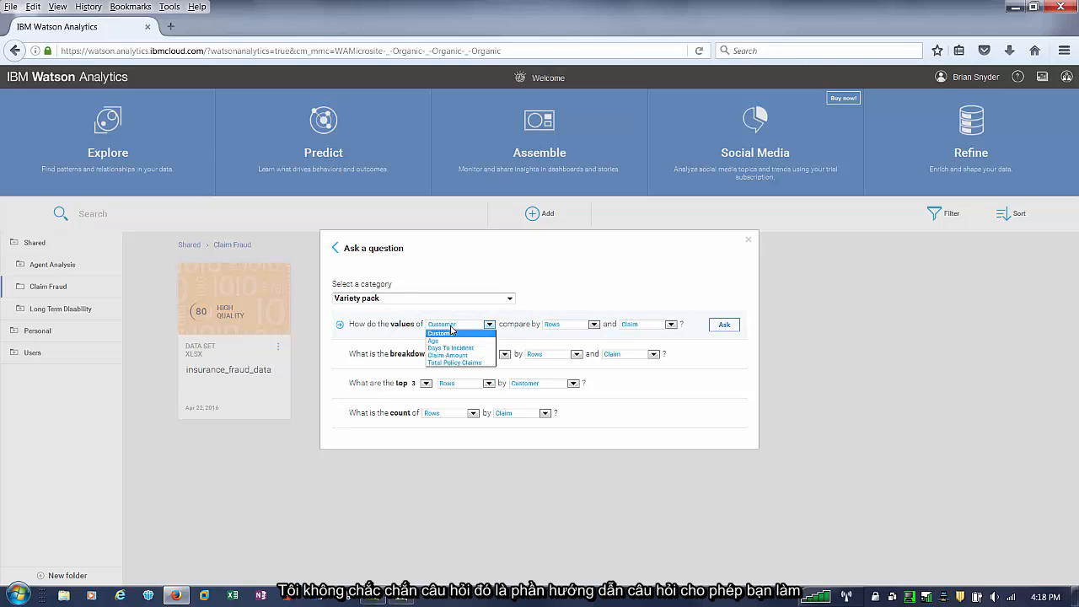
{"action": "left_click", "coordinate": [469, 312]}
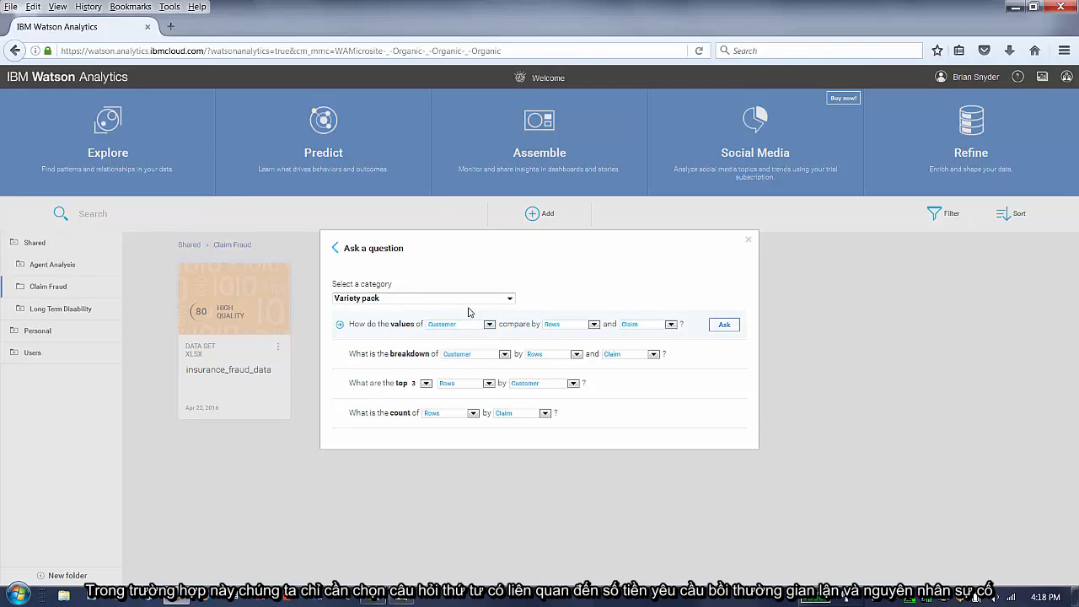
{"action": "left_click", "coordinate": [334, 249]}
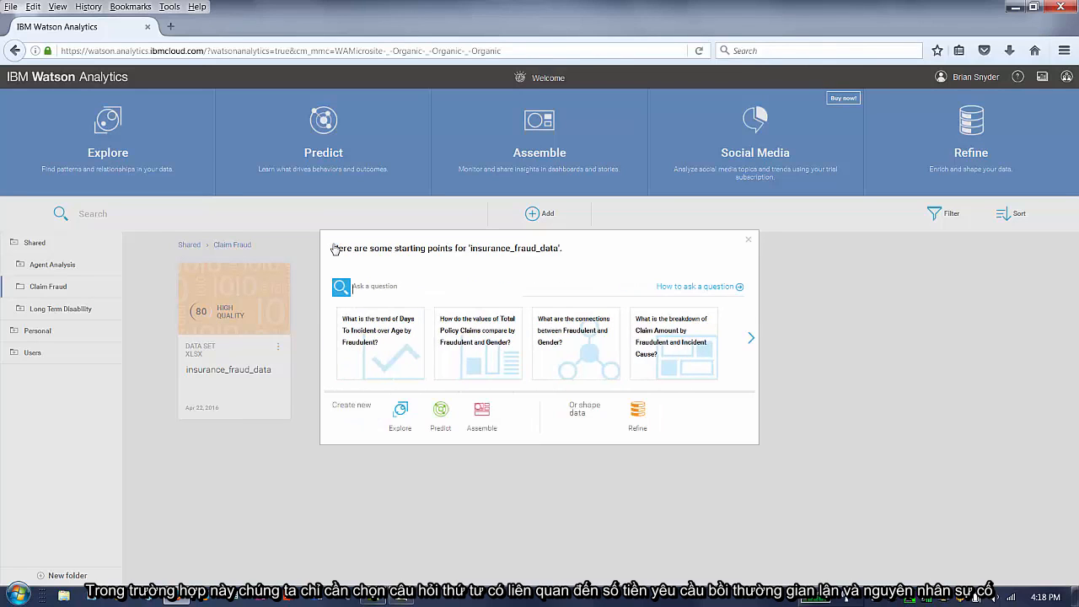
- Explore the starting point 'What is the breakdown of Claim Amount by Fraudulent and Incident Cause?'
{"action": "left_click", "coordinate": [679, 351]}
{"action": "mouse_move", "coordinate": [276, 267]}
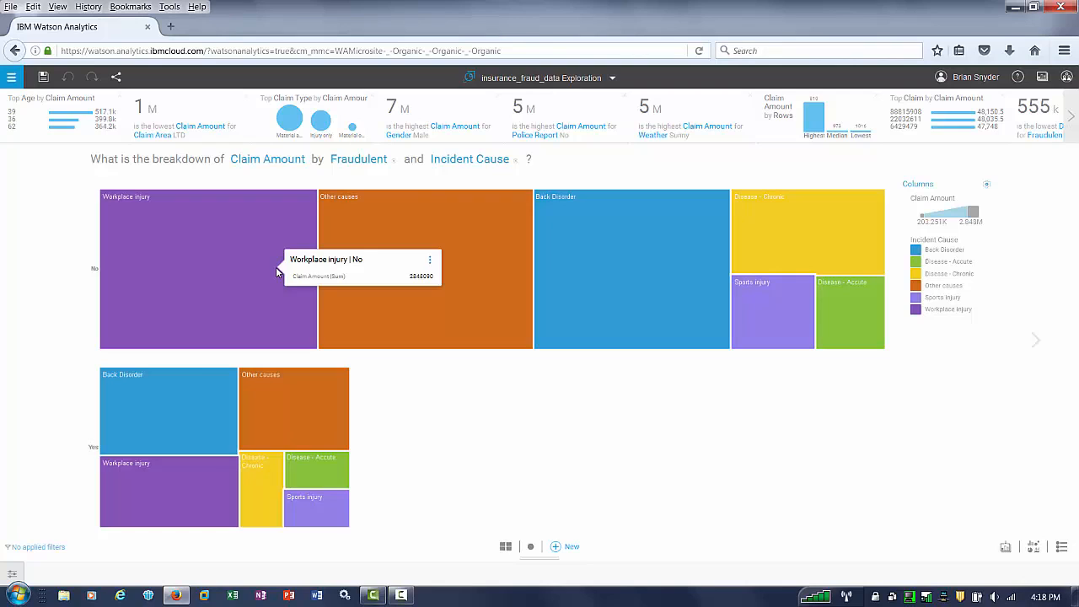
{"action": "mouse_move", "coordinate": [185, 426]}
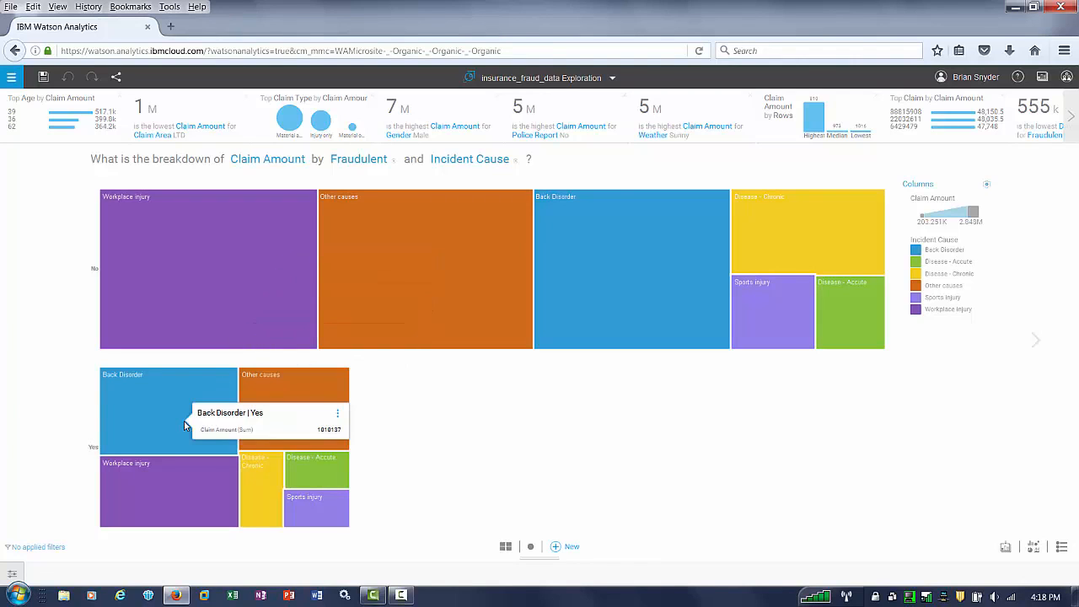
{"action": "mouse_move", "coordinate": [183, 464]}
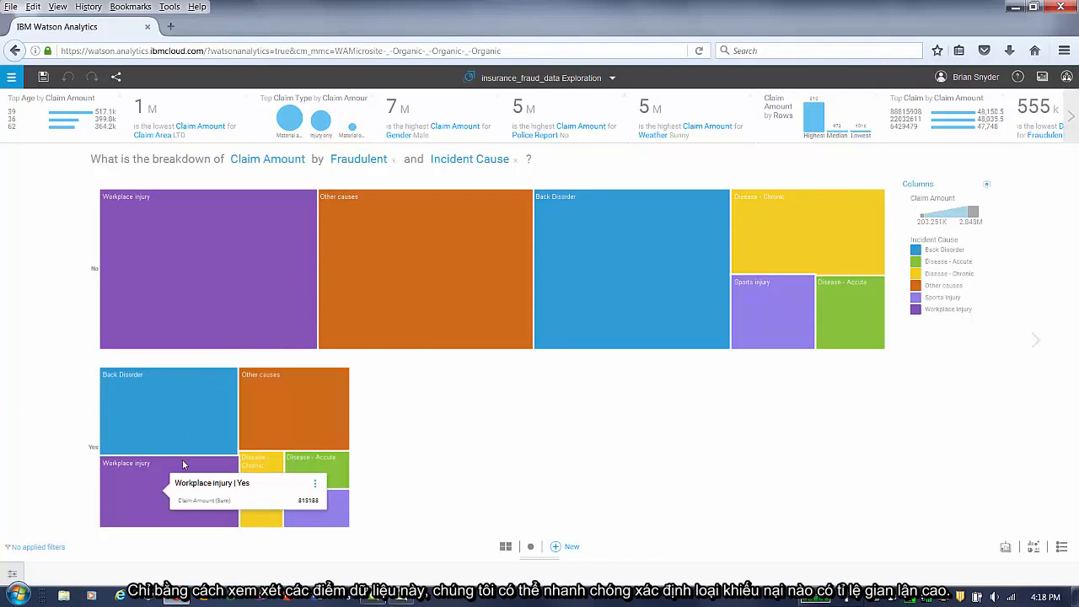
- Save the exploration into the Shared Claim Fraud folder
{"action": "left_click", "coordinate": [43, 79]}
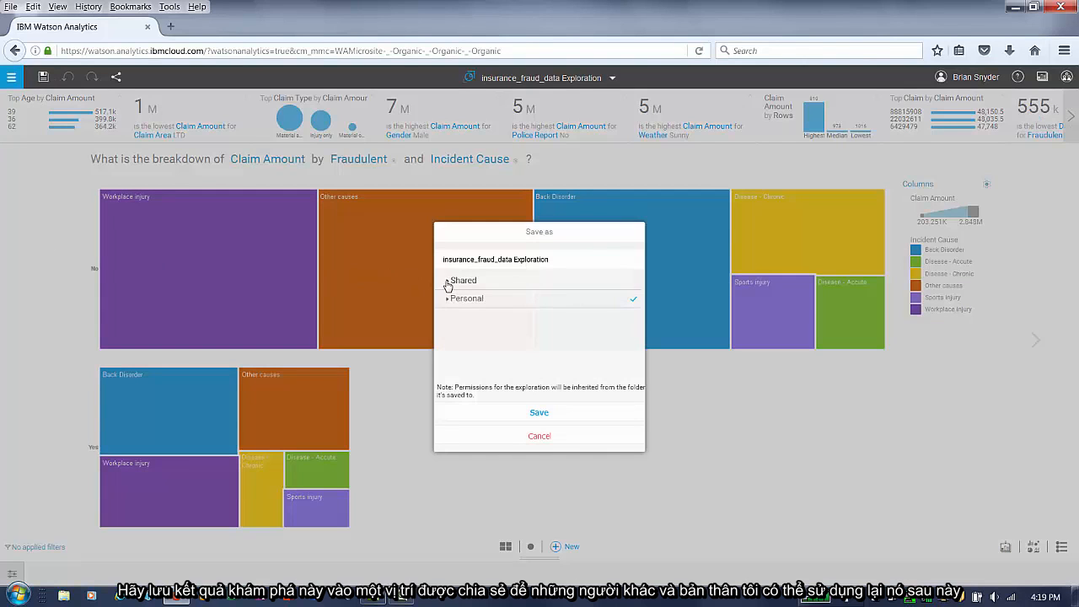
{"action": "left_click", "coordinate": [447, 283]}
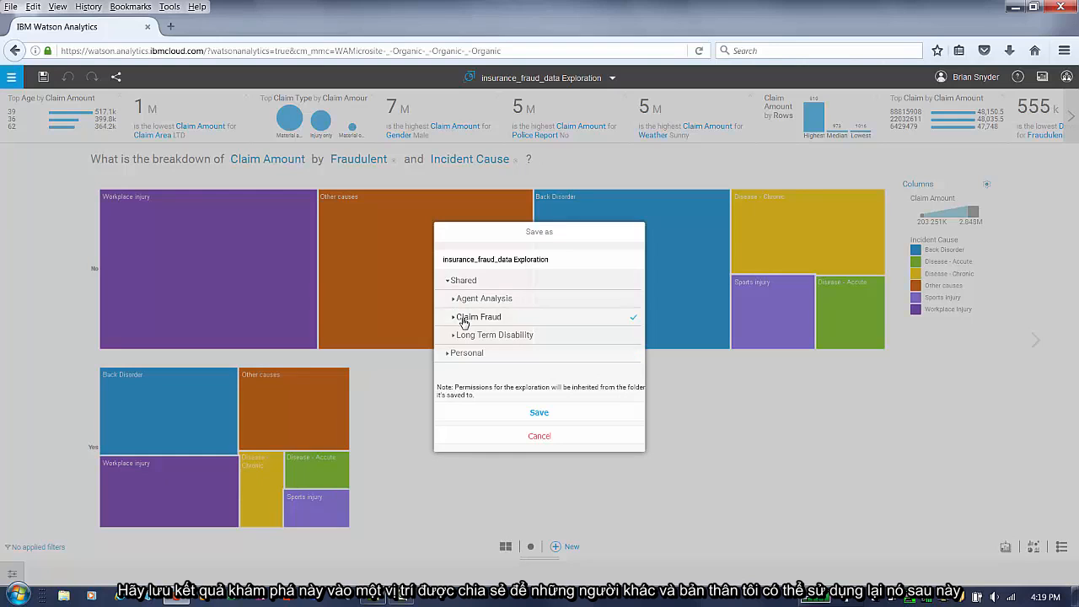
{"action": "left_click", "coordinate": [539, 413]}
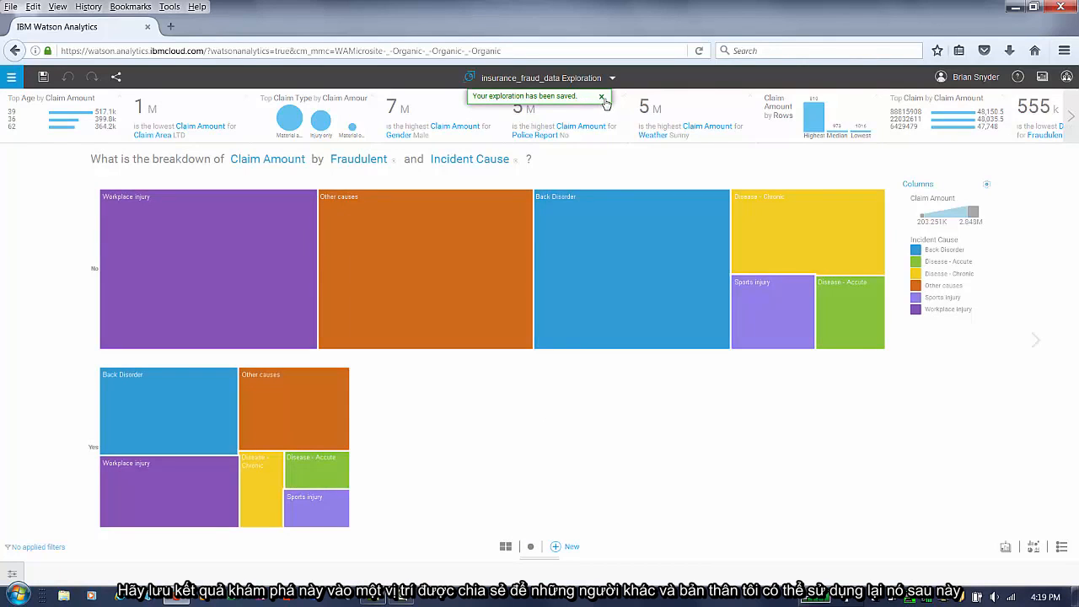
- Close the exploration and reopen it from the Claim Fraud folder
{"action": "left_click", "coordinate": [603, 98]}
{"action": "left_click", "coordinate": [607, 81]}
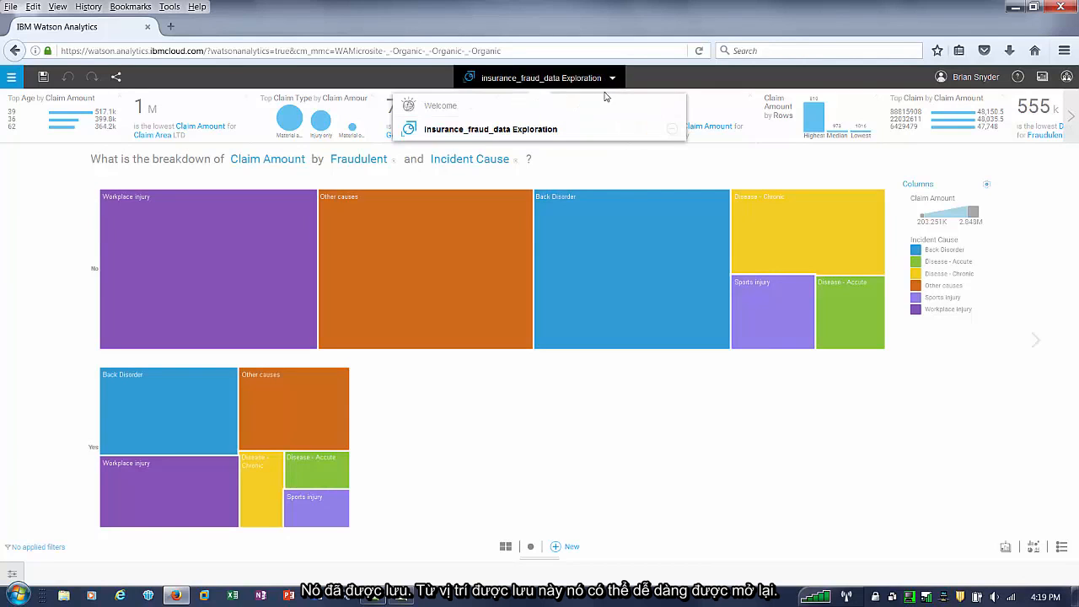
{"action": "left_click", "coordinate": [671, 130]}
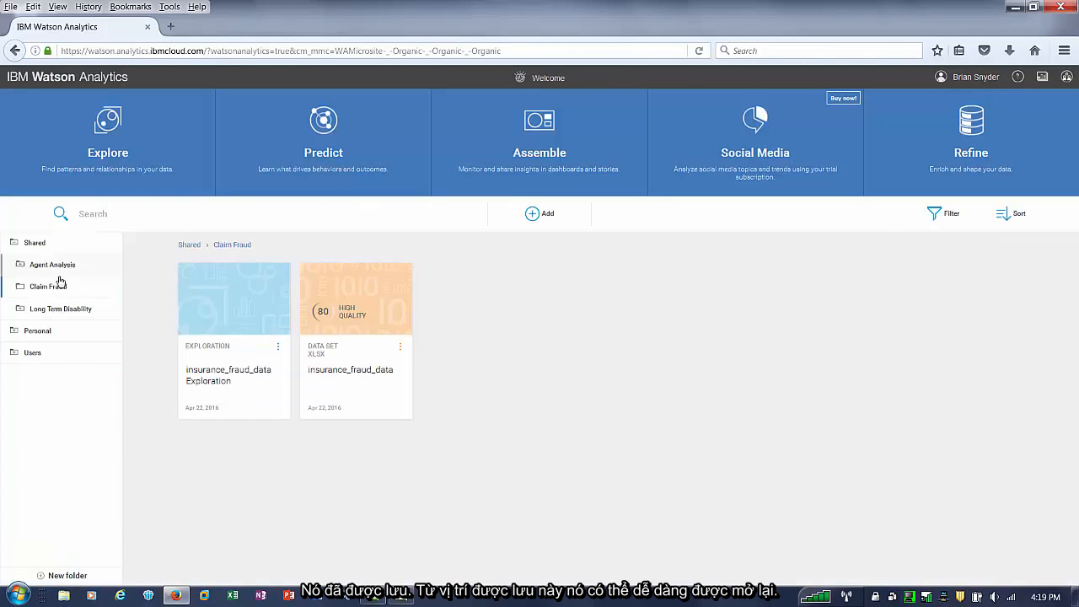
{"action": "left_click", "coordinate": [60, 287]}
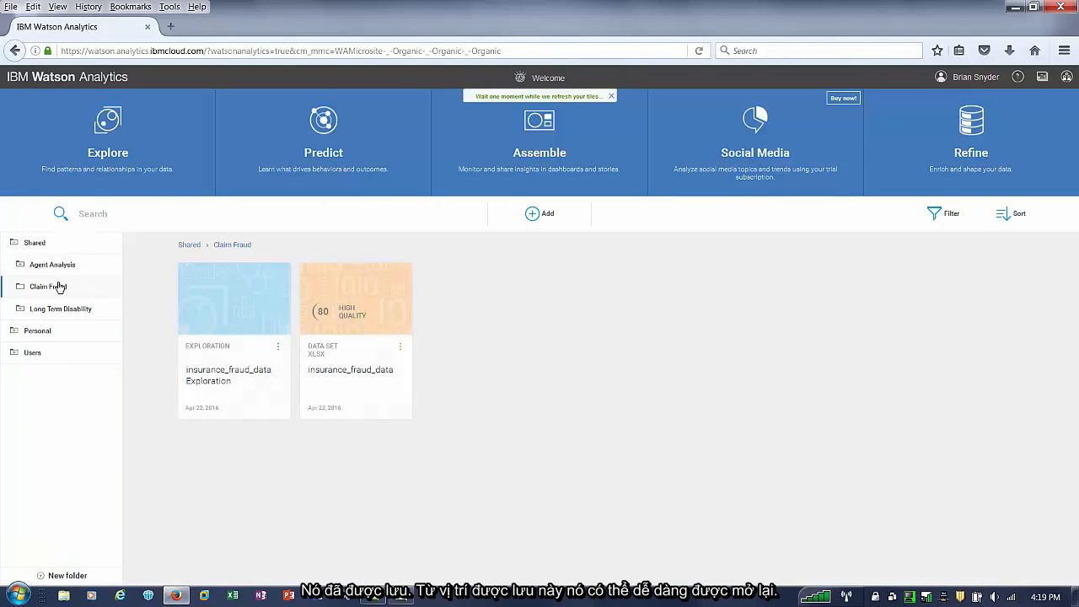
{"action": "left_click", "coordinate": [242, 314]}
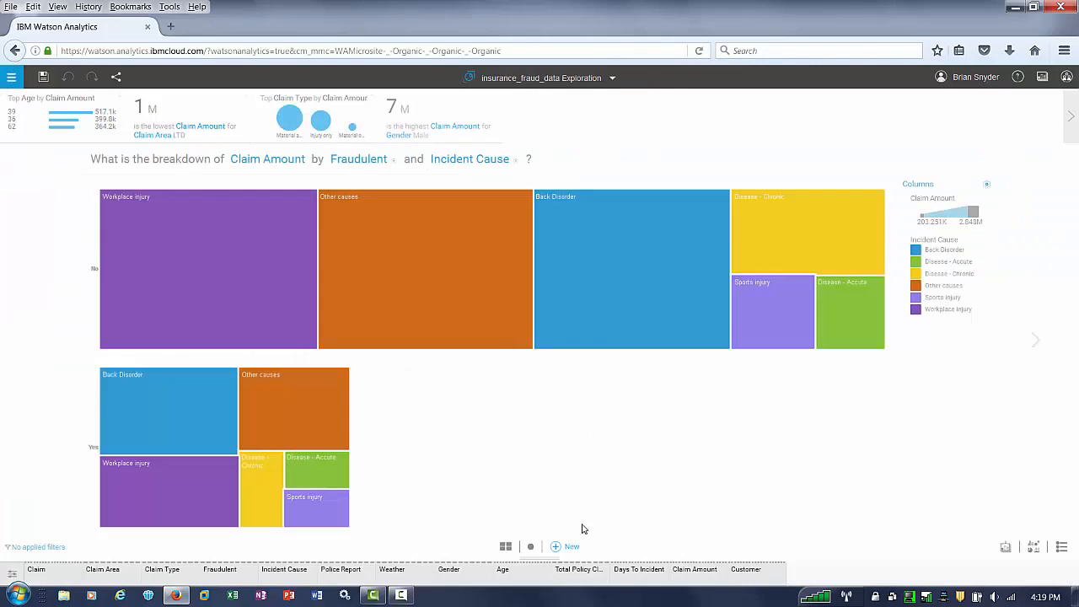
- Expand the data table below the chart and sort the rows by Claim Amount, highest first
{"action": "left_click", "coordinate": [552, 565]}
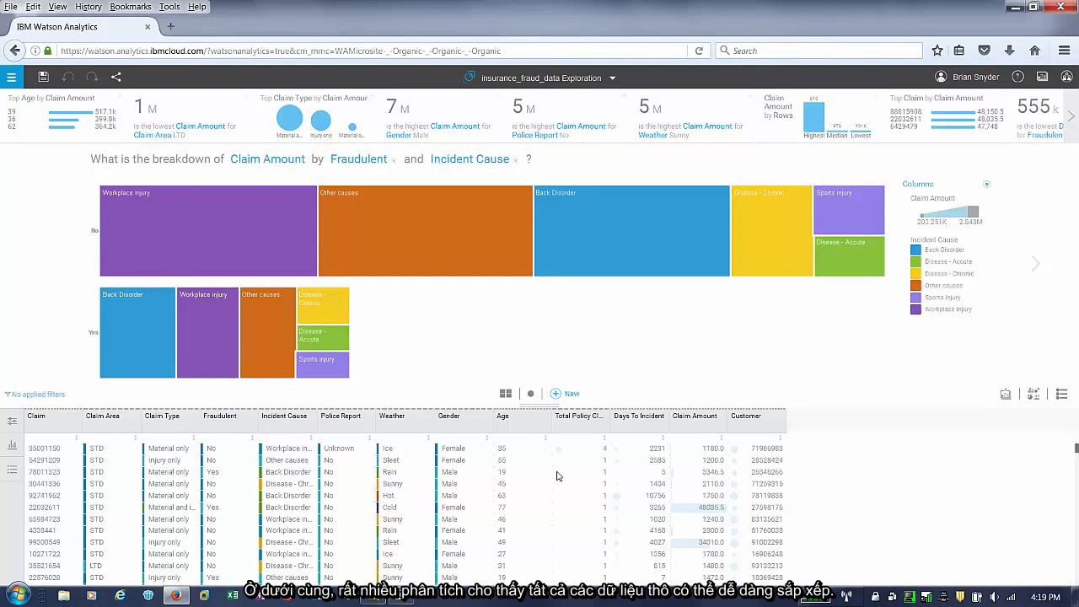
{"action": "left_click", "coordinate": [722, 439]}
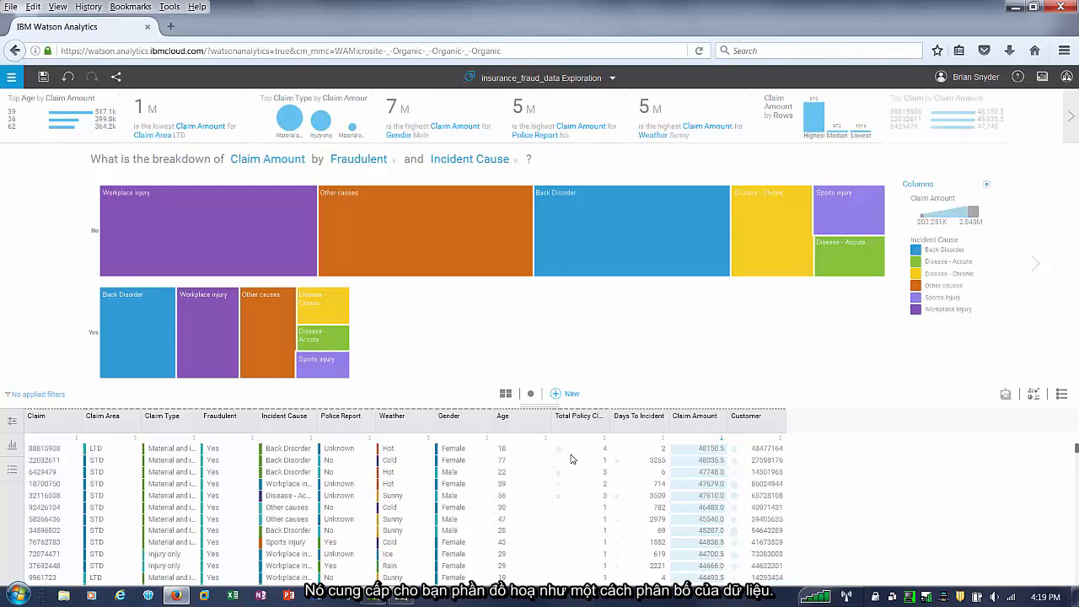
{"action": "left_click", "coordinate": [221, 421]}
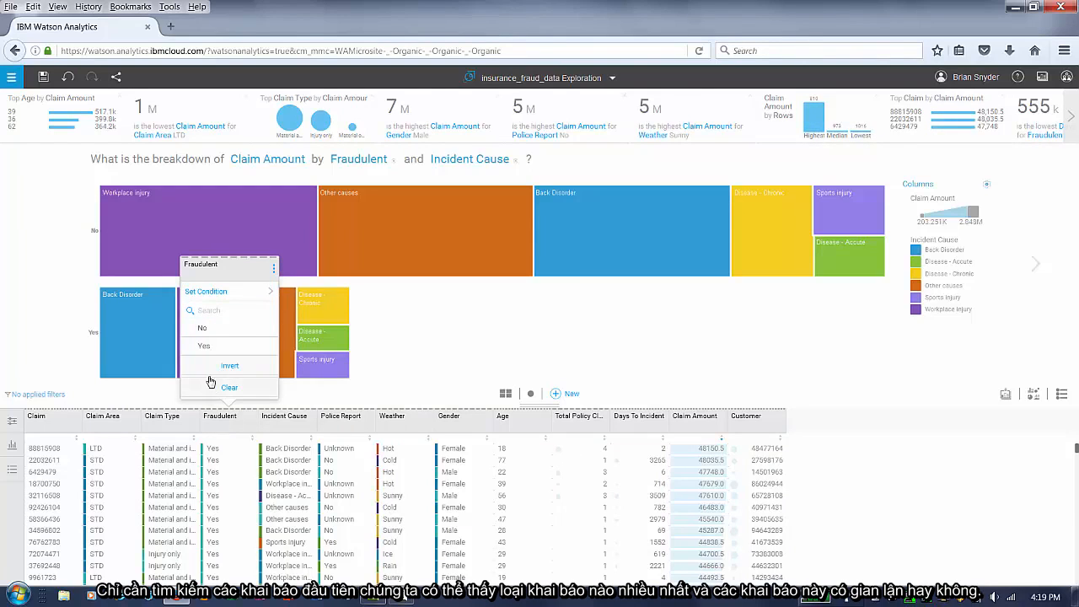
{"action": "left_click", "coordinate": [205, 348]}
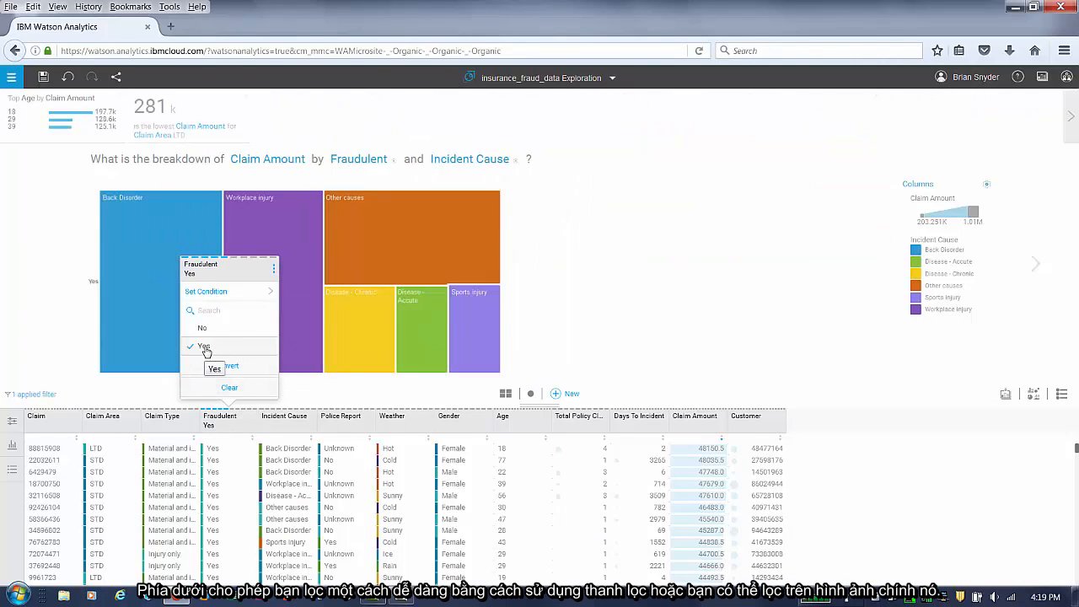
{"action": "left_click", "coordinate": [205, 347]}
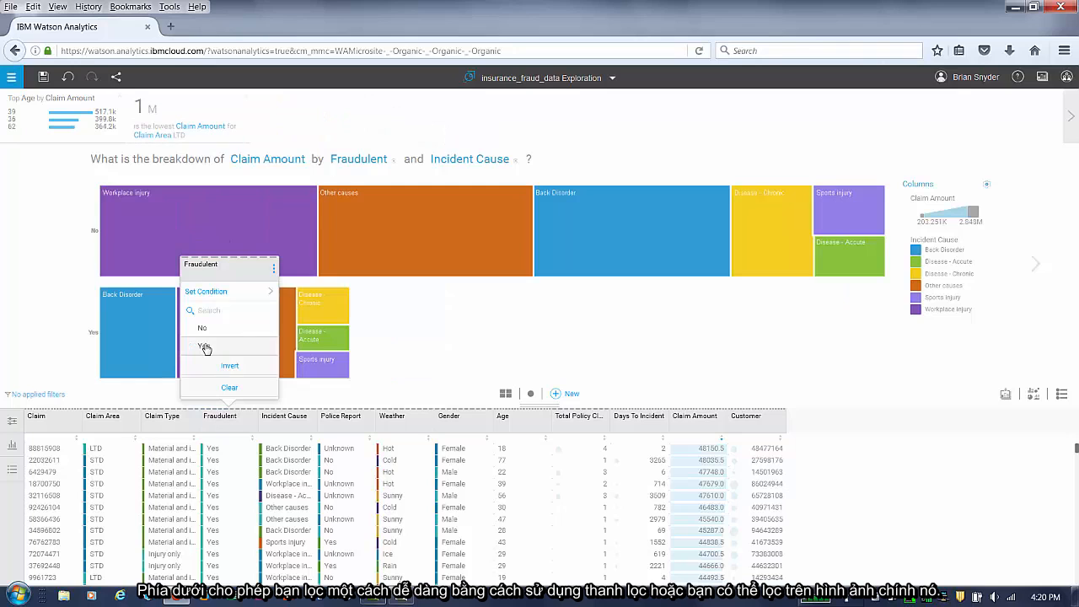
{"action": "left_click", "coordinate": [37, 350]}
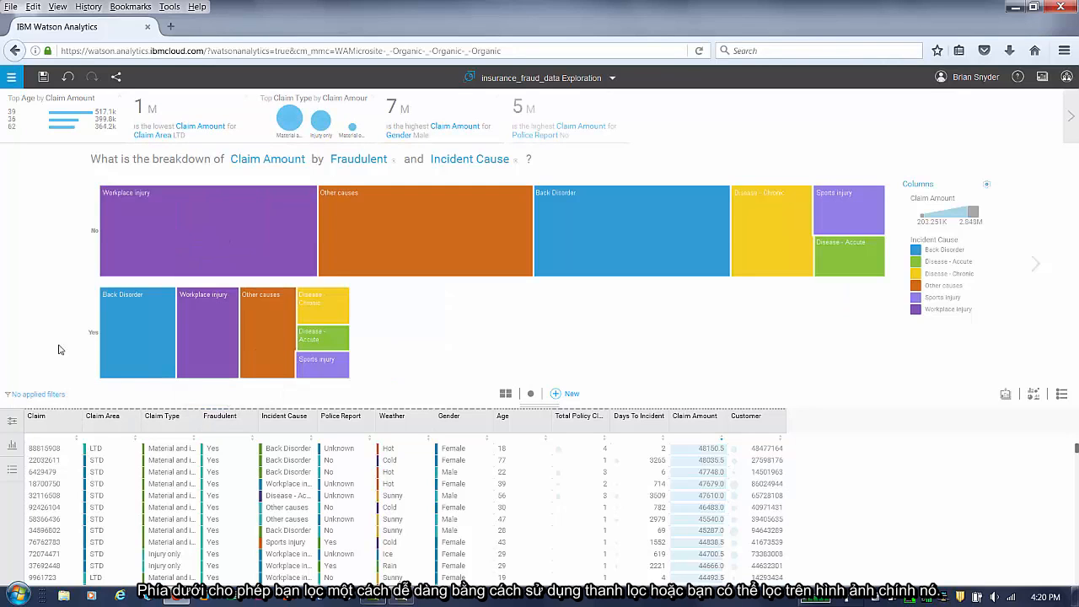
- Keep only the Fraudulent Yes claims in the treemap
{"action": "left_click", "coordinate": [92, 335]}
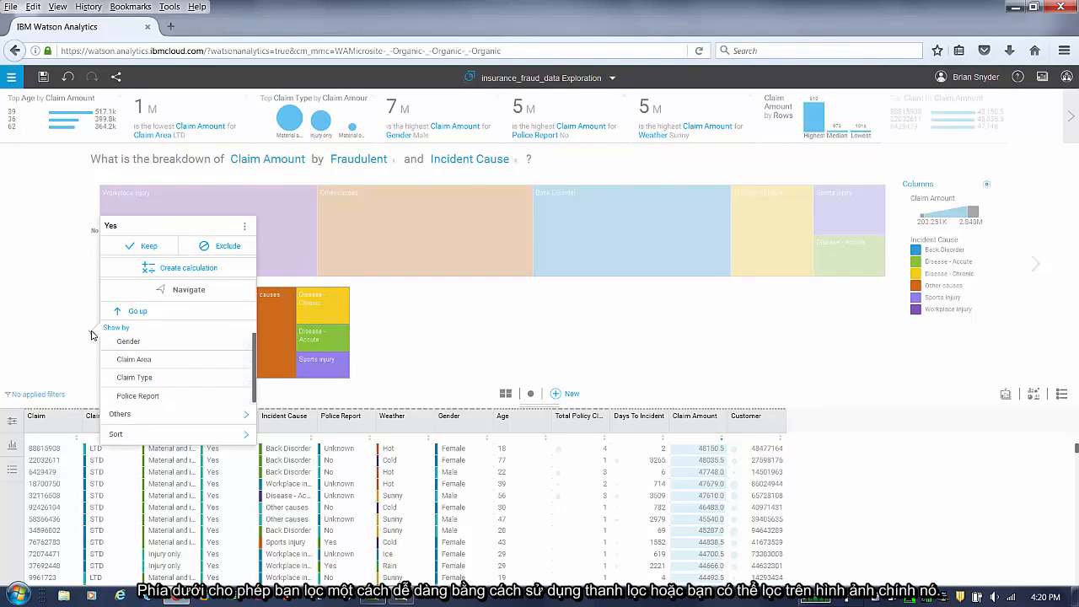
{"action": "left_click", "coordinate": [128, 248]}
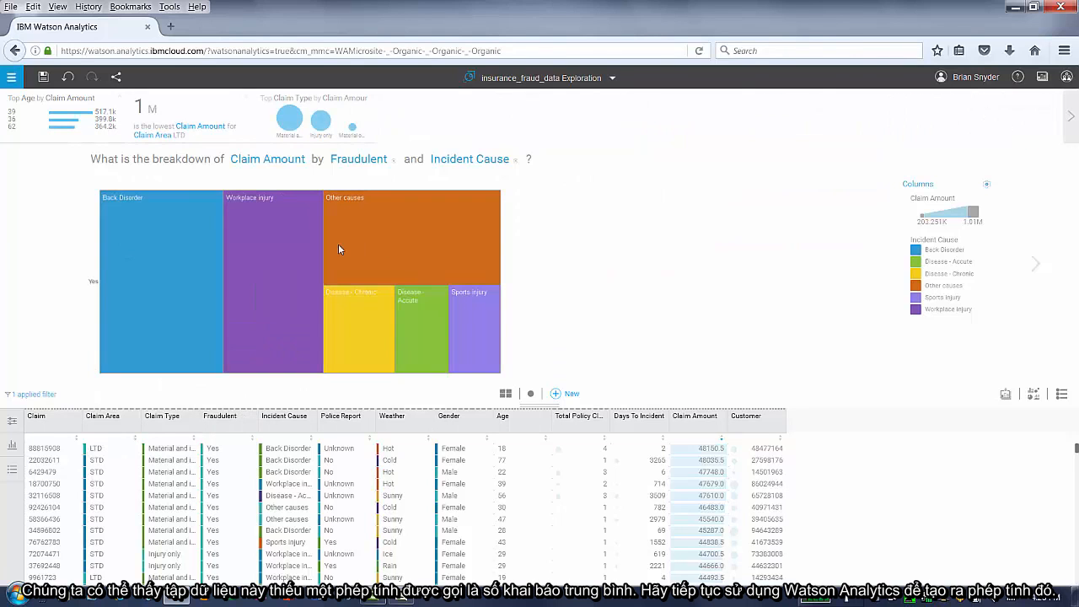
- Create a new calculation column named Average Claim Amount
{"action": "left_click", "coordinate": [12, 422]}
{"action": "left_click", "coordinate": [67, 556]}
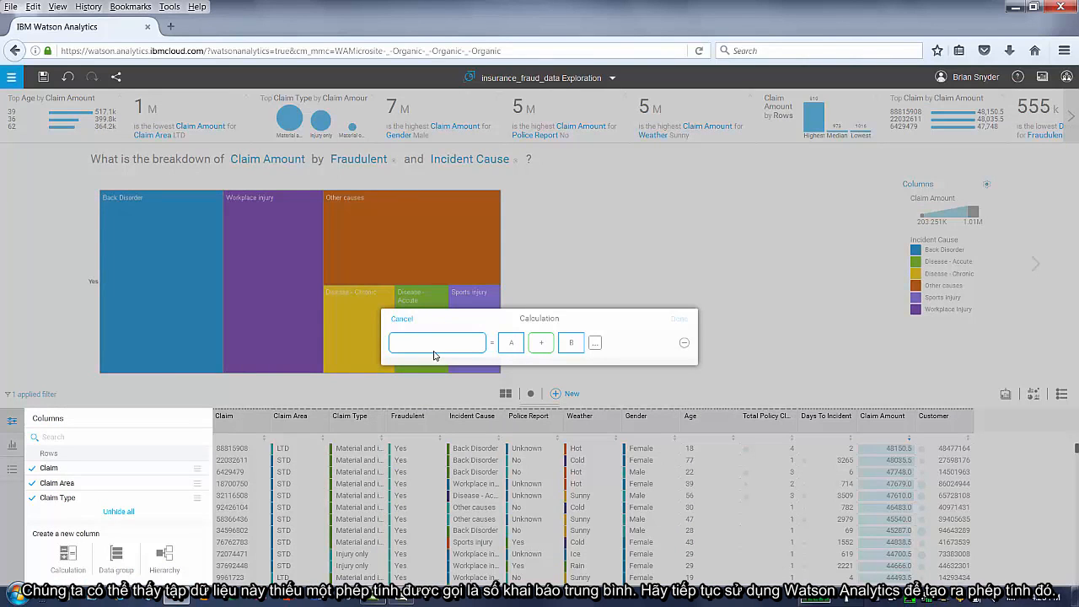
{"action": "type", "text": "Average Claim Amount"}
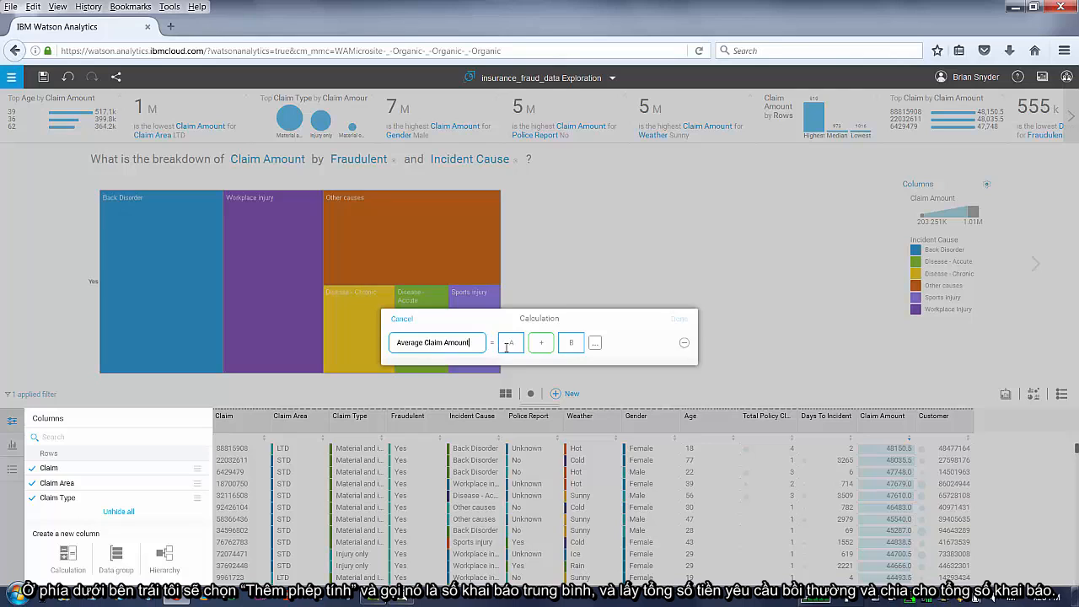
- Set the calculation's first operand to the Claim Amount column
{"action": "left_click", "coordinate": [507, 345]}
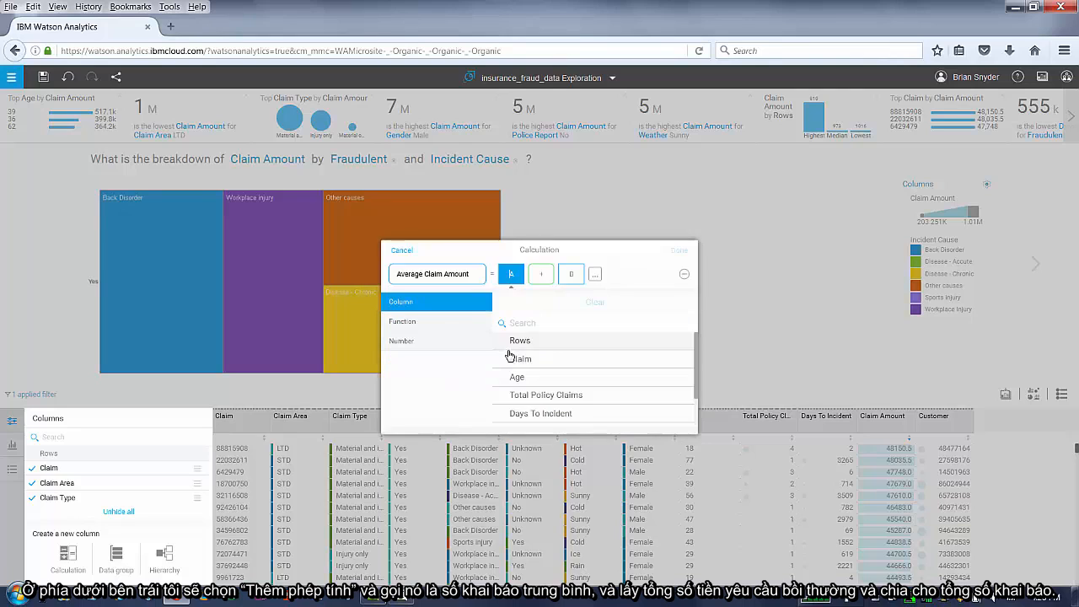
{"action": "scroll", "coordinate": [542, 358], "scroll_direction": "down", "scroll_amount": 2}
{"action": "left_click", "coordinate": [544, 396]}
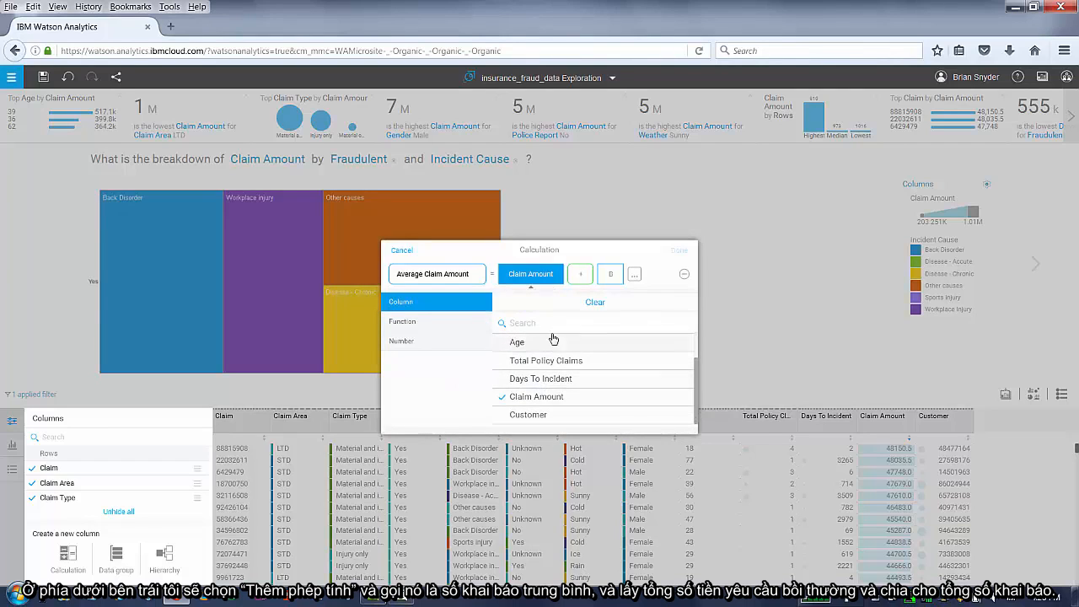
- Divide the Claim Amount operand by Total Policy Claims and finish the Average Claim Amount calculation
{"action": "left_click", "coordinate": [580, 273]}
{"action": "left_click", "coordinate": [509, 363]}
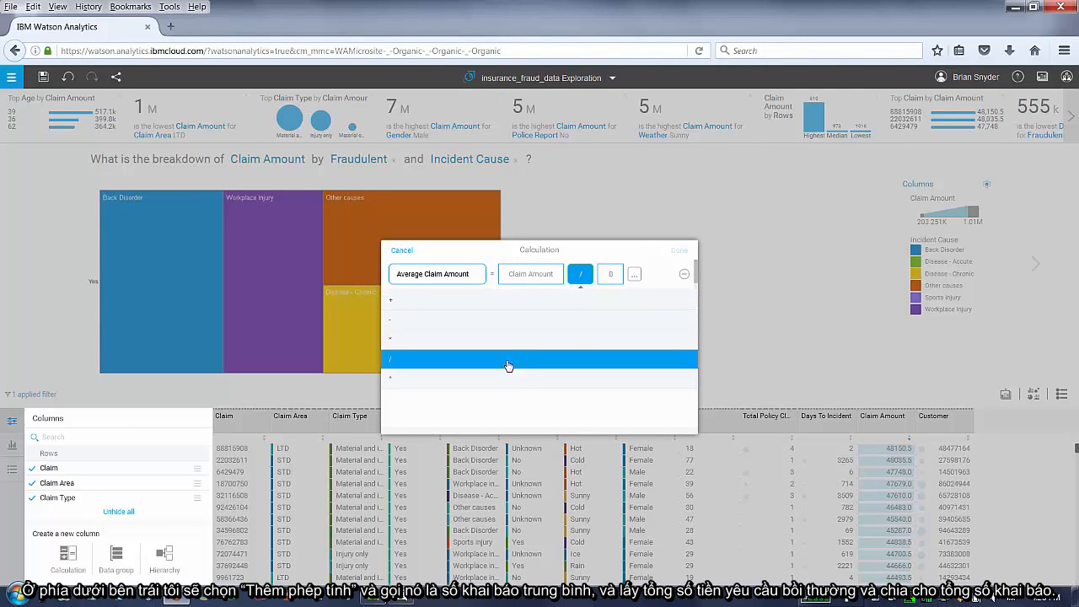
{"action": "left_click", "coordinate": [610, 274]}
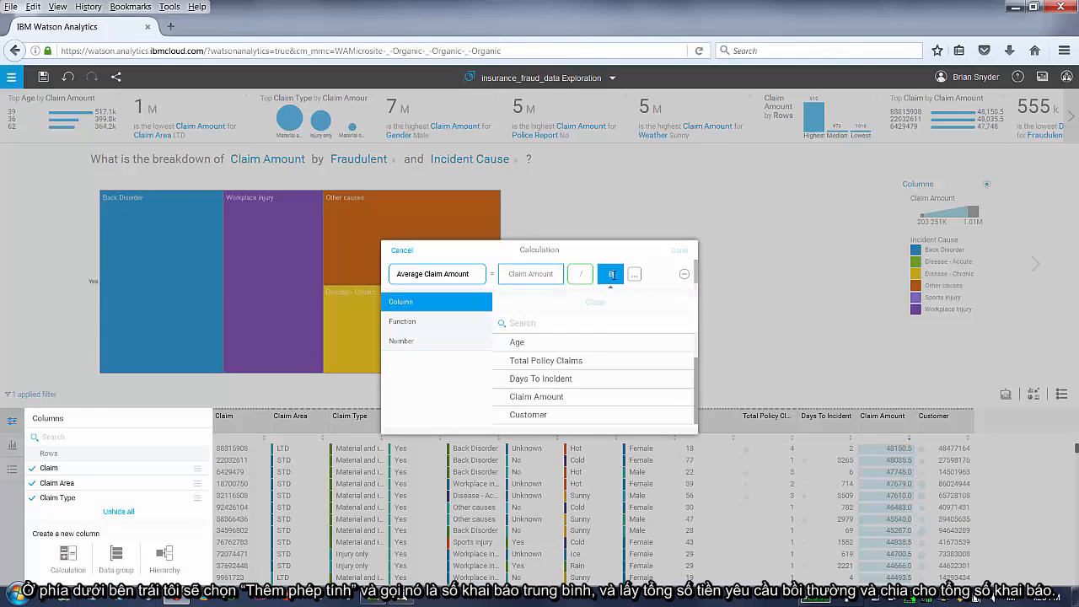
{"action": "left_click", "coordinate": [586, 362]}
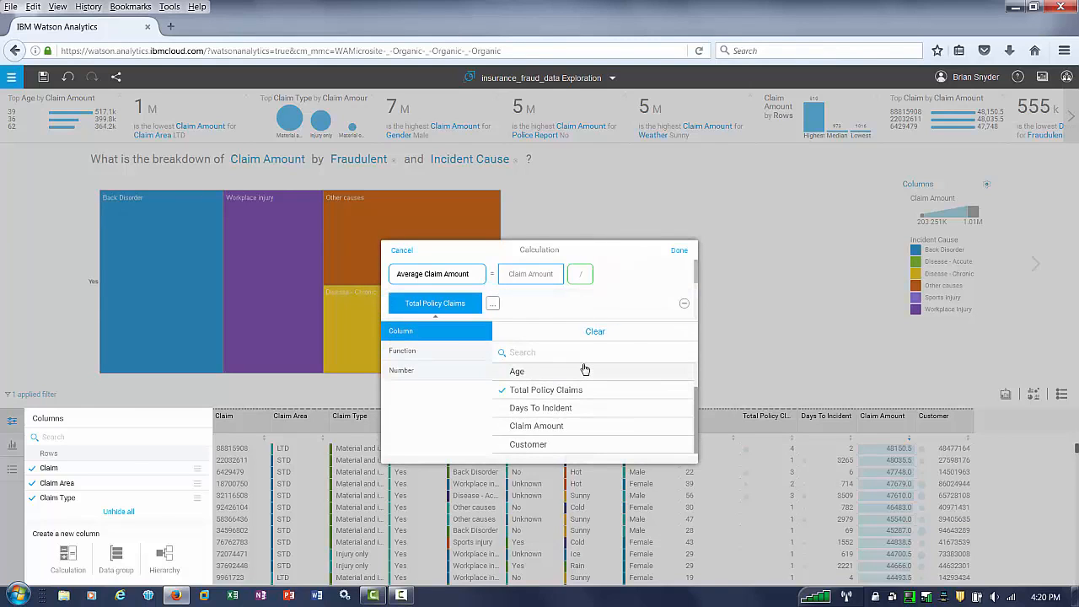
{"action": "left_click", "coordinate": [680, 250]}
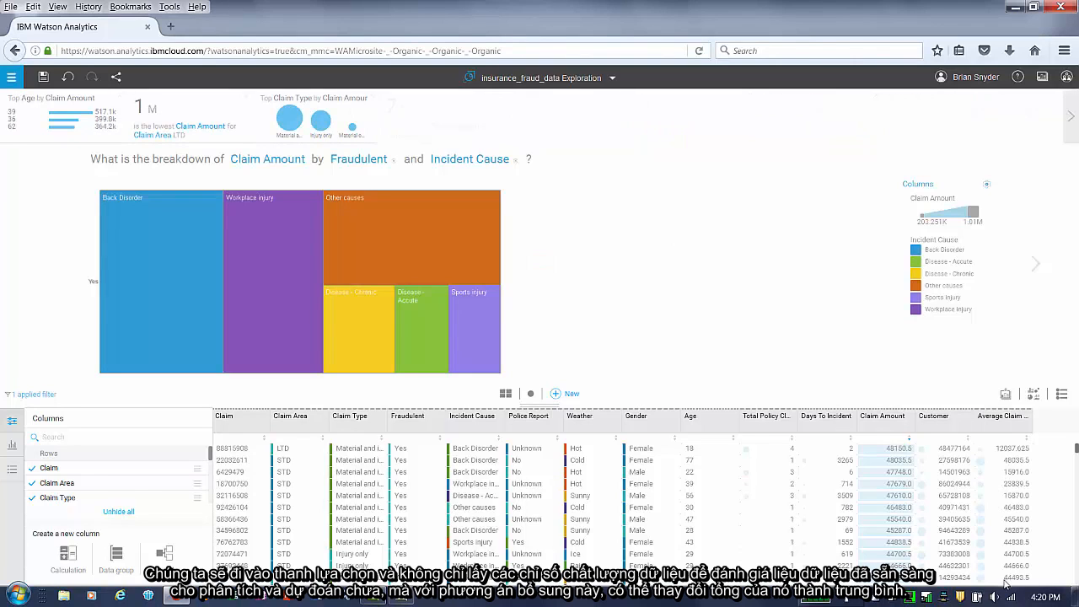
- Show the column property rows and set the Average Claim Amount column's aggregation to Average
{"action": "left_click", "coordinate": [10, 447]}
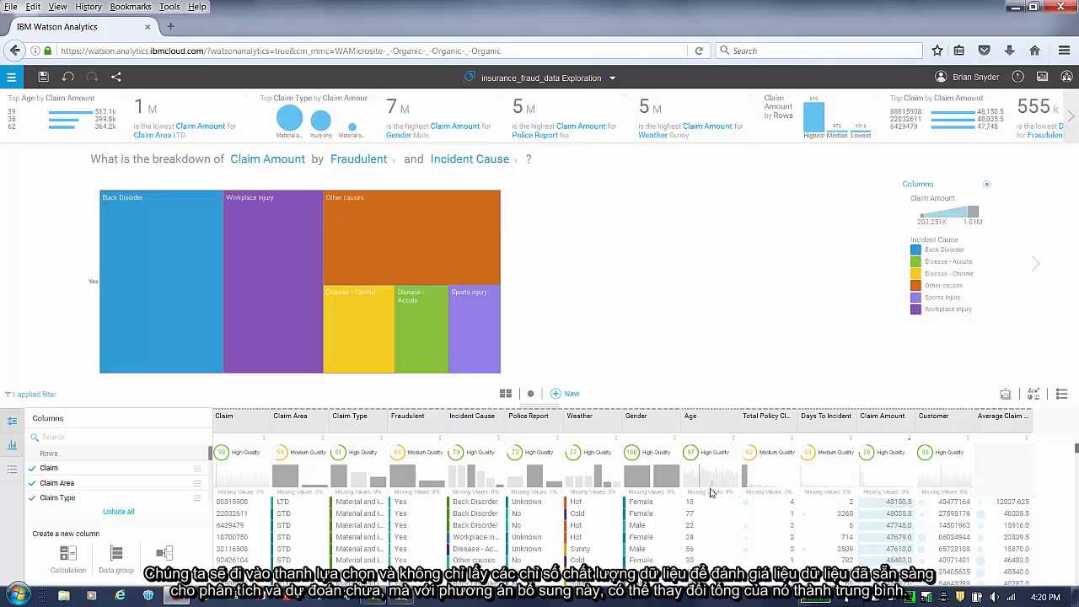
{"action": "left_click", "coordinate": [11, 474]}
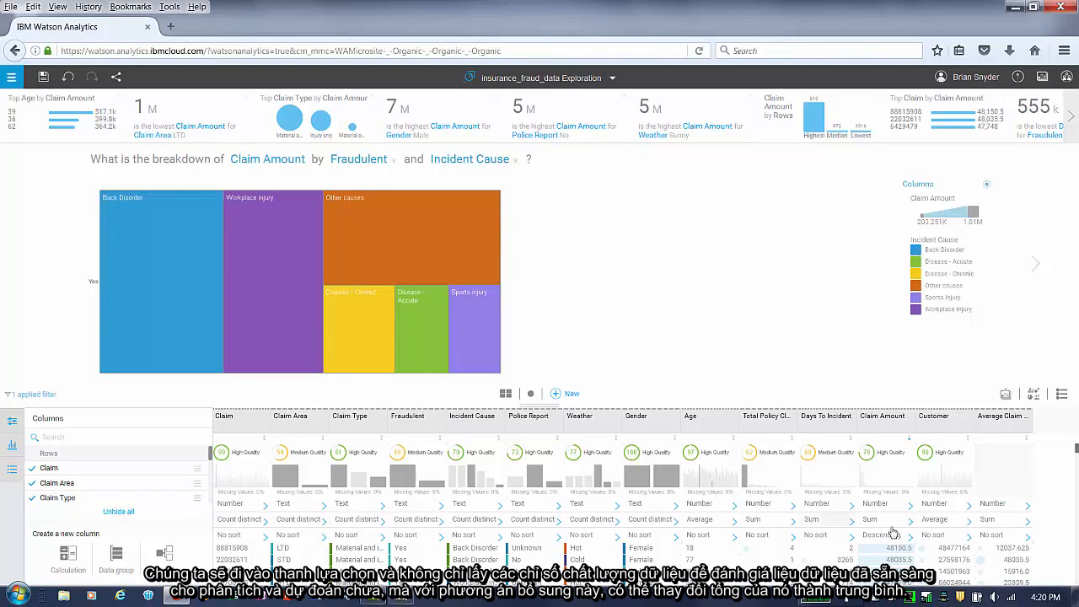
{"action": "left_click", "coordinate": [1007, 526]}
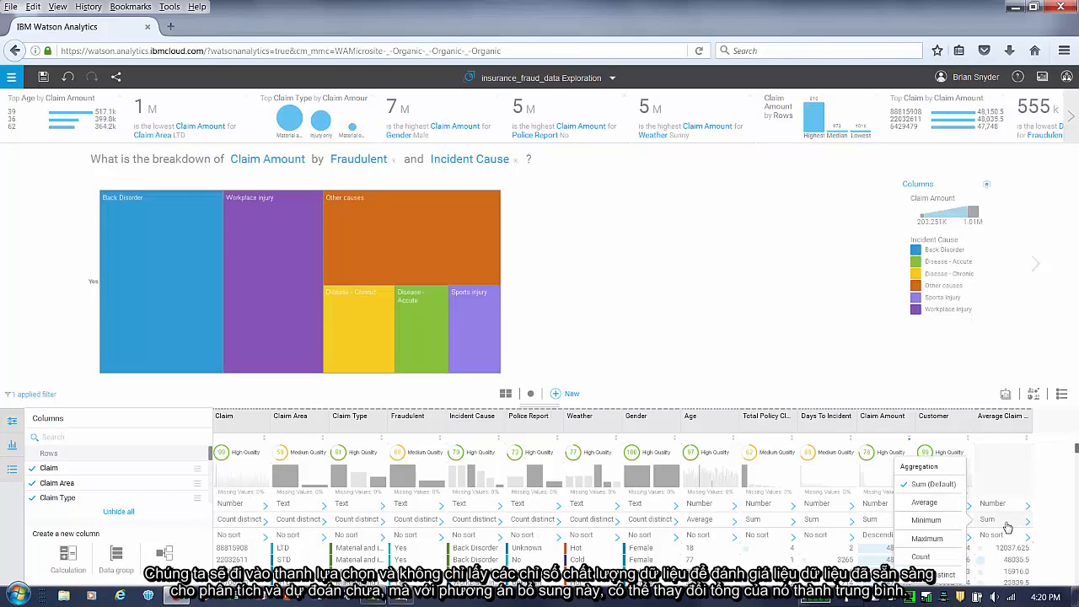
{"action": "left_click", "coordinate": [929, 505]}
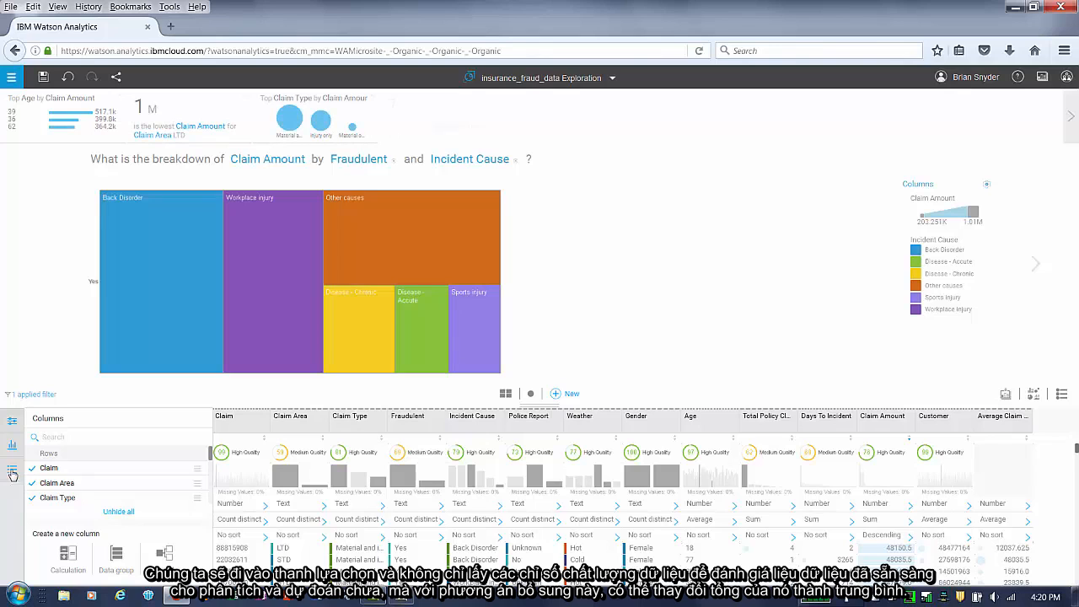
- Hide the column property rows, close the columns list and collapse the data table below the treemap
{"action": "left_click", "coordinate": [12, 451]}
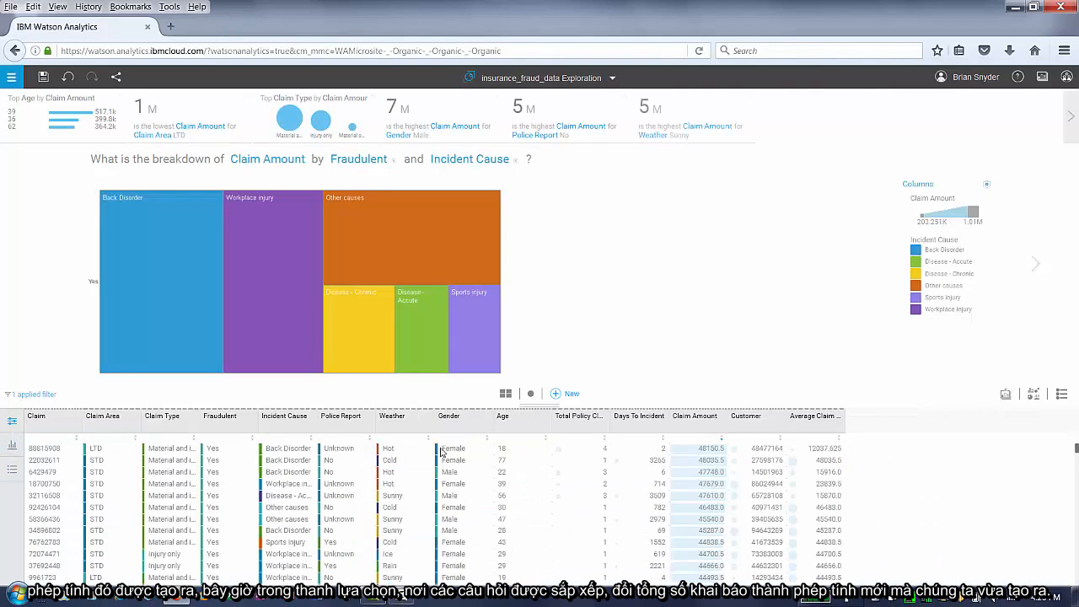
{"action": "left_click", "coordinate": [12, 421]}
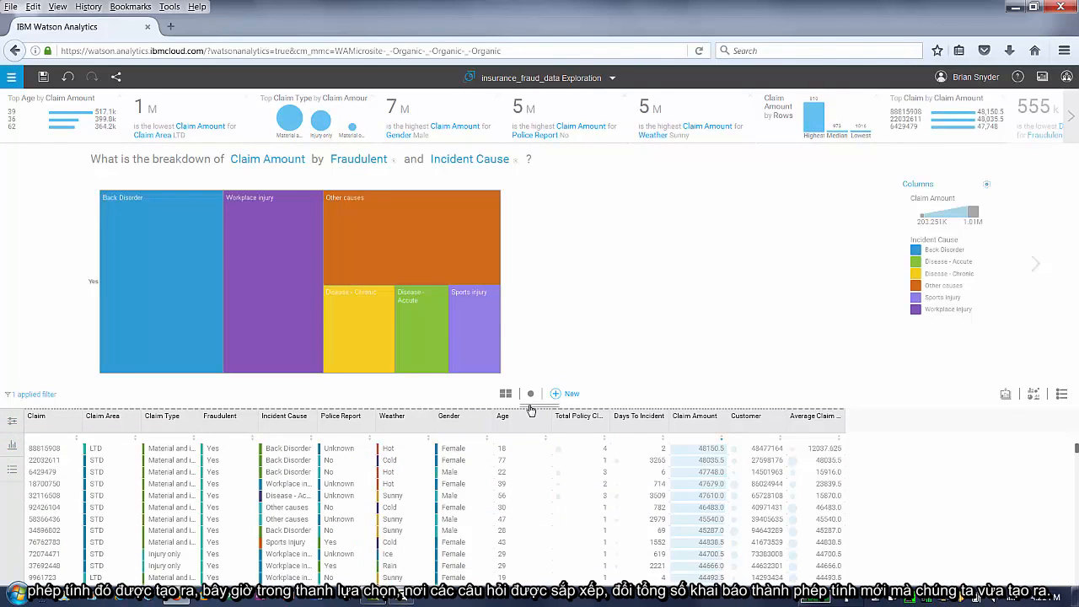
{"action": "left_click", "coordinate": [529, 403]}
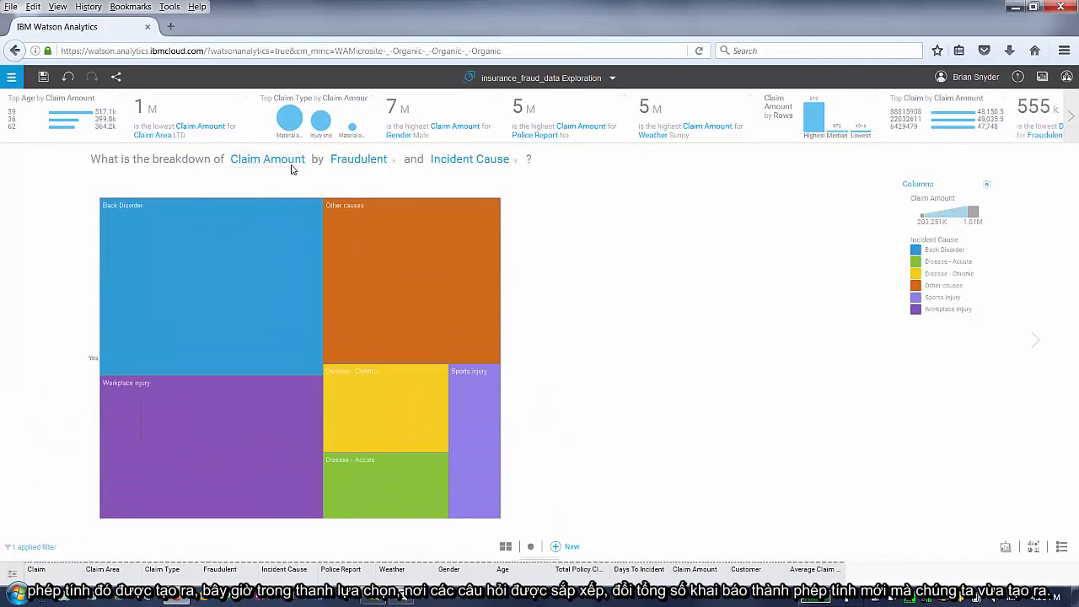
- Replace Claim Amount in the treemap question with the Average Claim Amount column
{"action": "left_click", "coordinate": [281, 166]}
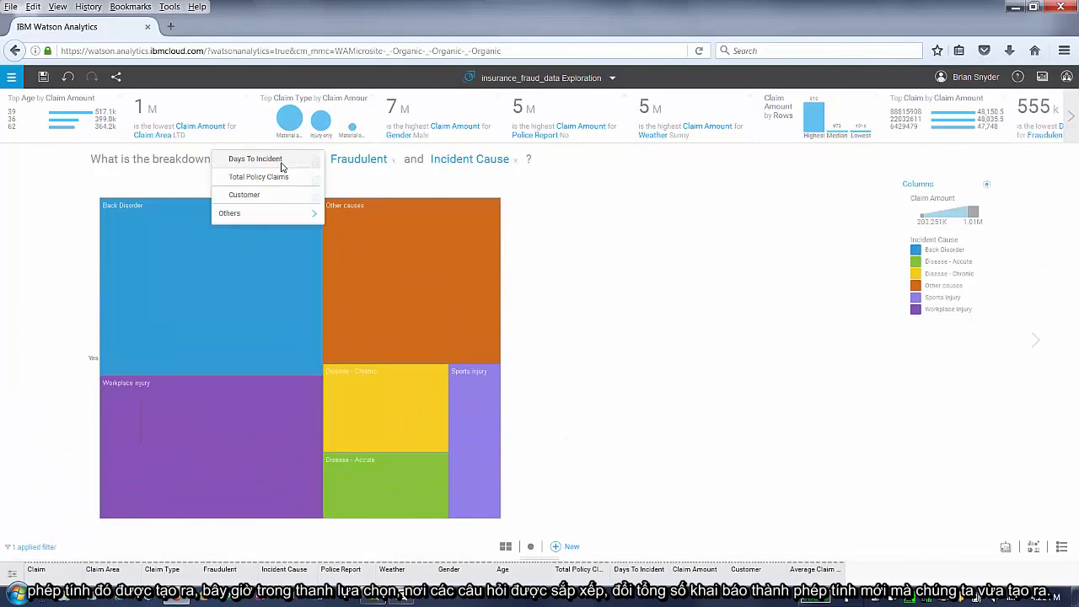
{"action": "left_click", "coordinate": [303, 215]}
{"action": "mouse_move", "coordinate": [323, 180]}
{"action": "left_mouse_down"}
{"action": "mouse_move", "coordinate": [328, 225]}
{"action": "mouse_move", "coordinate": [324, 176]}
{"action": "left_mouse_up"}
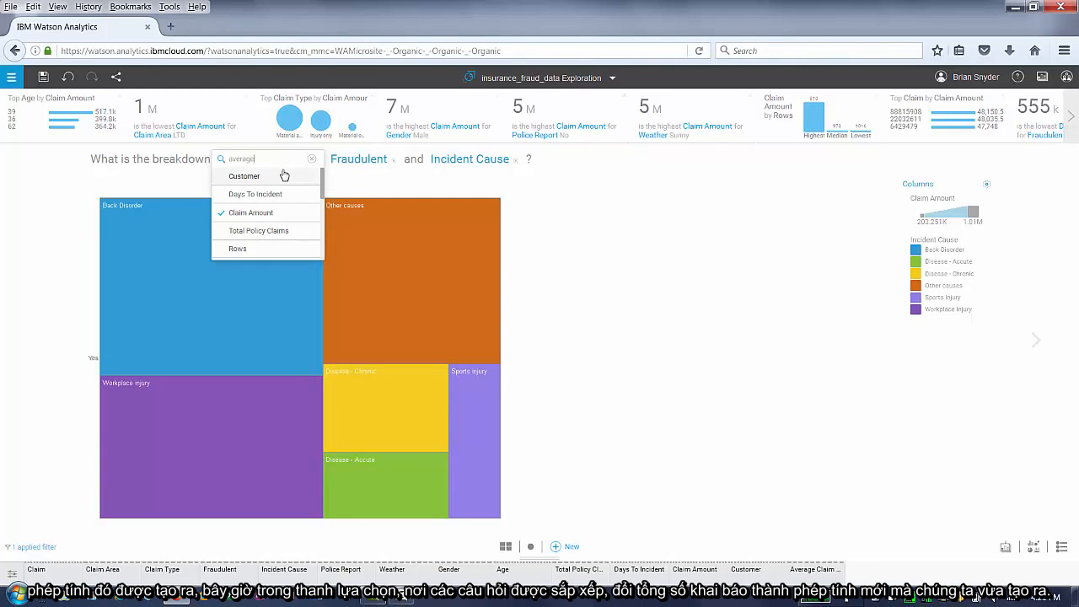
{"action": "type", "text": "average"}
{"action": "left_click", "coordinate": [284, 179]}
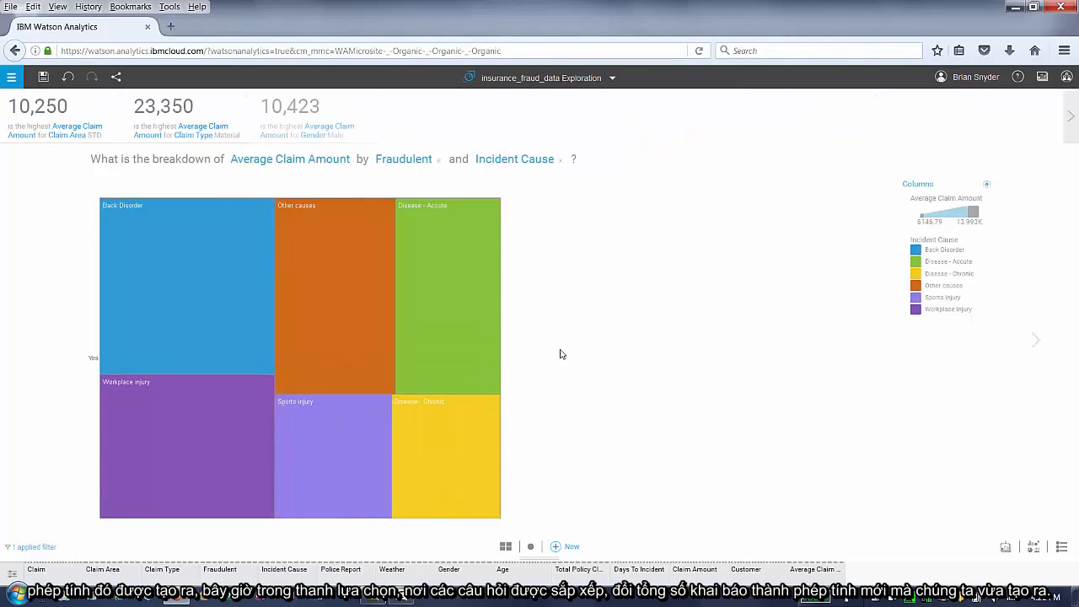
- Add Gender as a second hierarchy column in the treemap's columns settings
{"action": "left_click", "coordinate": [917, 184]}
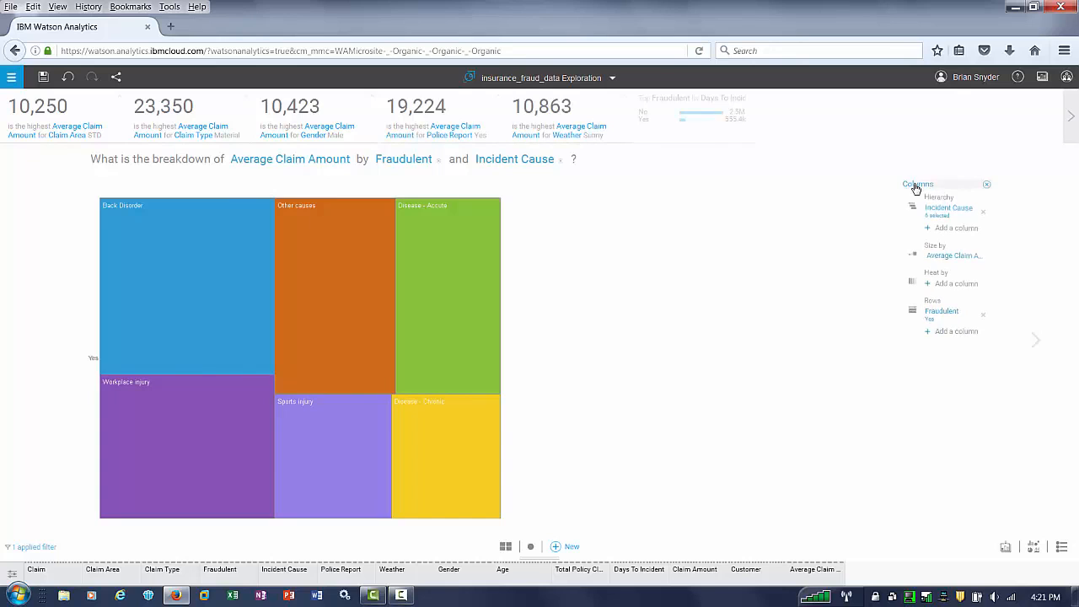
{"action": "left_click", "coordinate": [949, 229]}
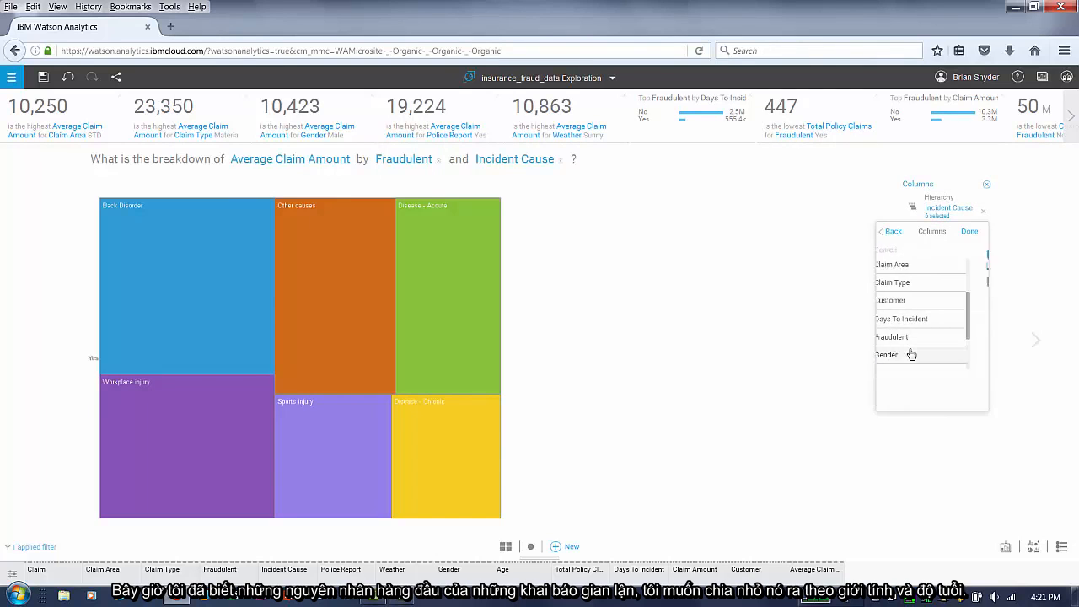
{"action": "left_click", "coordinate": [911, 355]}
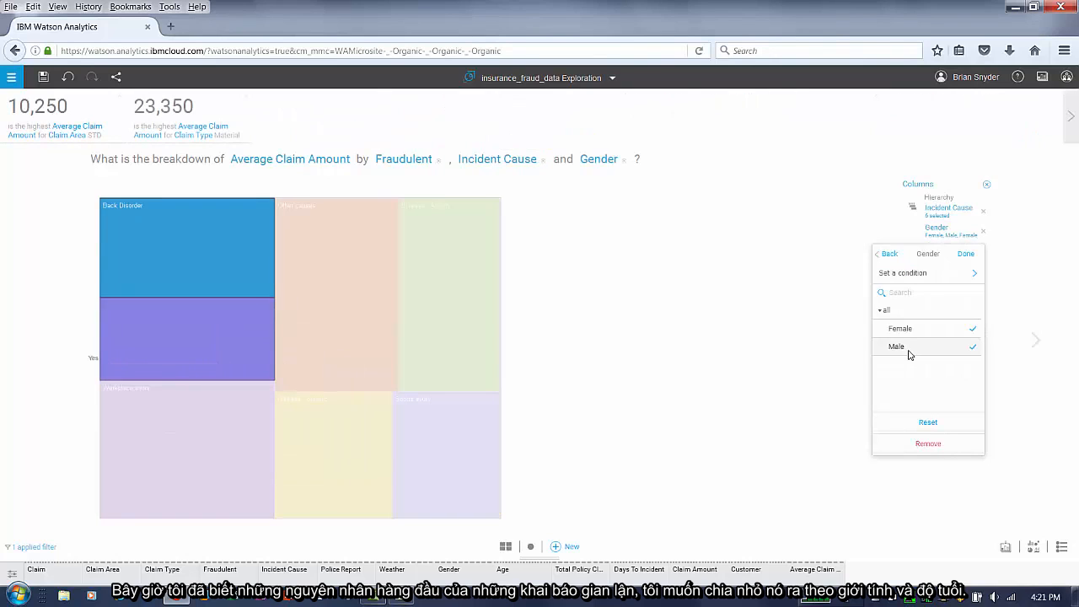
{"action": "left_click", "coordinate": [816, 327]}
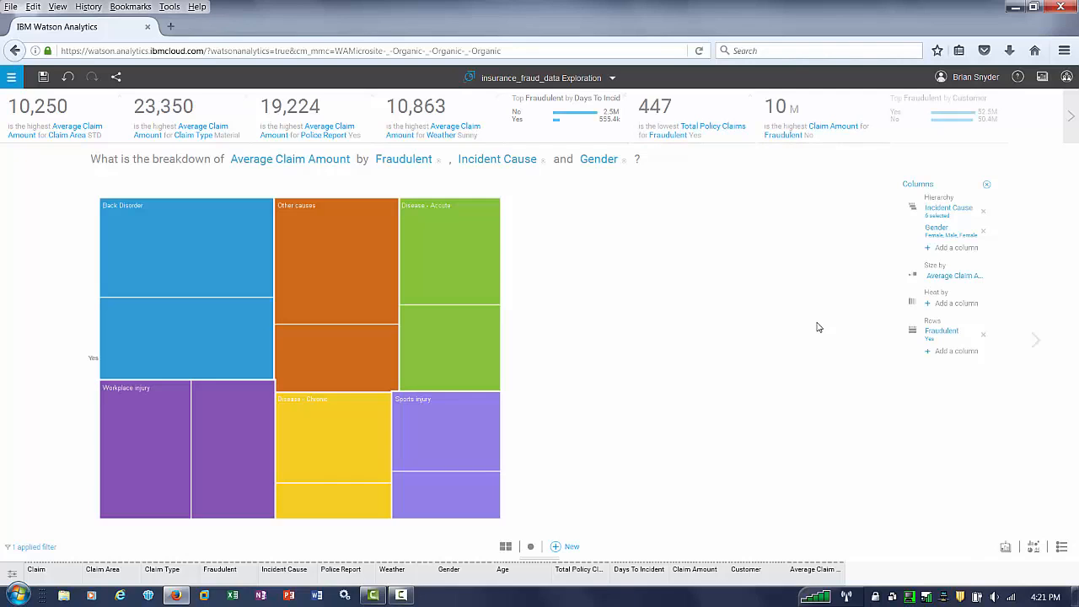
- Add Age as a further hierarchy column in the treemap
{"action": "left_click", "coordinate": [956, 248]}
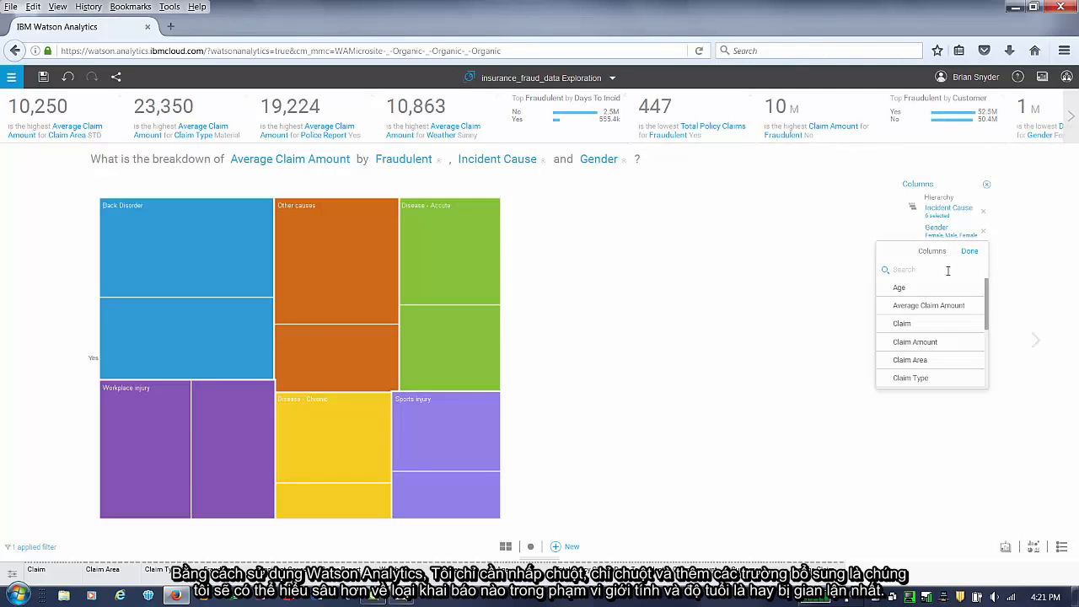
{"action": "left_click", "coordinate": [907, 289]}
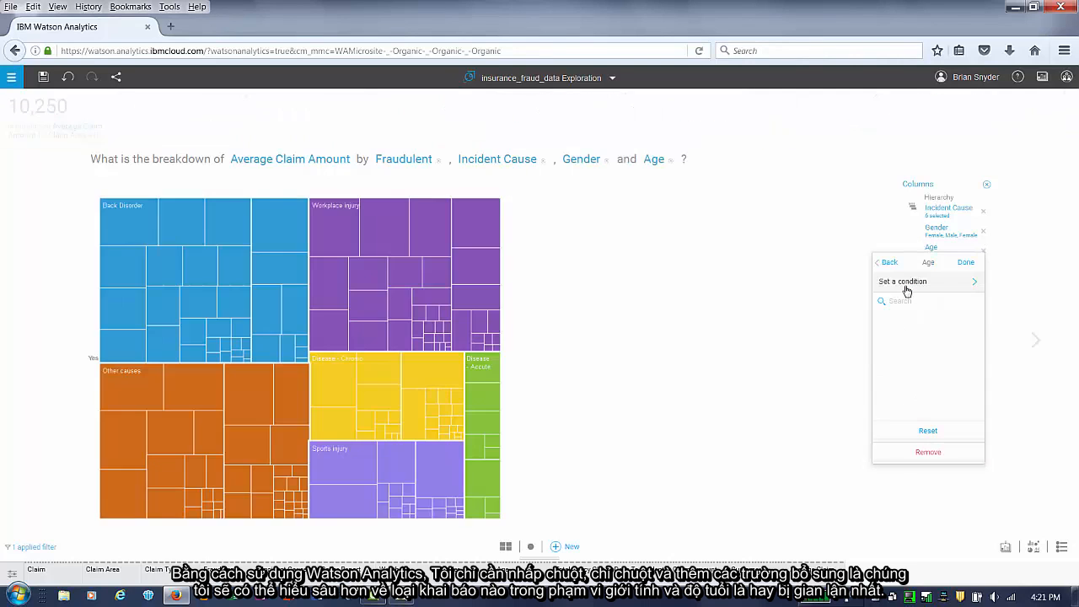
{"action": "left_click", "coordinate": [833, 315]}
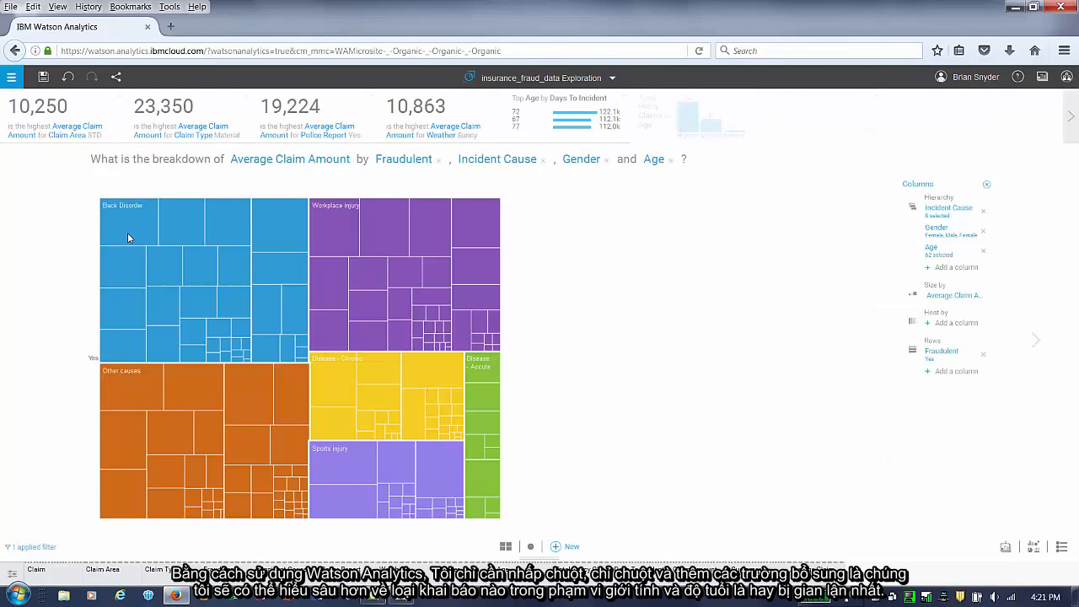
- Change the visualization from treemap to a word cloud
{"action": "mouse_move", "coordinate": [127, 232]}
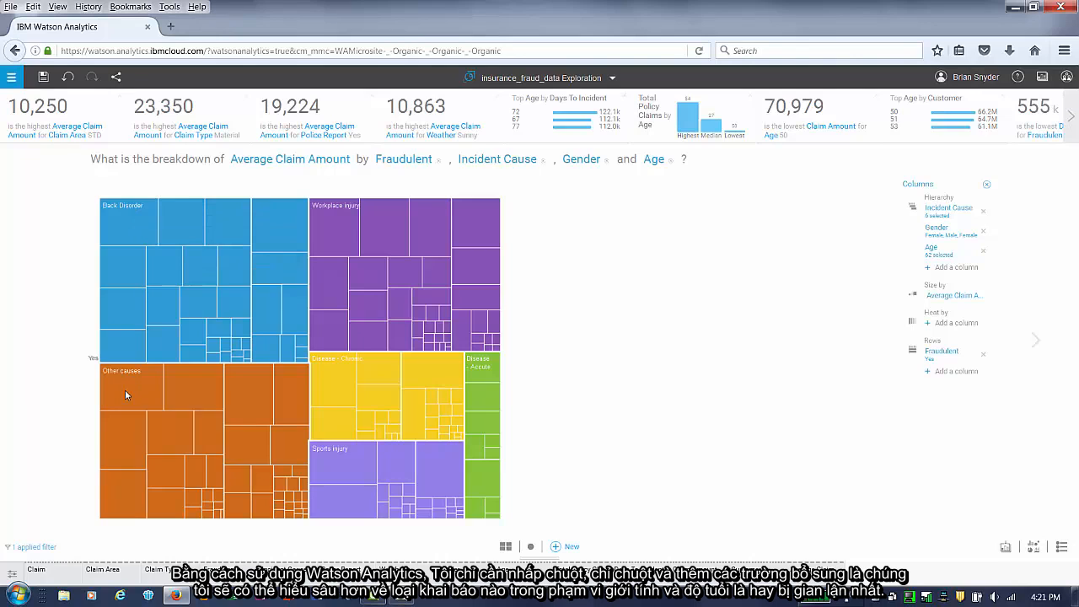
{"action": "mouse_move", "coordinate": [125, 394]}
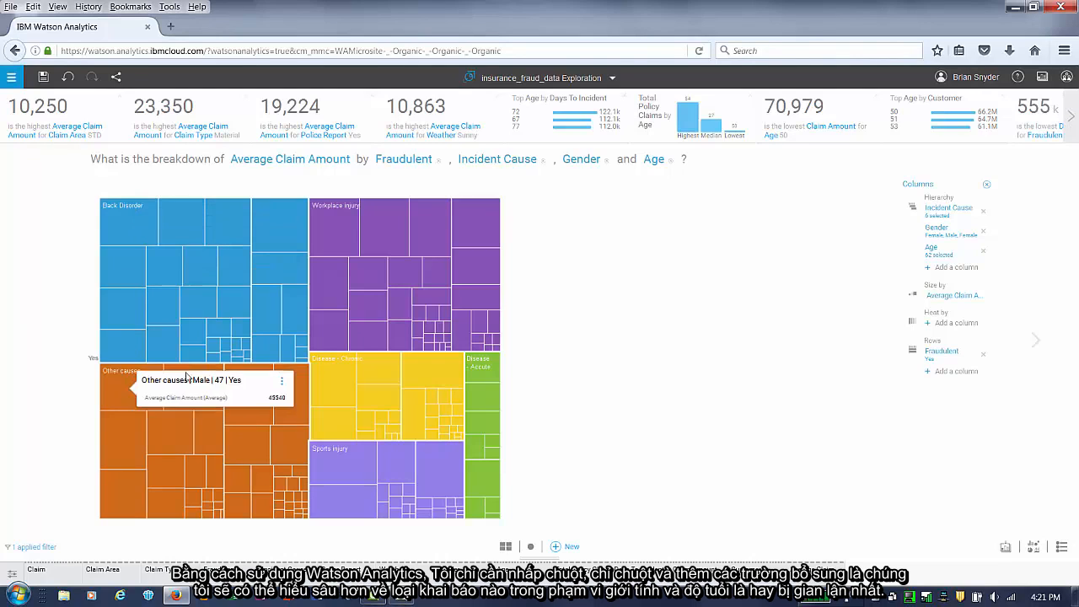
{"action": "mouse_move", "coordinate": [330, 239]}
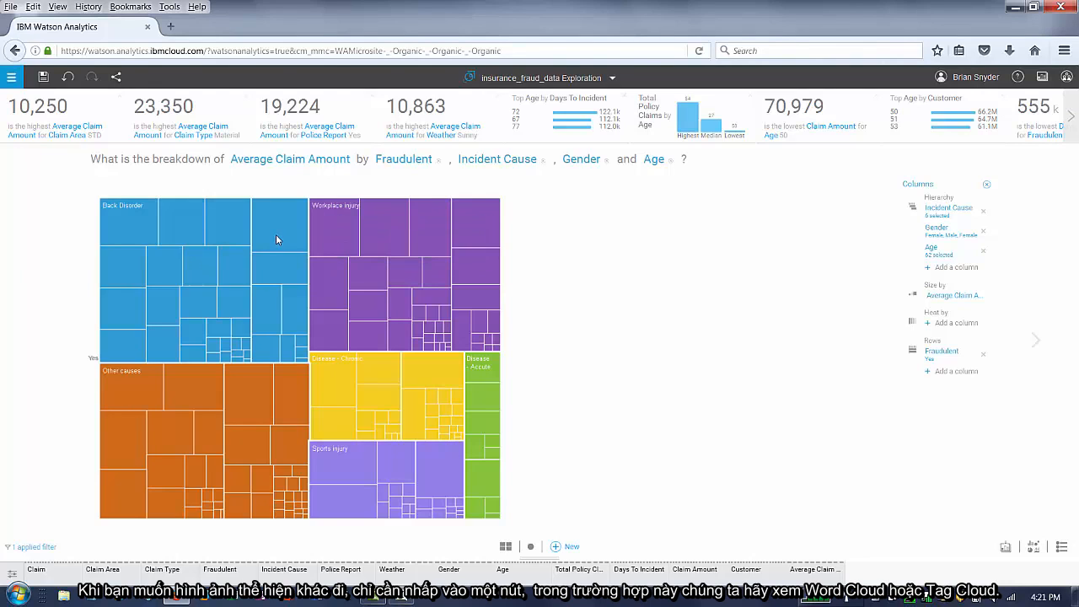
{"action": "mouse_move", "coordinate": [275, 234]}
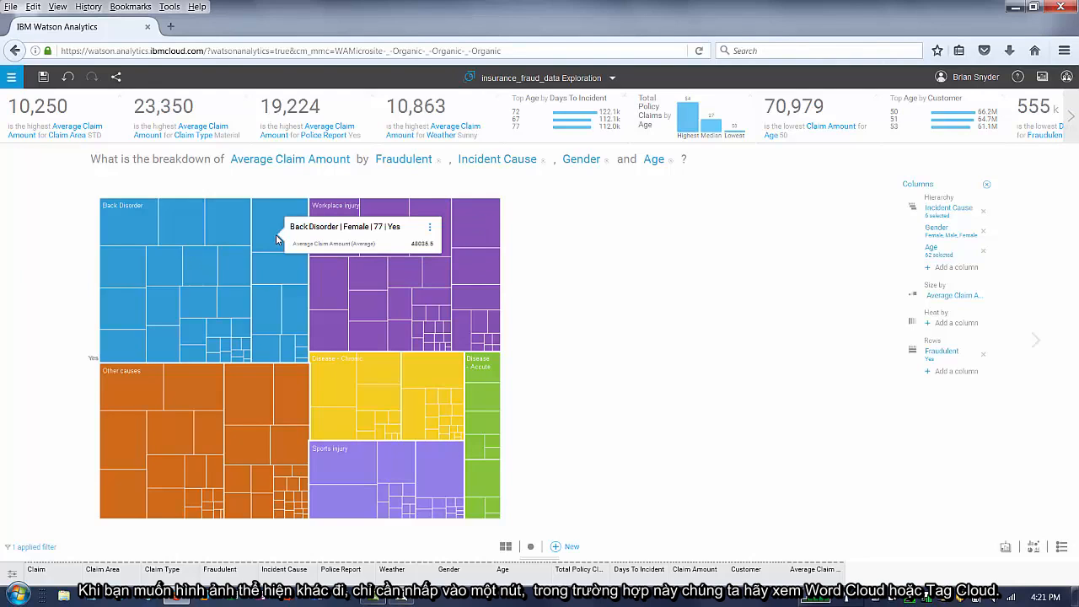
{"action": "left_click", "coordinate": [1034, 549]}
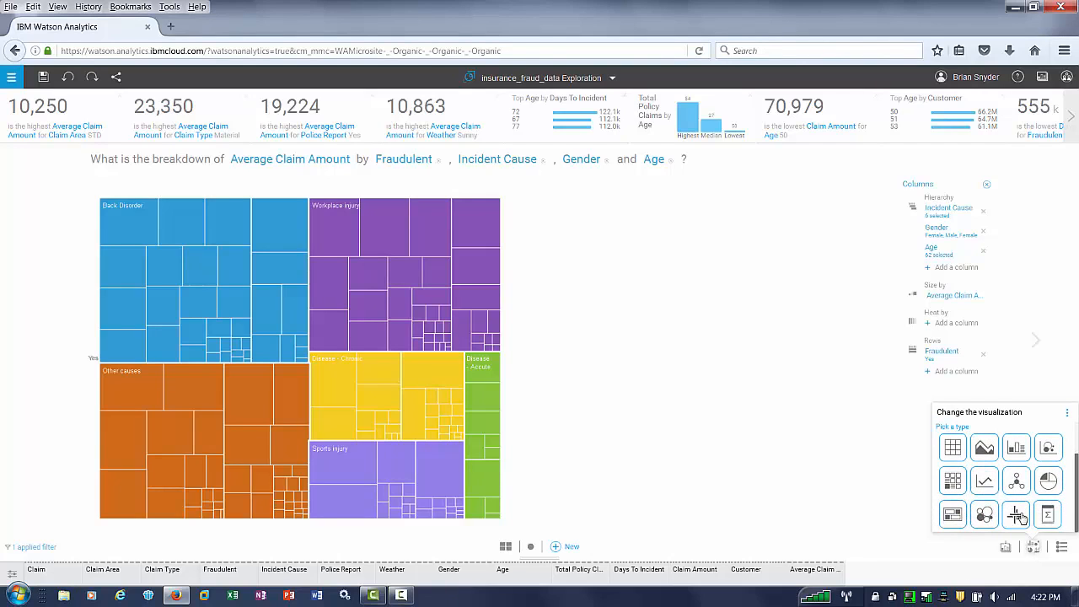
{"action": "left_click", "coordinate": [1018, 517]}
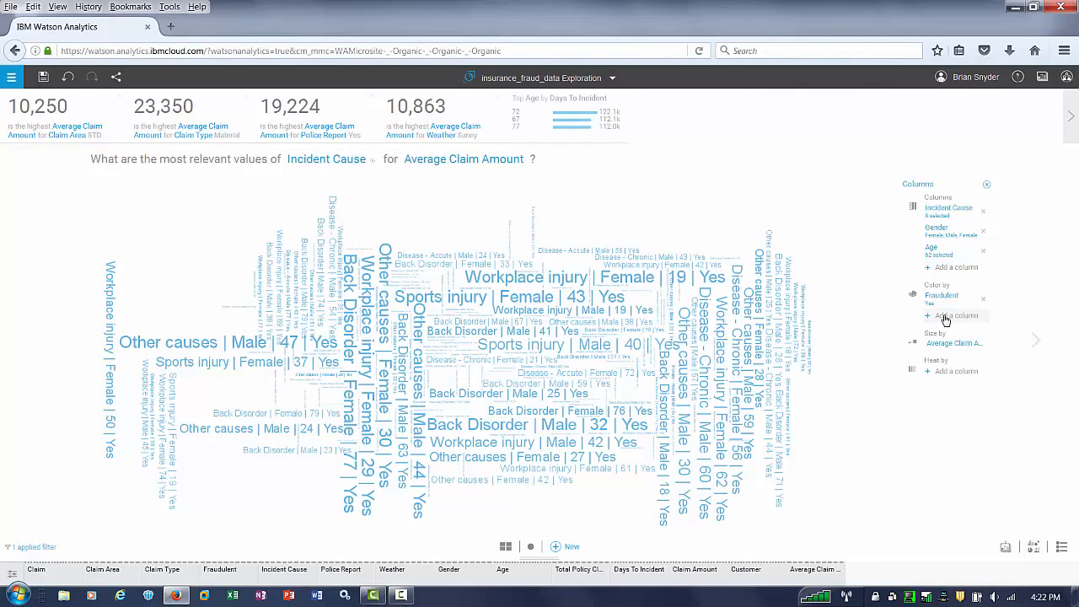
- Add Age to the word cloud's Color by setting
{"action": "left_click", "coordinate": [944, 319]}
{"action": "left_click", "coordinate": [899, 354]}
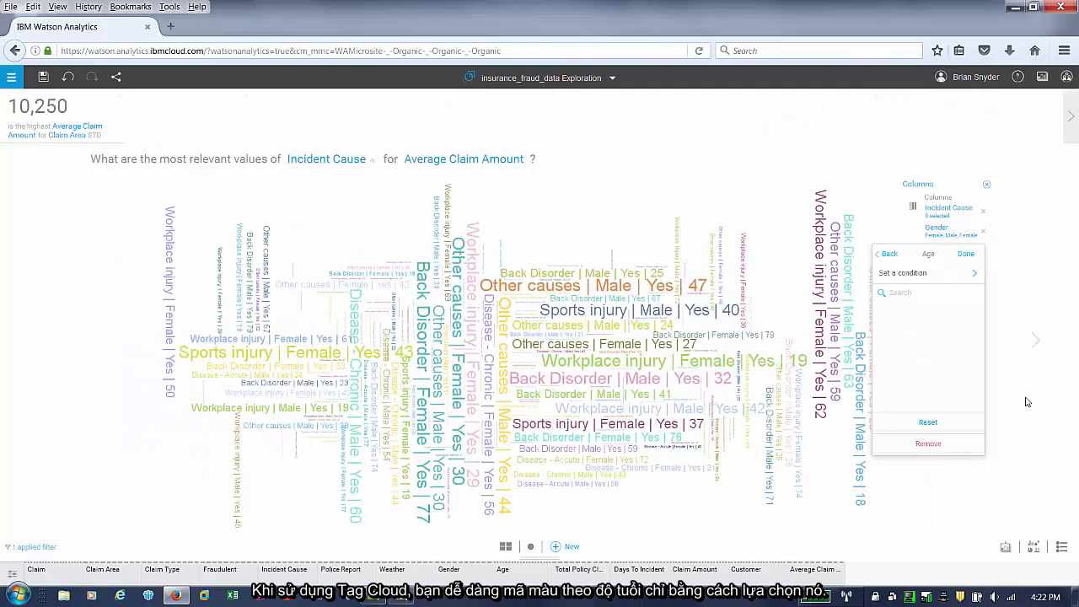
{"action": "left_click", "coordinate": [965, 254]}
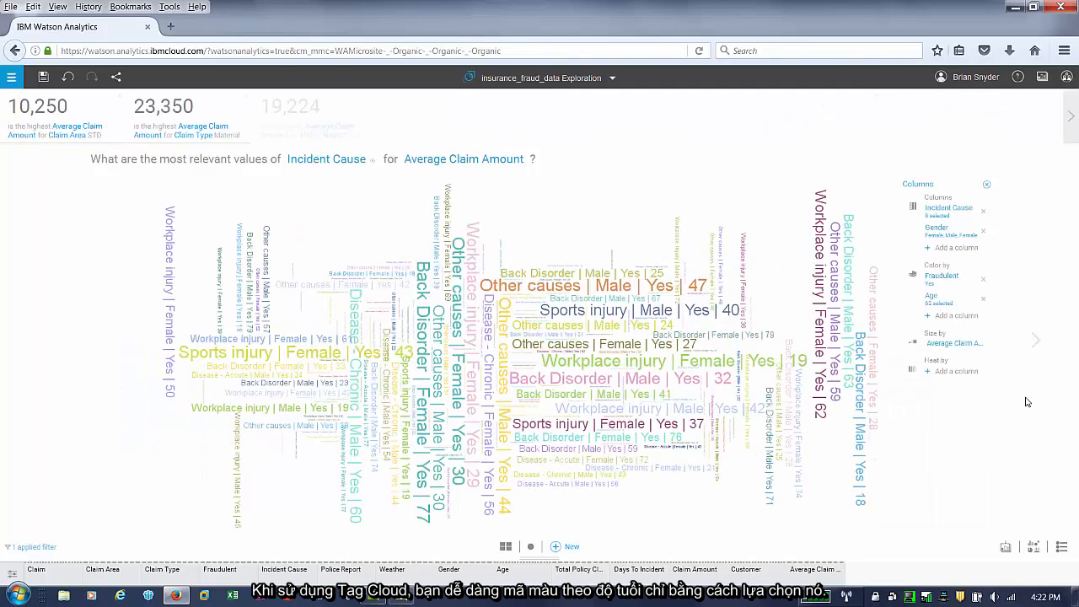
- Raise the Average Claim Amount slider's lower bound to about 23.993K to highlight the higher-average claims
{"action": "left_click", "coordinate": [920, 186]}
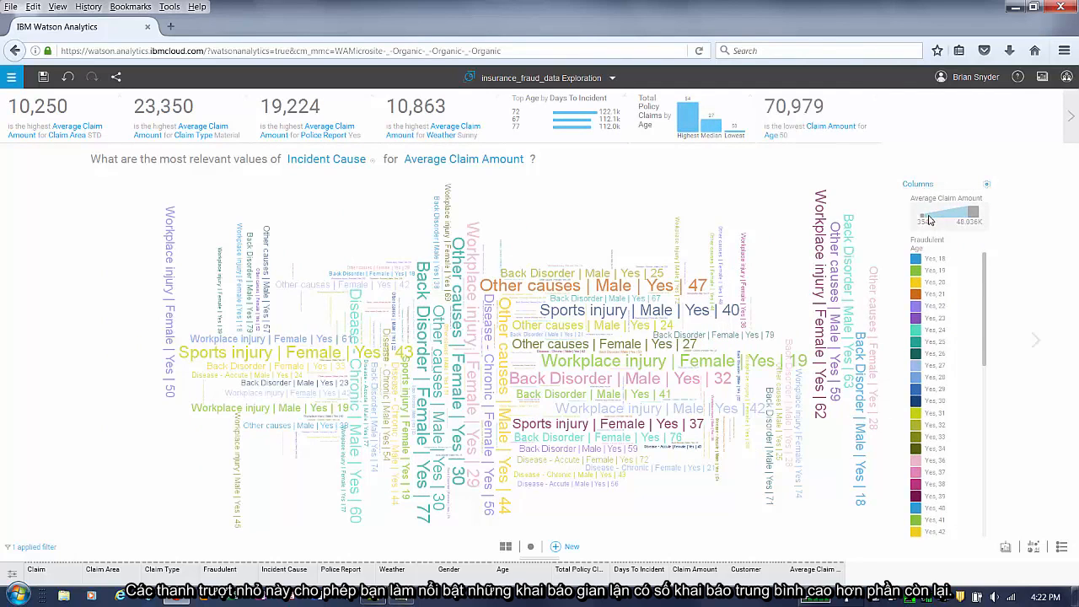
{"action": "left_click", "coordinate": [921, 220]}
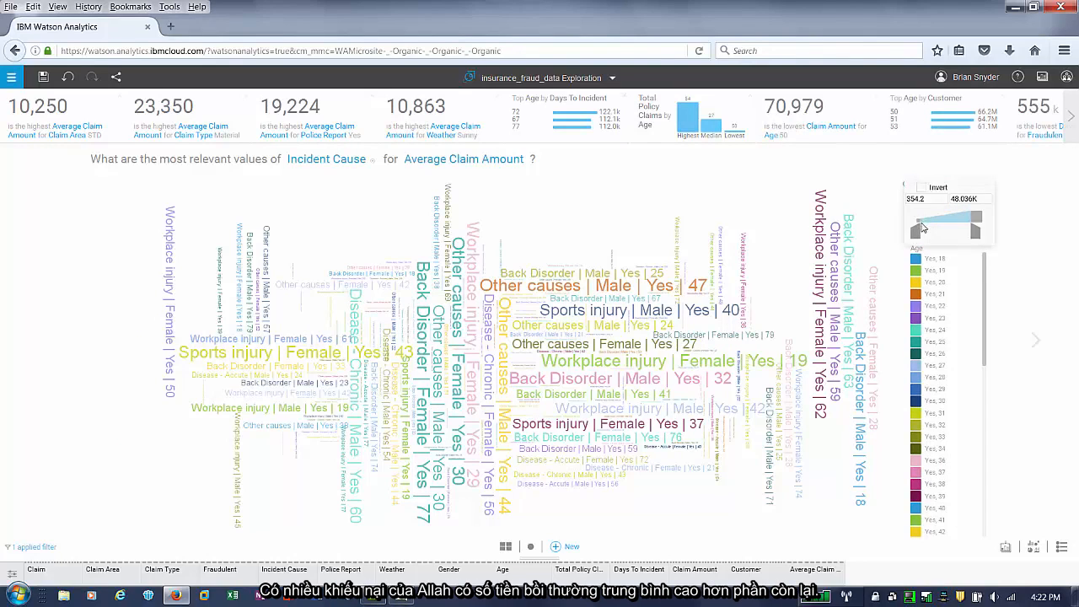
{"action": "left_click_drag", "start_coordinate": [919, 237], "coordinate": [954, 240]}
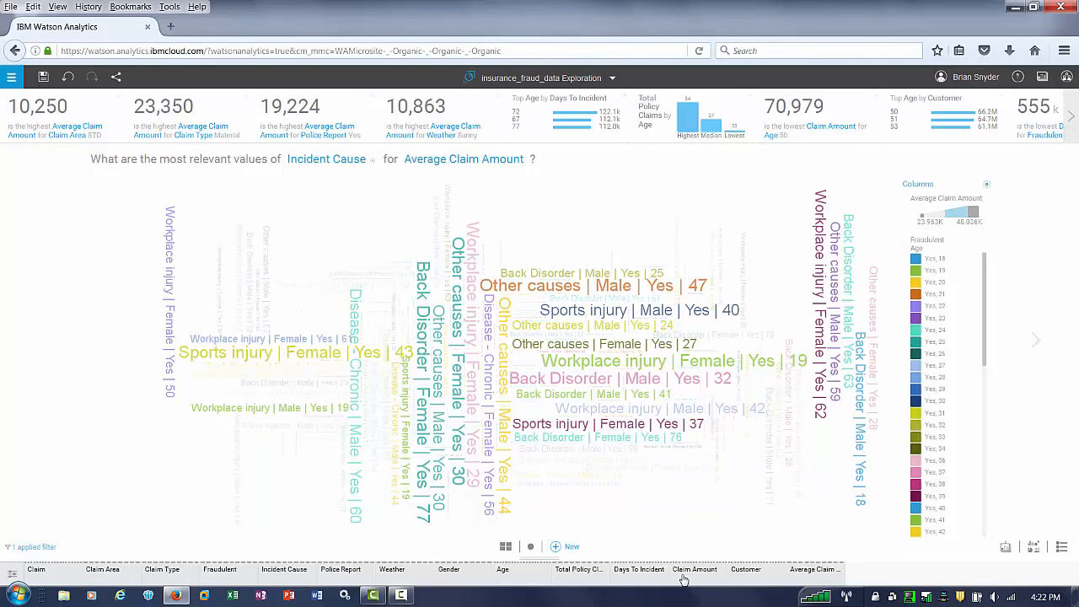
- Start a new page, ask "what si the relationship between Fraudulent and age?" and open the connections between Fraudulent and Age
{"action": "left_click", "coordinate": [572, 548]}
{"action": "left_click", "coordinate": [702, 222]}
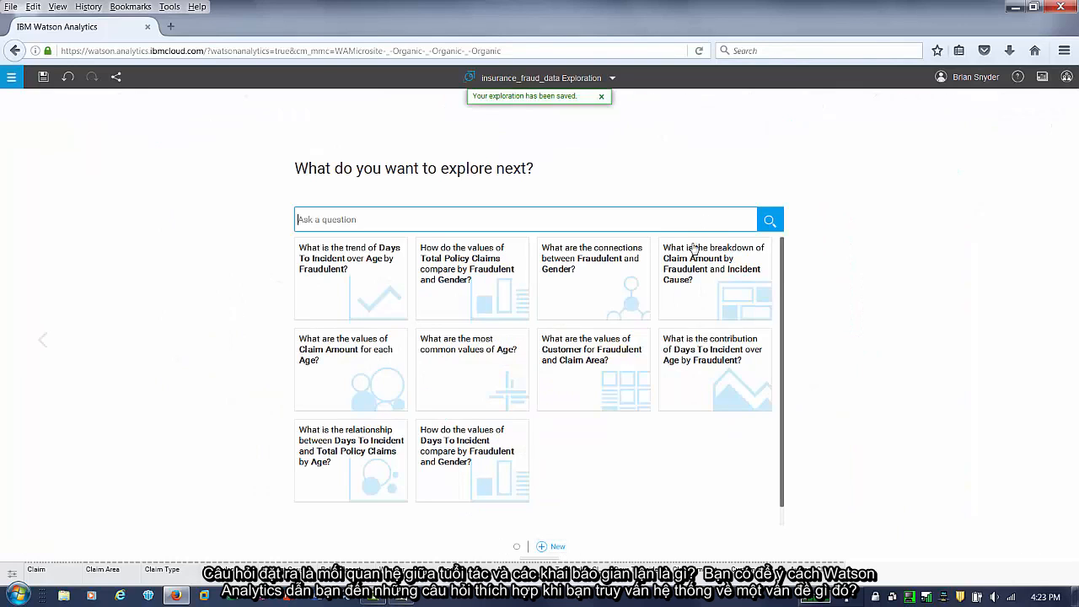
{"action": "type", "text": "what si the rela"}
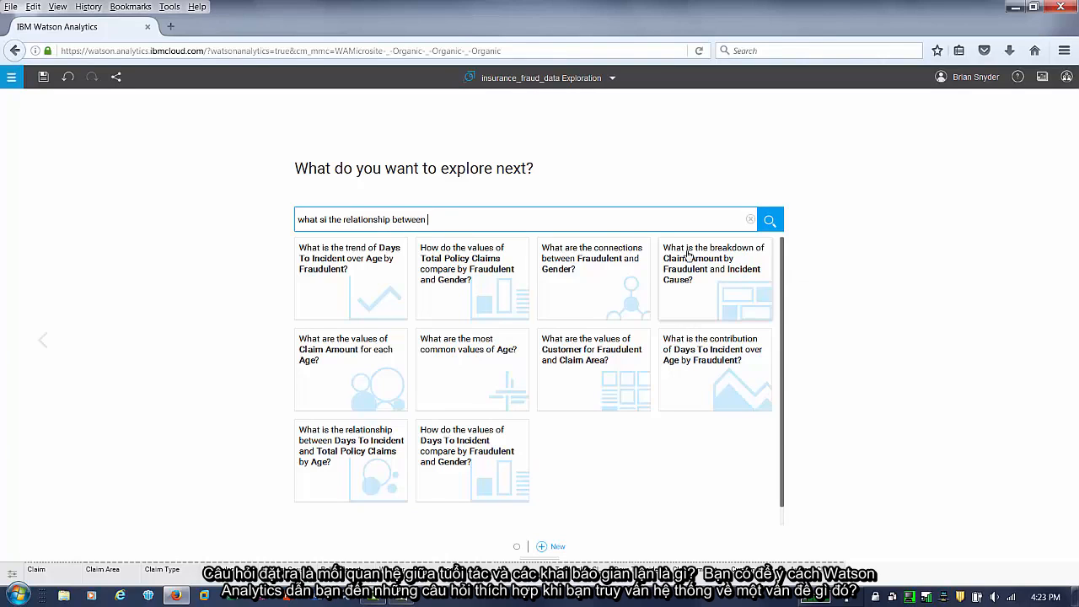
{"action": "type", "text": "tionship between Fraudulent and"}
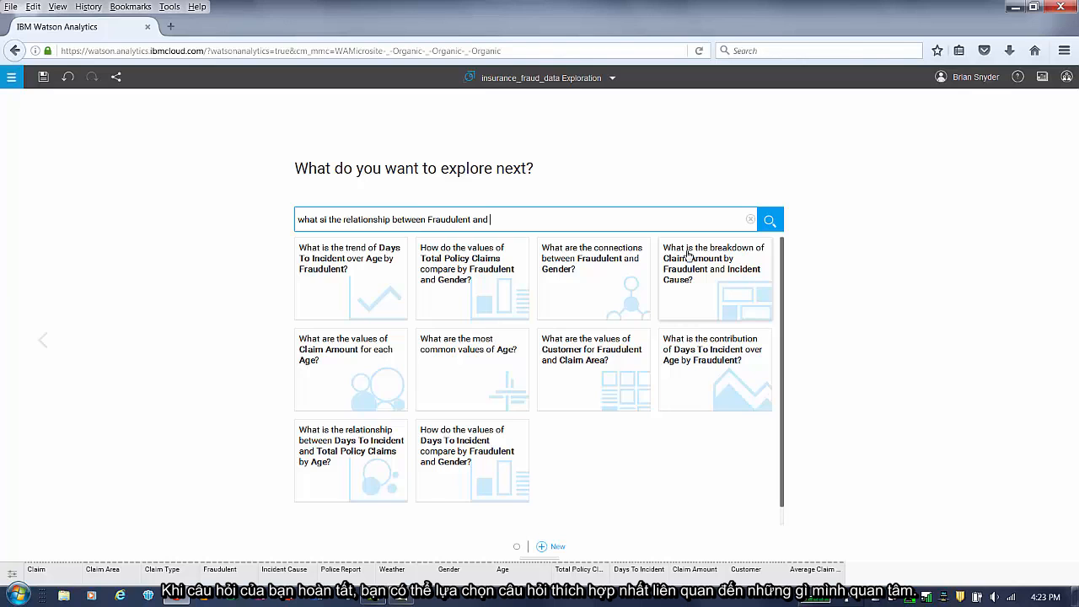
{"action": "type", "text": " a"}
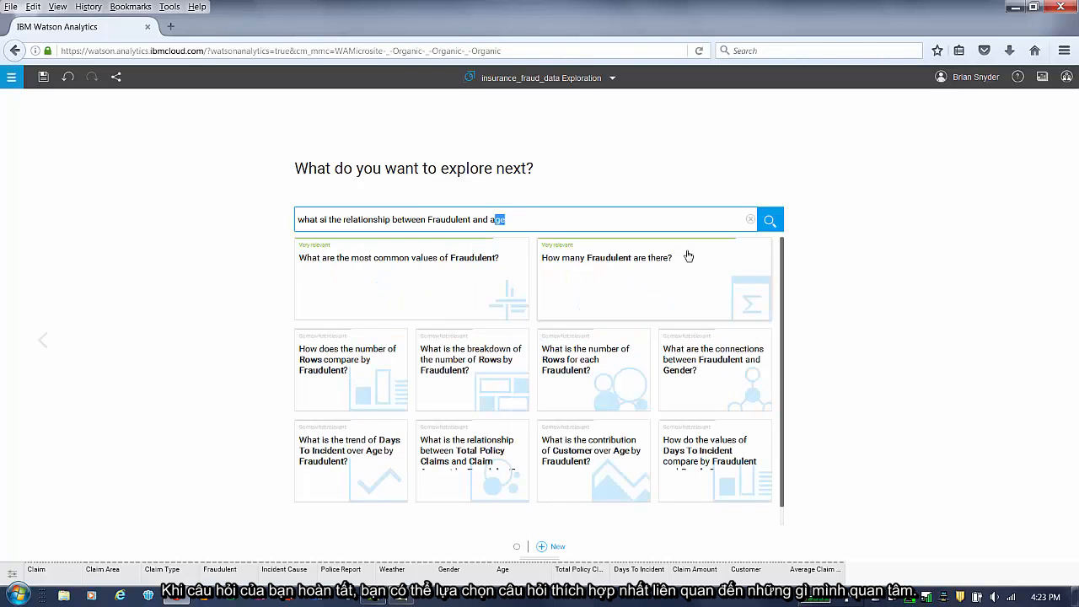
{"action": "type", "text": "ge?"}
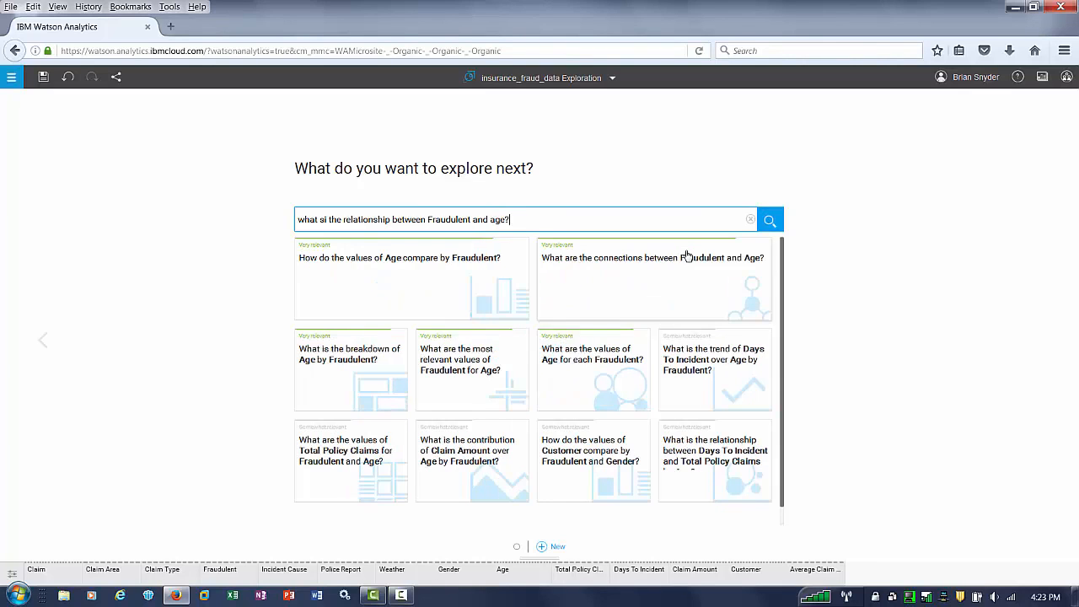
{"action": "left_click", "coordinate": [649, 288]}
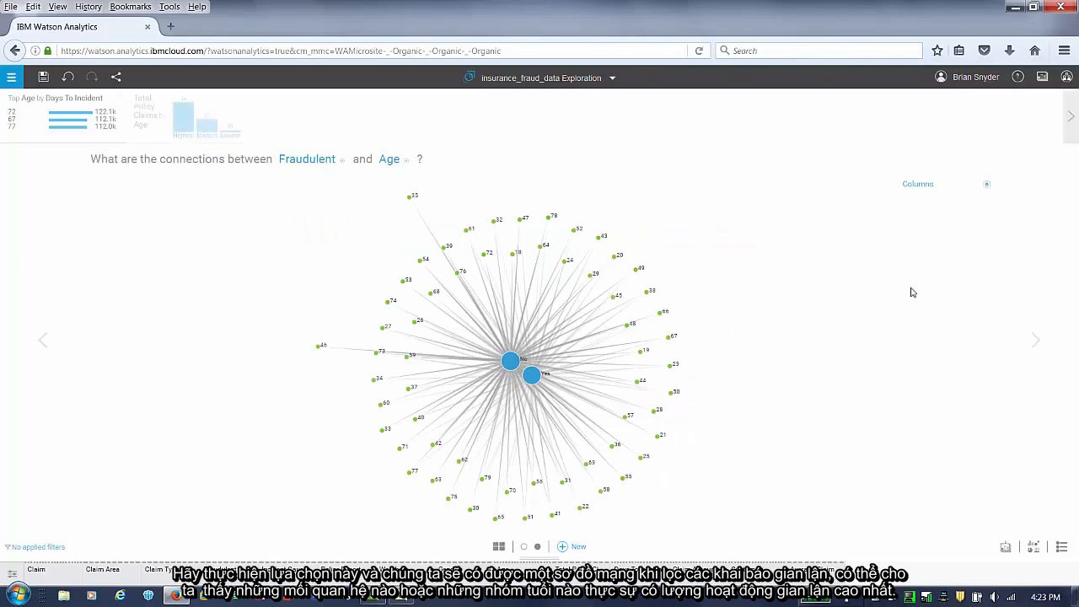
- Filter the network diagram to the fraudulent Yes node
{"action": "left_click", "coordinate": [531, 374]}
{"action": "left_click", "coordinate": [585, 284]}
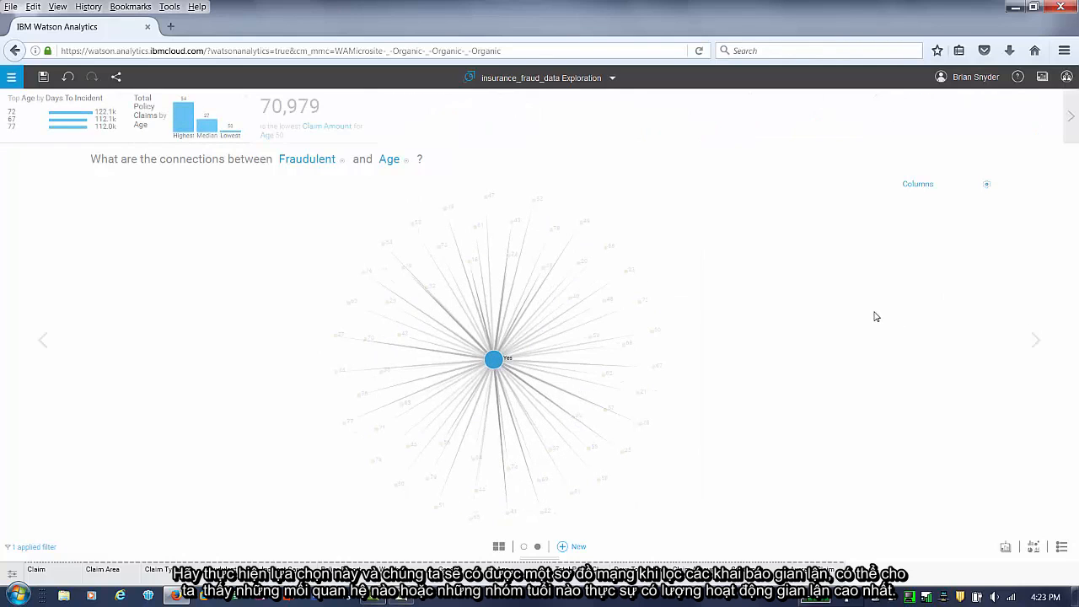
{"action": "mouse_move", "coordinate": [531, 382]}
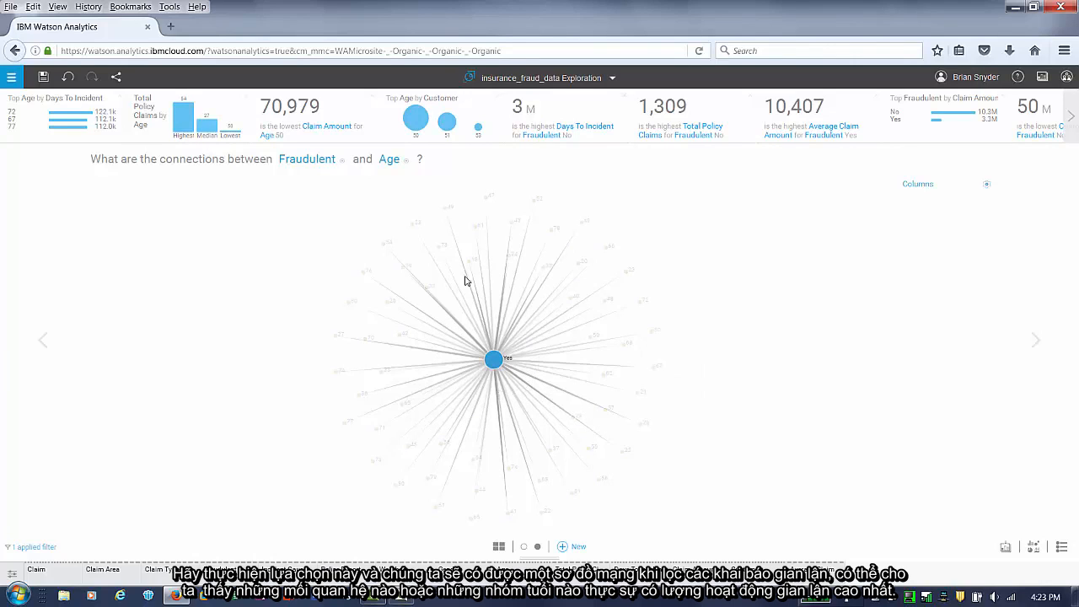
- Replace Age with Police Report in the connections question
{"action": "left_click", "coordinate": [379, 161]}
{"action": "left_click", "coordinate": [386, 195]}
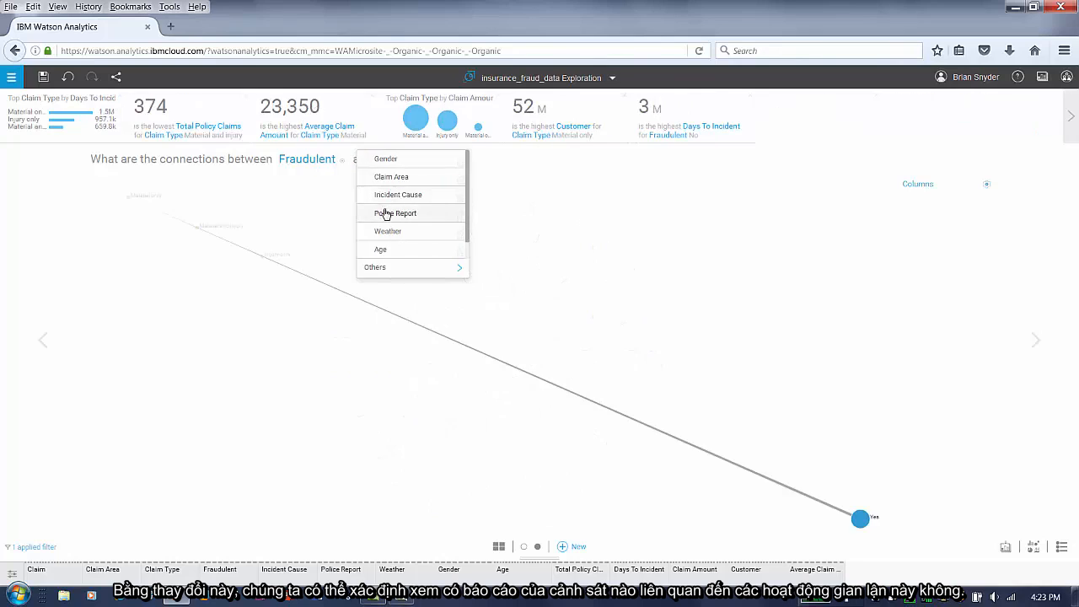
{"action": "left_click", "coordinate": [385, 214]}
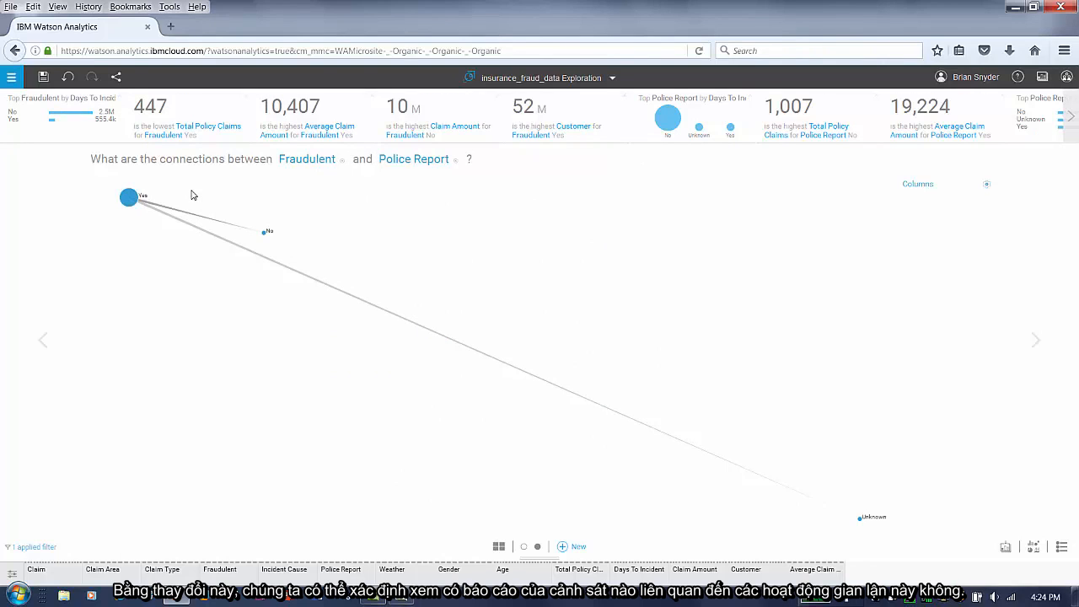
- Open the highest Average Claim Amount for Fraudulent Yes insight as a new page and save the exploration
{"action": "mouse_move", "coordinate": [336, 142]}
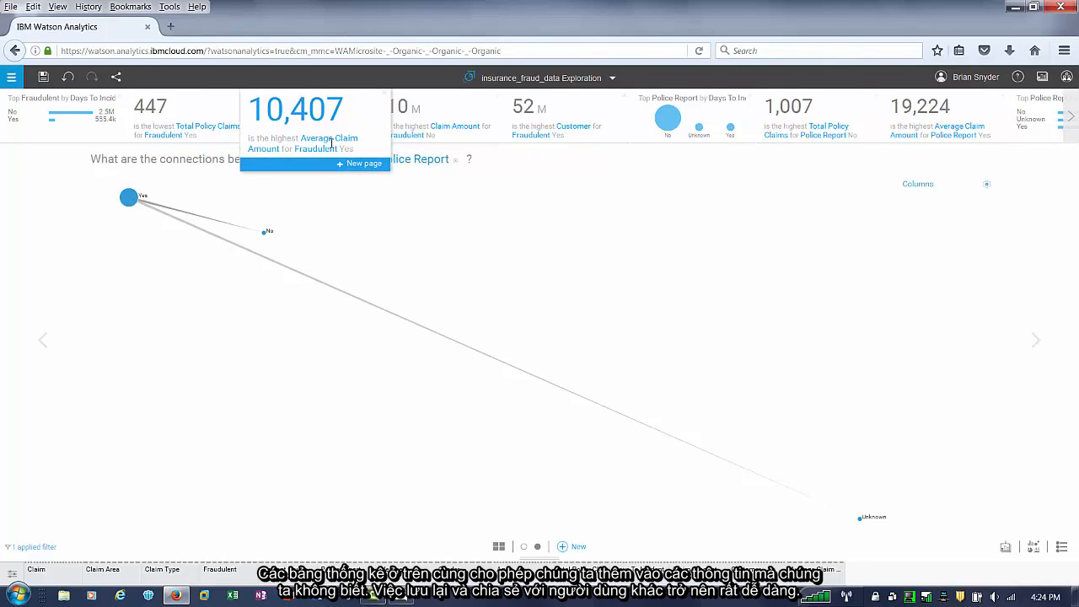
{"action": "left_click", "coordinate": [364, 167]}
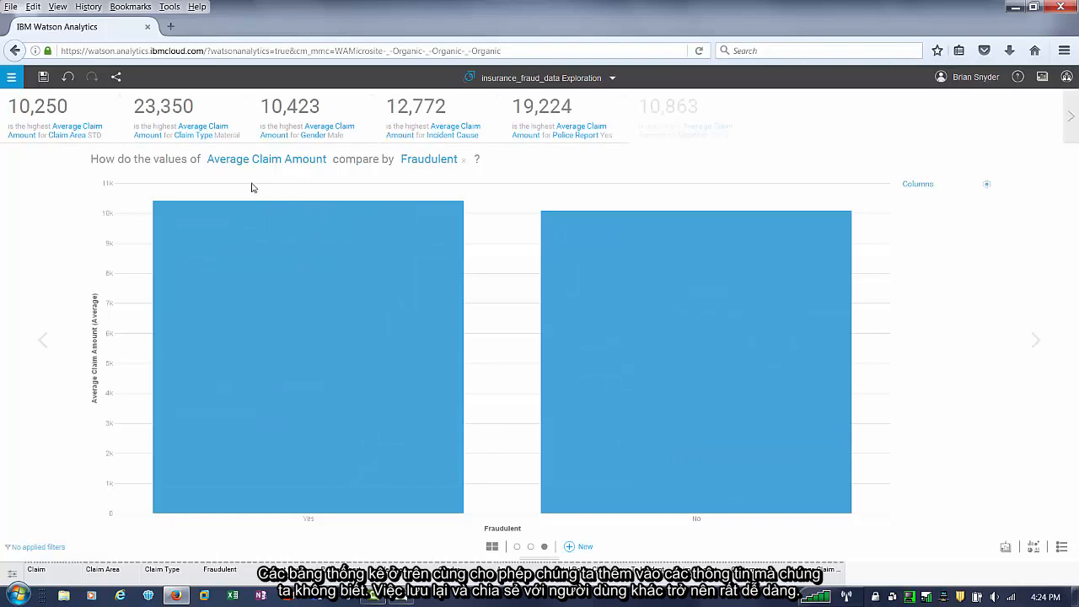
{"action": "left_click", "coordinate": [44, 78]}
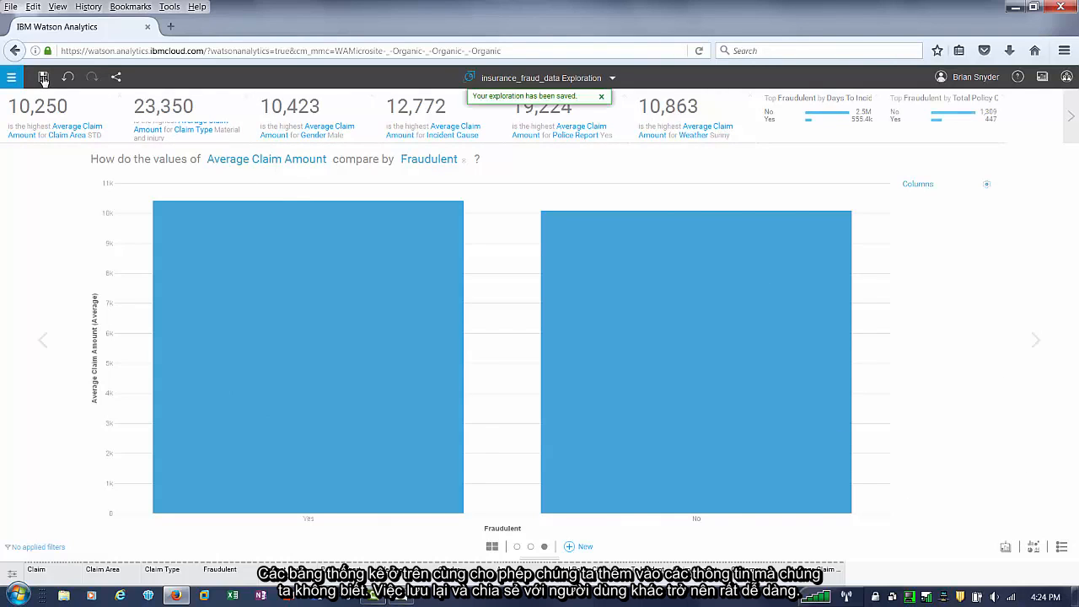
- Share the exploration by downloading it as a PDF file
{"action": "left_click", "coordinate": [117, 78]}
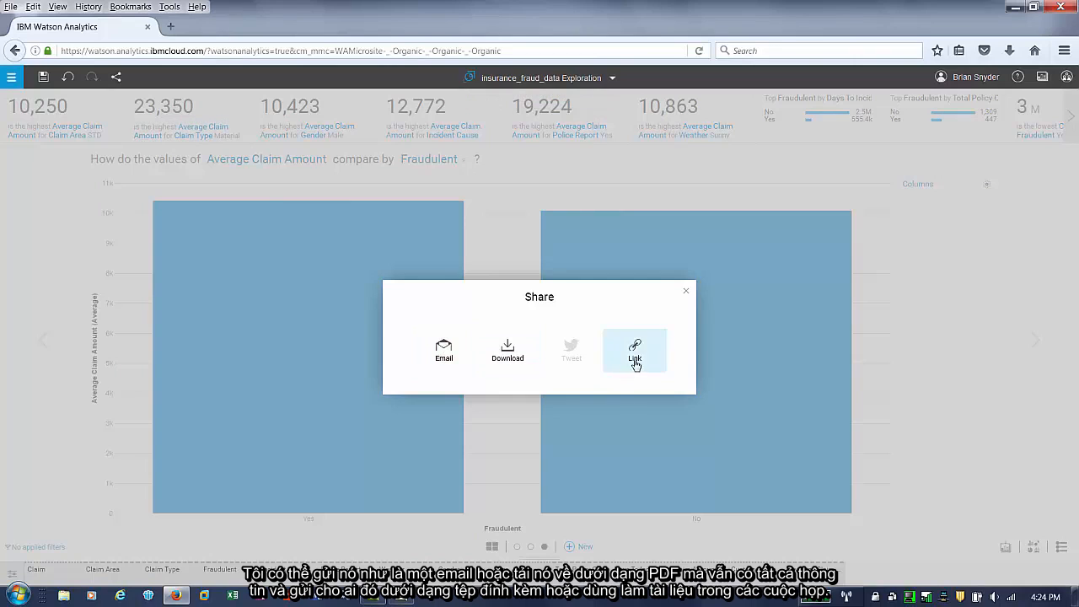
{"action": "left_click", "coordinate": [507, 353]}
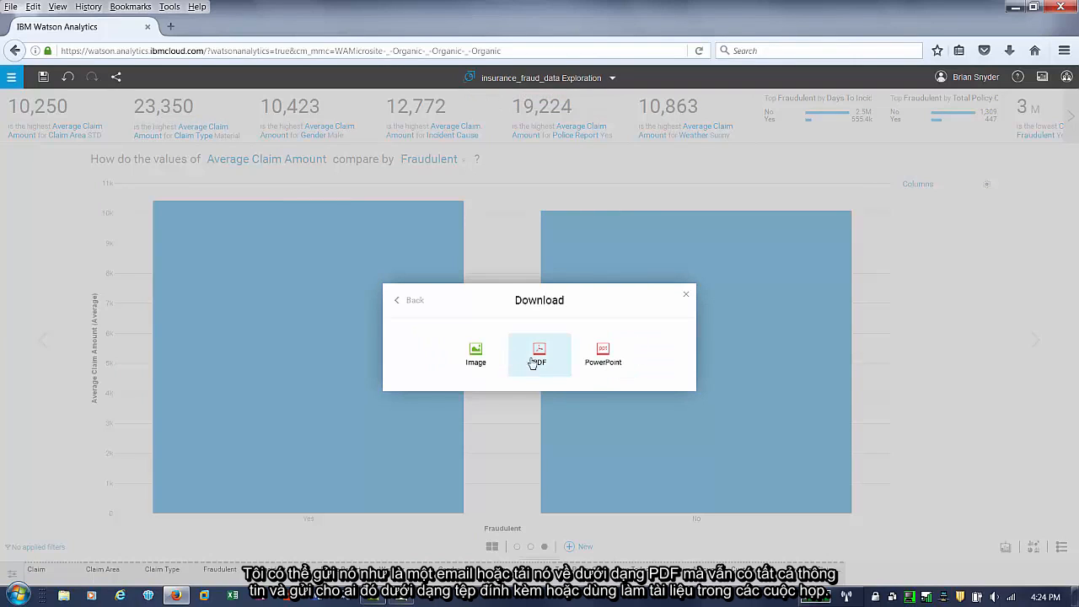
{"action": "left_click", "coordinate": [541, 361]}
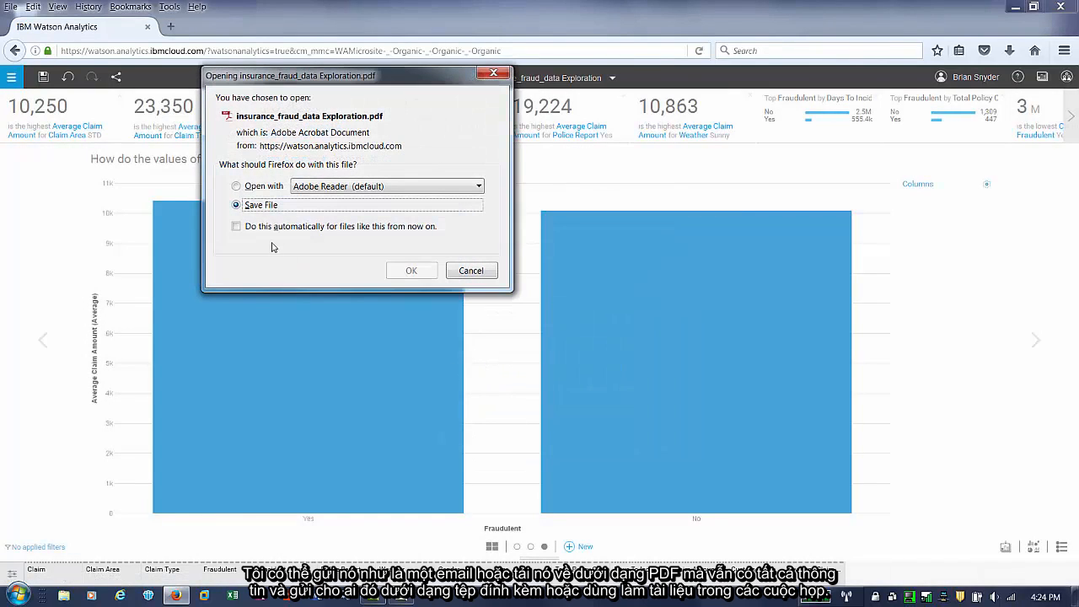
{"action": "key", "text": "Return"}
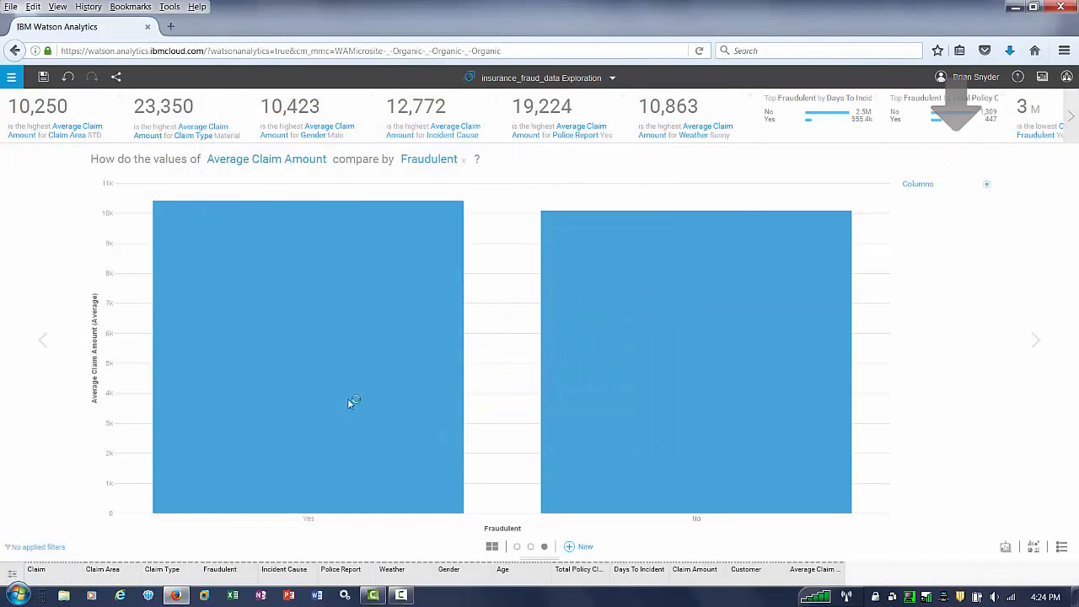
- Scroll through the pages of the exported PDF and close the PDF viewer
{"action": "scroll", "coordinate": [349, 403], "scroll_direction": "down", "scroll_amount": 3}
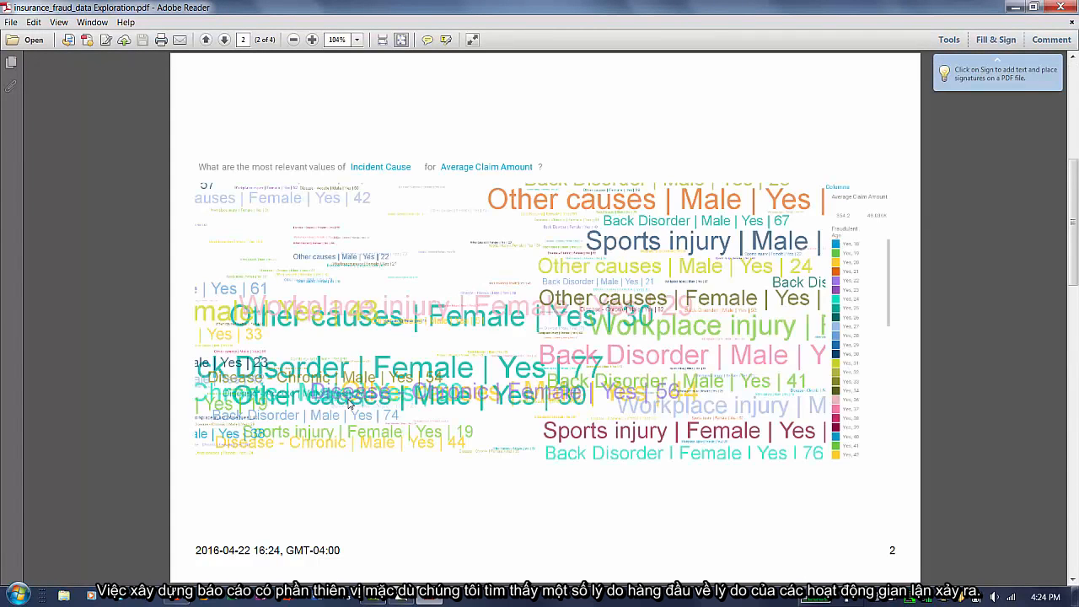
{"action": "scroll", "coordinate": [349, 403], "scroll_direction": "down", "scroll_amount": 3}
{"action": "scroll", "coordinate": [349, 404], "scroll_direction": "down", "scroll_amount": 3}
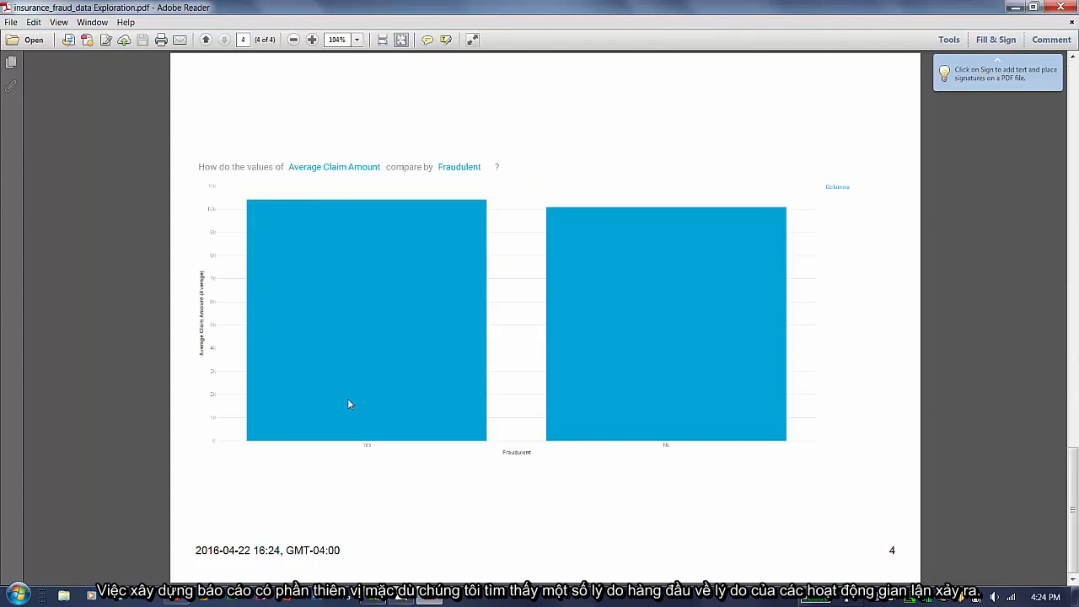
{"action": "left_click", "coordinate": [1060, 7]}
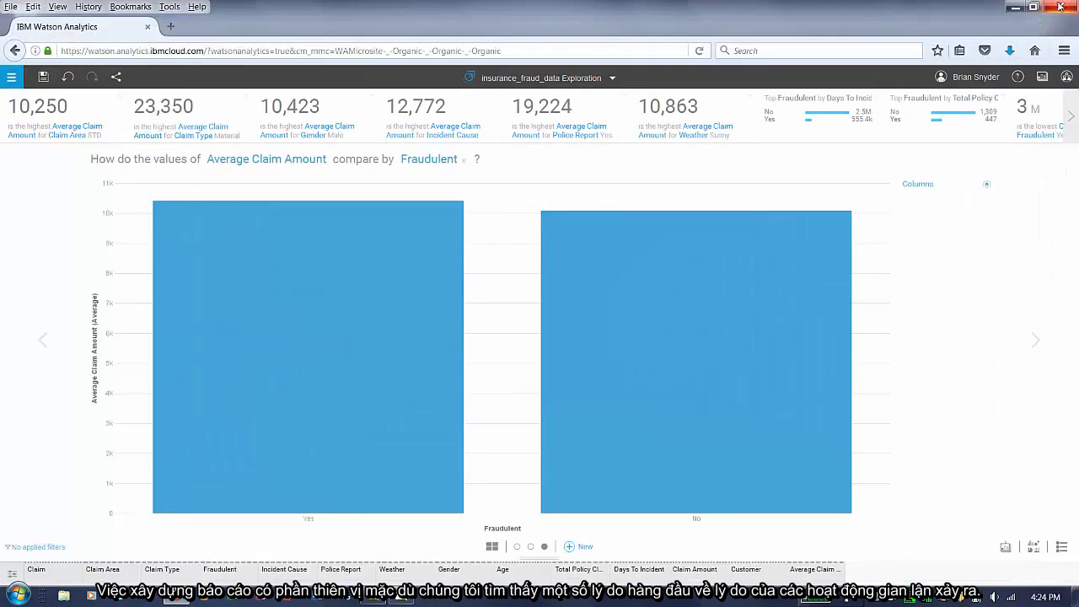
- Close the exploration and start a new Predict analysis on the insurance_fraud_data data set
{"action": "left_click", "coordinate": [584, 81]}
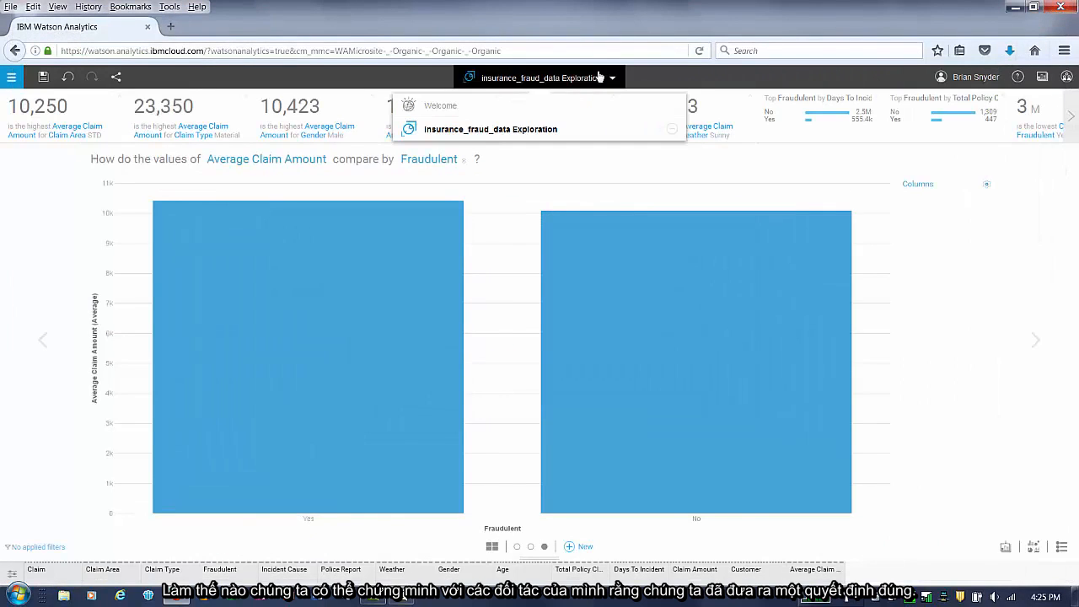
{"action": "left_click", "coordinate": [673, 130]}
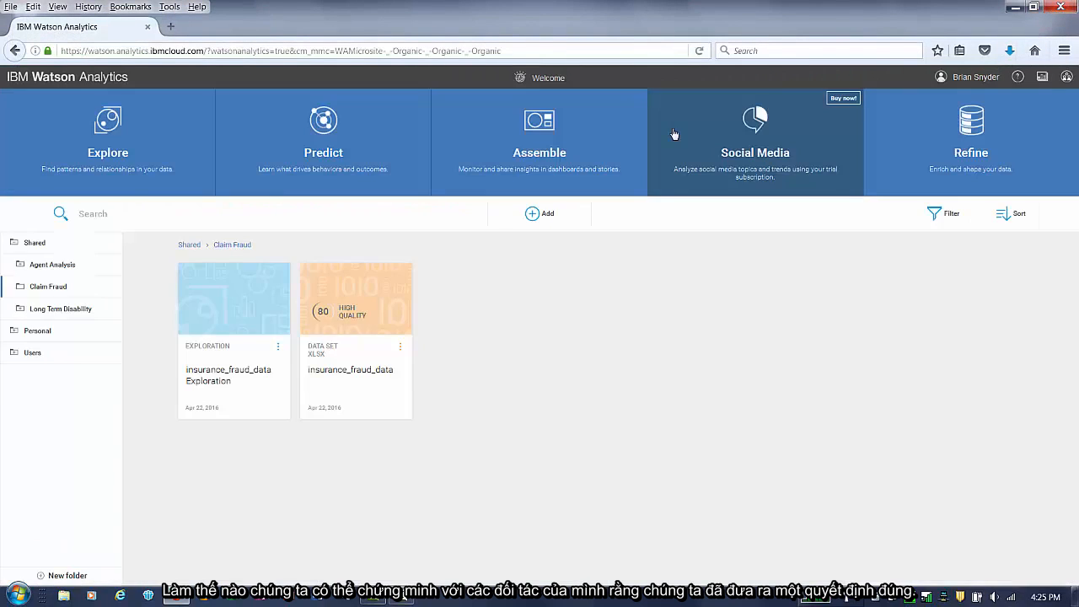
{"action": "left_click", "coordinate": [399, 294]}
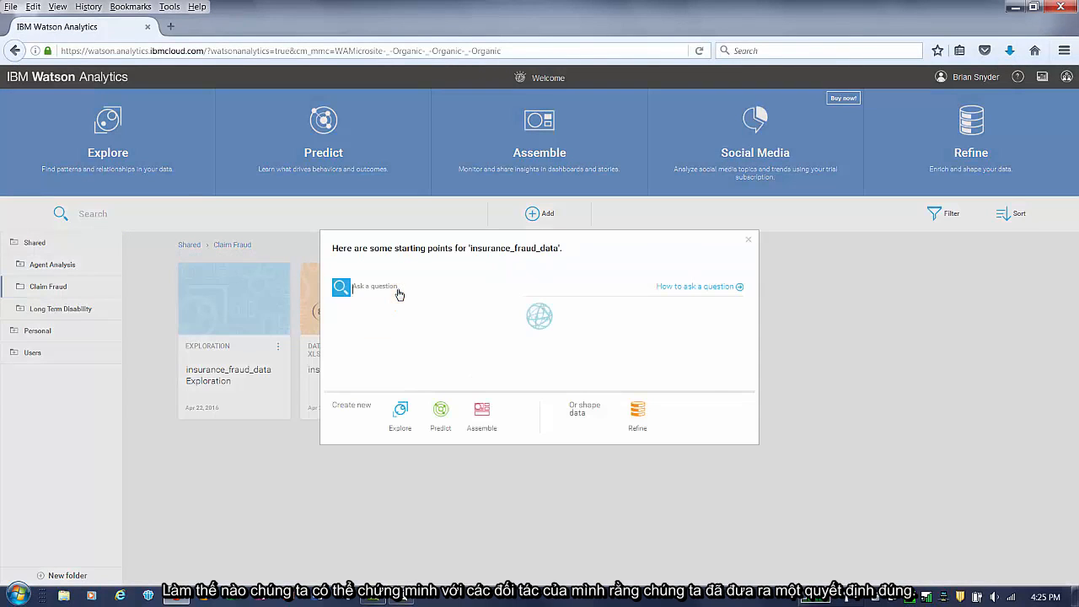
{"action": "left_click", "coordinate": [440, 409]}
- Name the prediction workbook "Predicting Fraudulent Claims"
{"action": "left_click", "coordinate": [133, 143]}
{"action": "type", "text": "Predicting"}
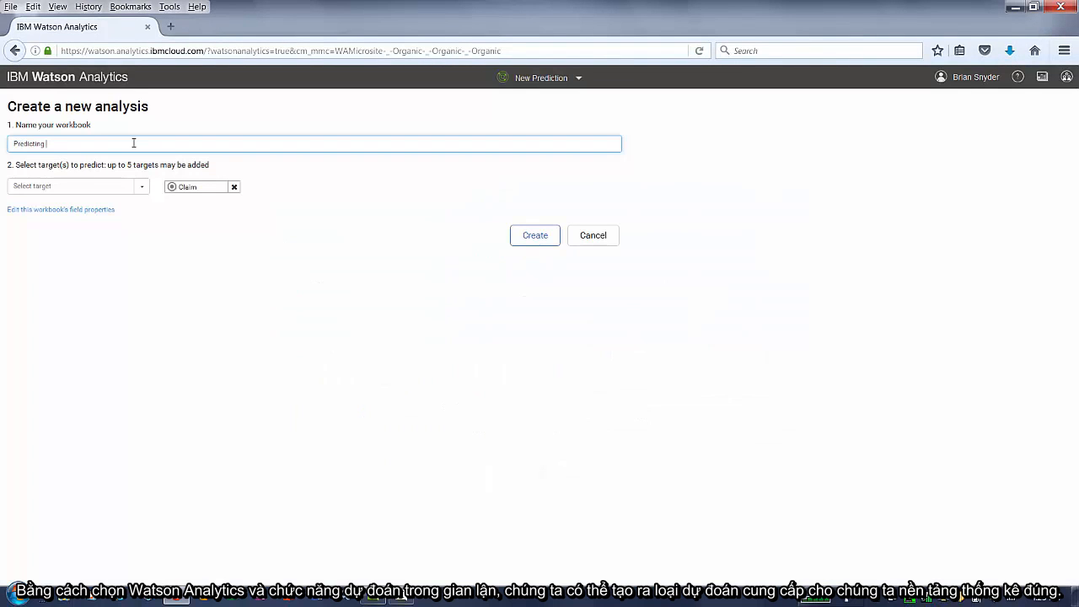
{"action": "type", "text": " Fraudulent Claims"}
- Replace the Claim prediction target with Fraudulent
{"action": "left_click", "coordinate": [234, 186]}
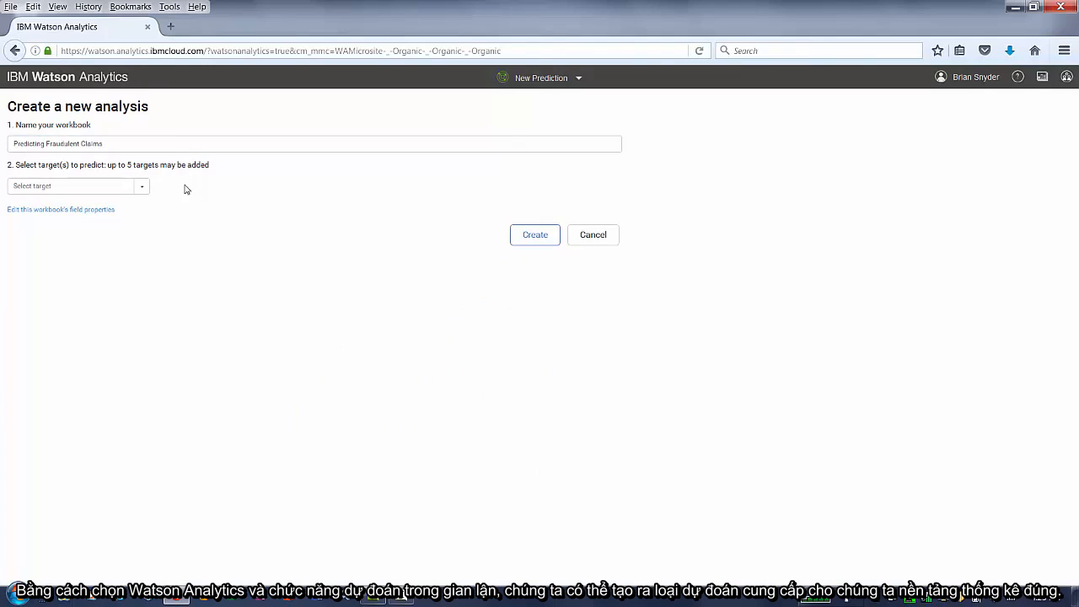
{"action": "left_click", "coordinate": [141, 186]}
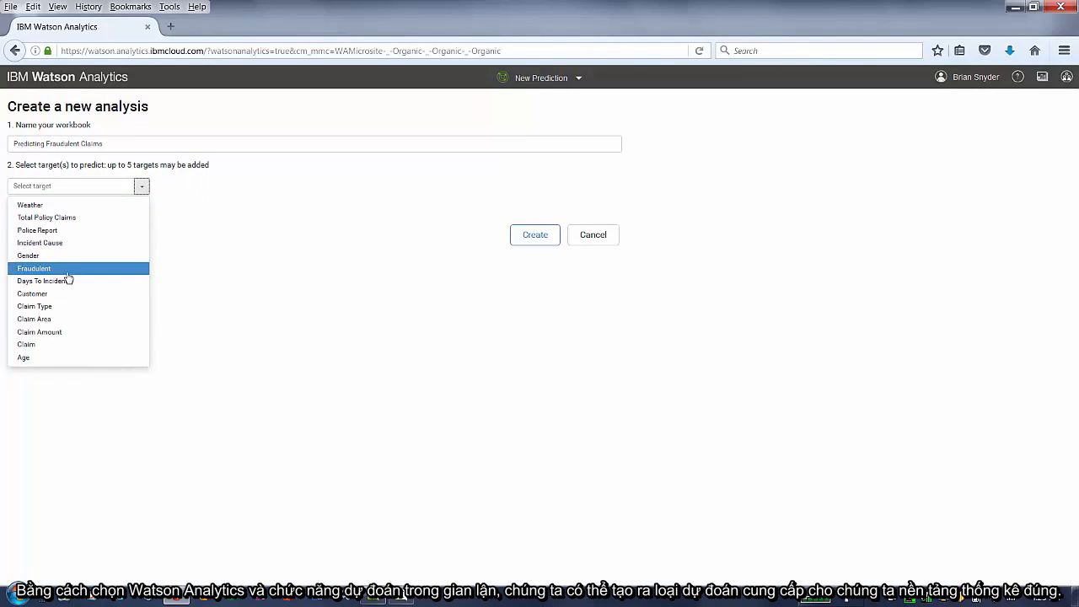
{"action": "left_click", "coordinate": [34, 268]}
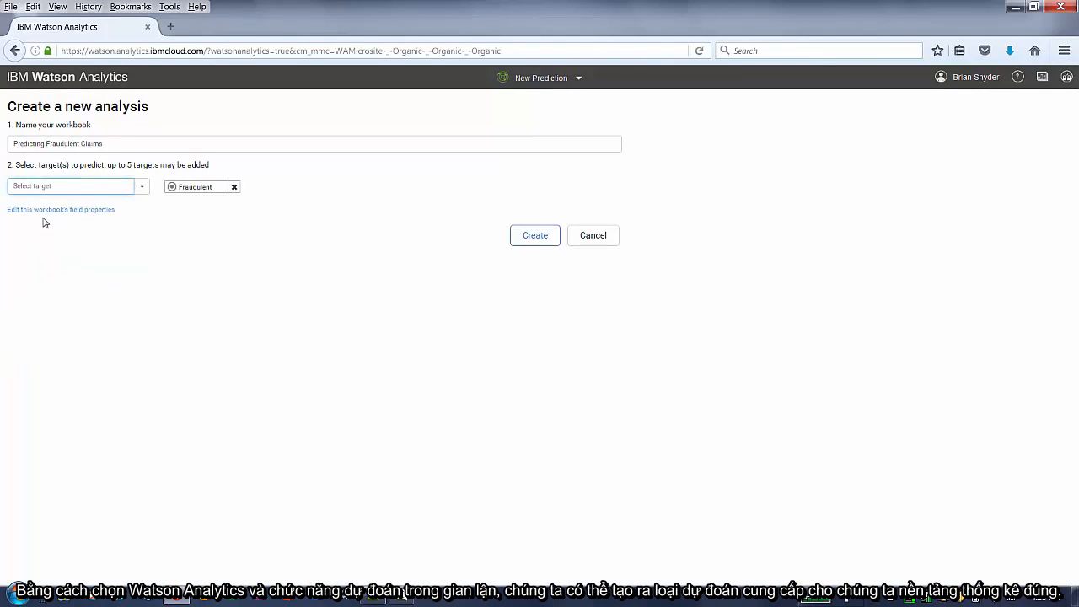
- Open the workbook's field properties and set the Claim field's role to Record ID
{"action": "left_click", "coordinate": [42, 211]}
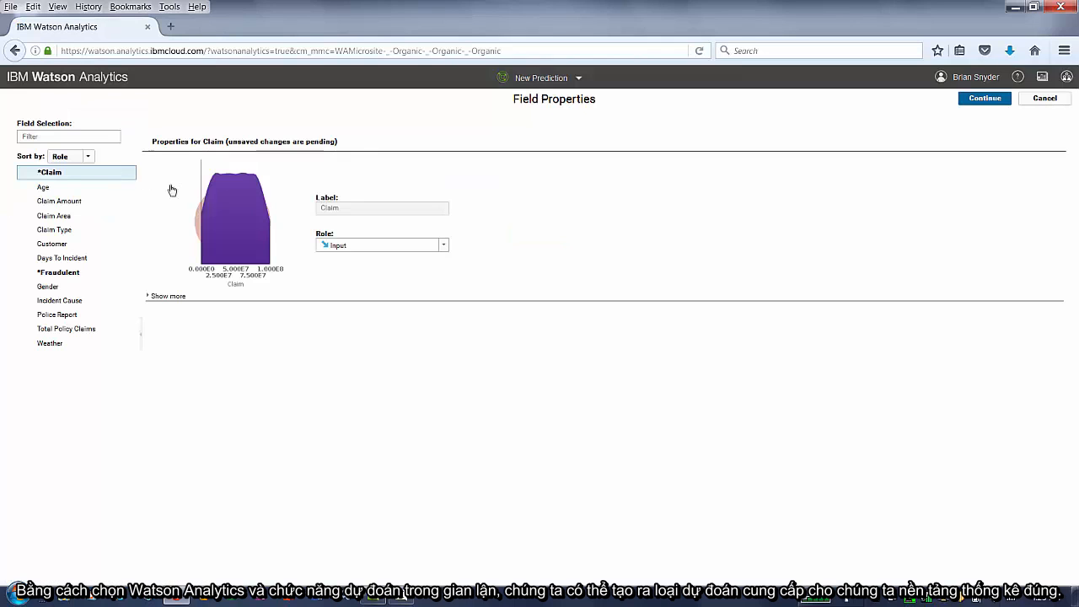
{"action": "left_click", "coordinate": [339, 245]}
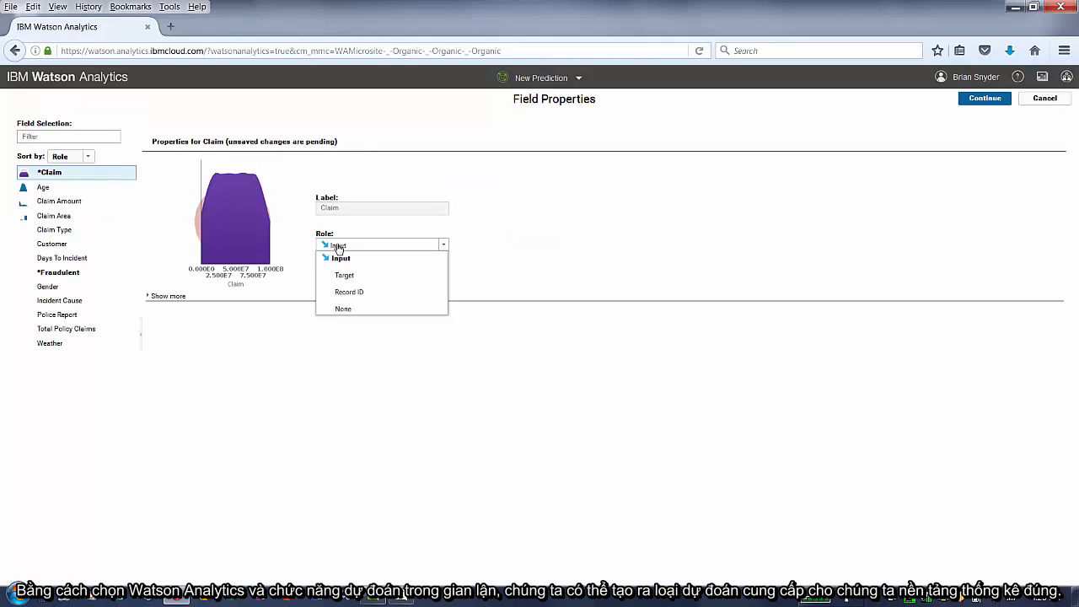
{"action": "left_click", "coordinate": [349, 286]}
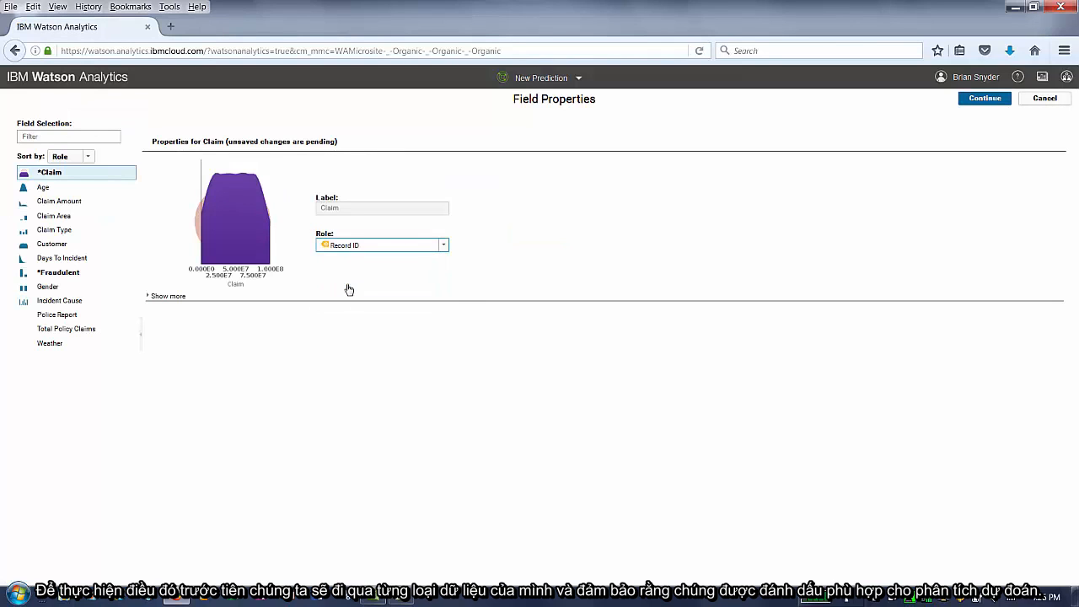
- Set the Customer field's role to Record ID
{"action": "left_click", "coordinate": [72, 189]}
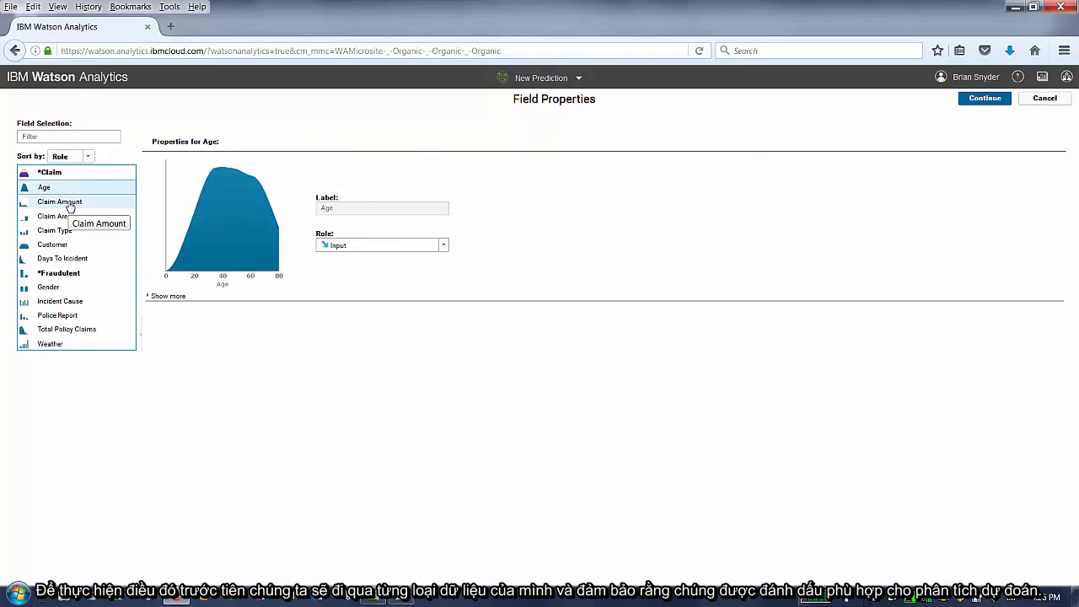
{"action": "left_click", "coordinate": [70, 206]}
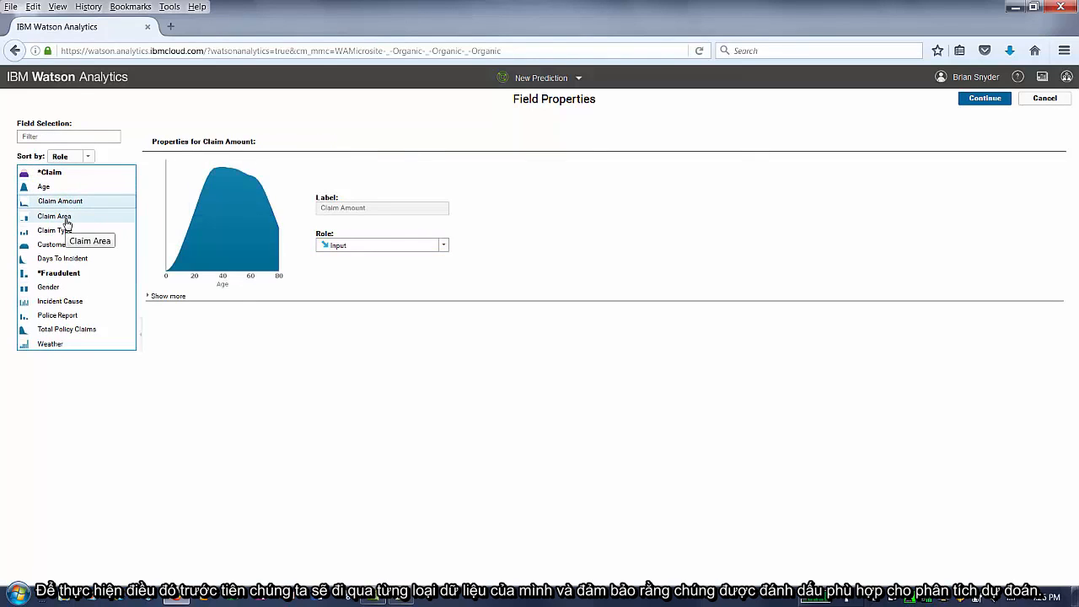
{"action": "left_click", "coordinate": [67, 220]}
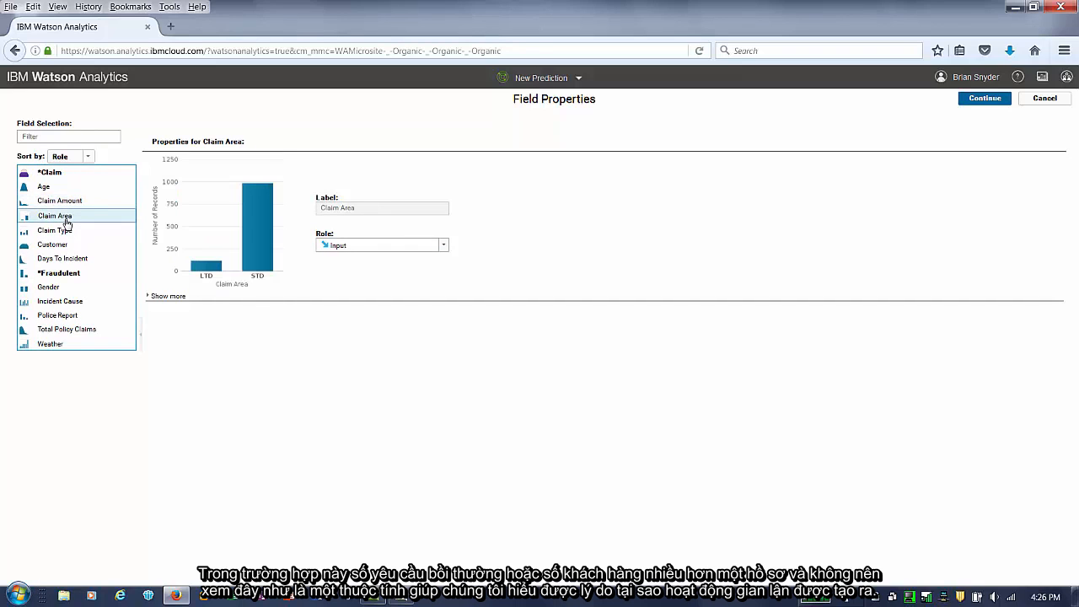
{"action": "left_click", "coordinate": [59, 246]}
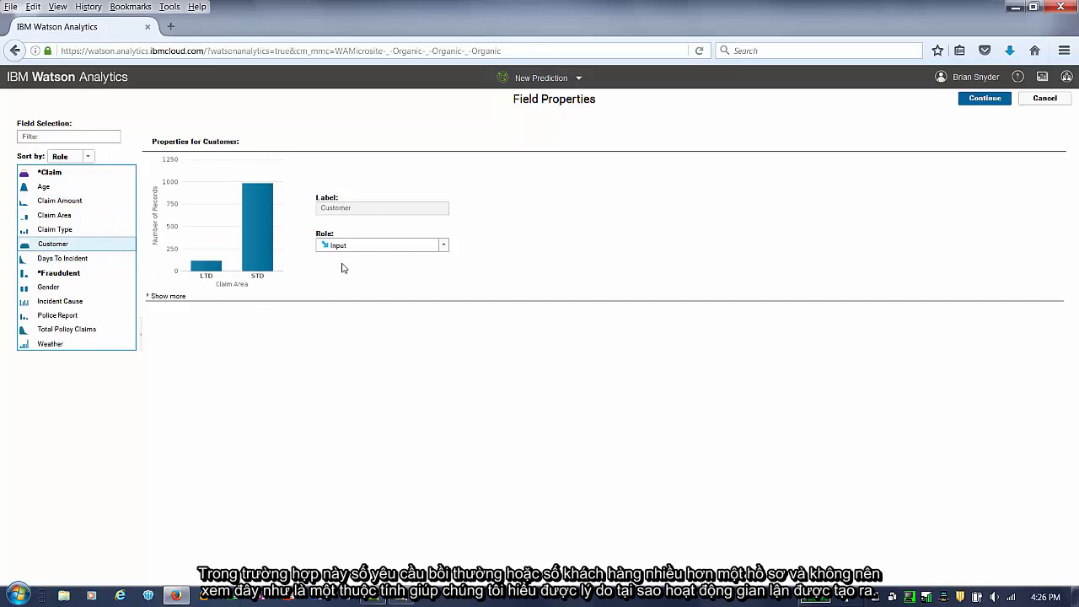
{"action": "left_click", "coordinate": [373, 250]}
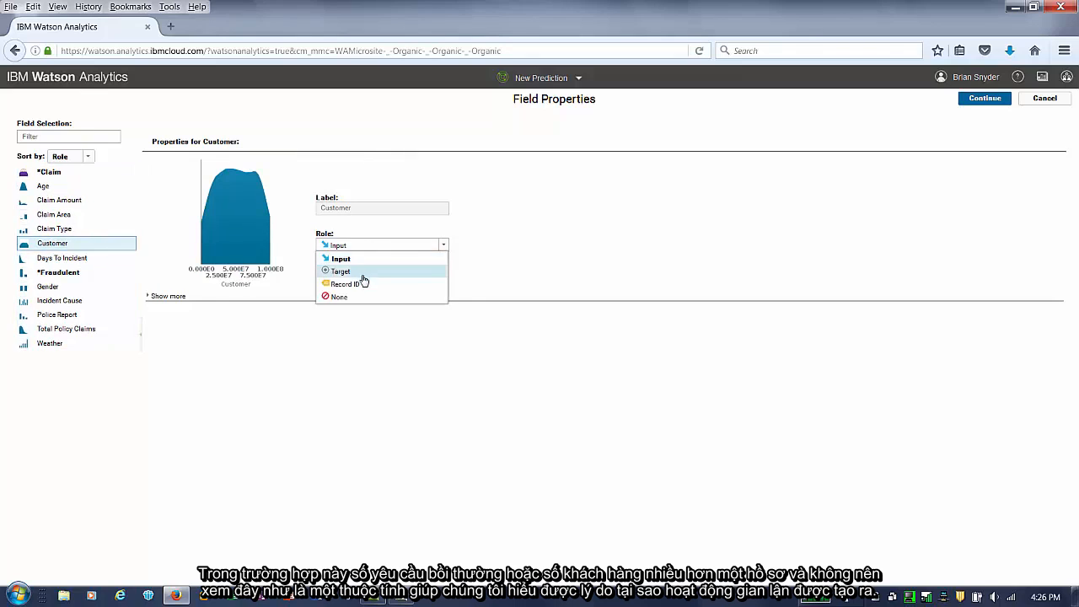
{"action": "left_click", "coordinate": [359, 286]}
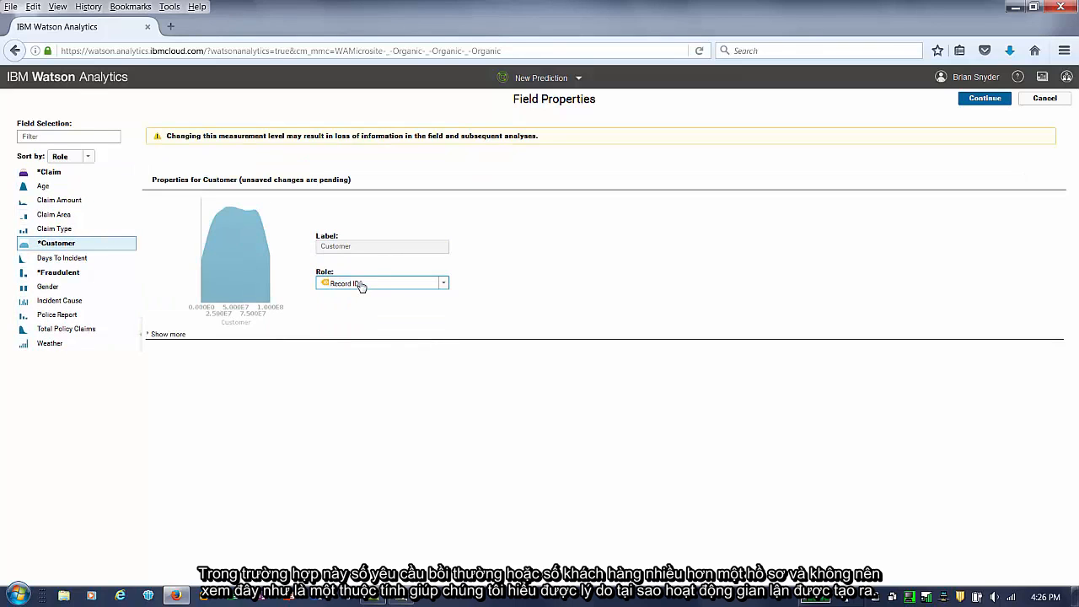
- Apply the field properties and create the Predicting Fraudulent Claims analysis
{"action": "left_click", "coordinate": [50, 344]}
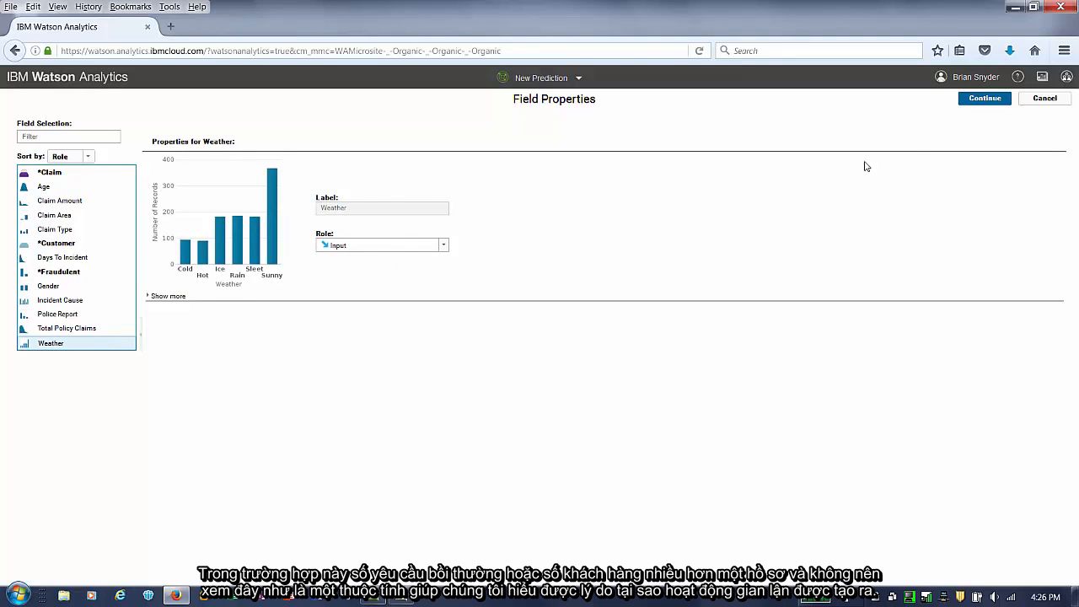
{"action": "left_click", "coordinate": [992, 98]}
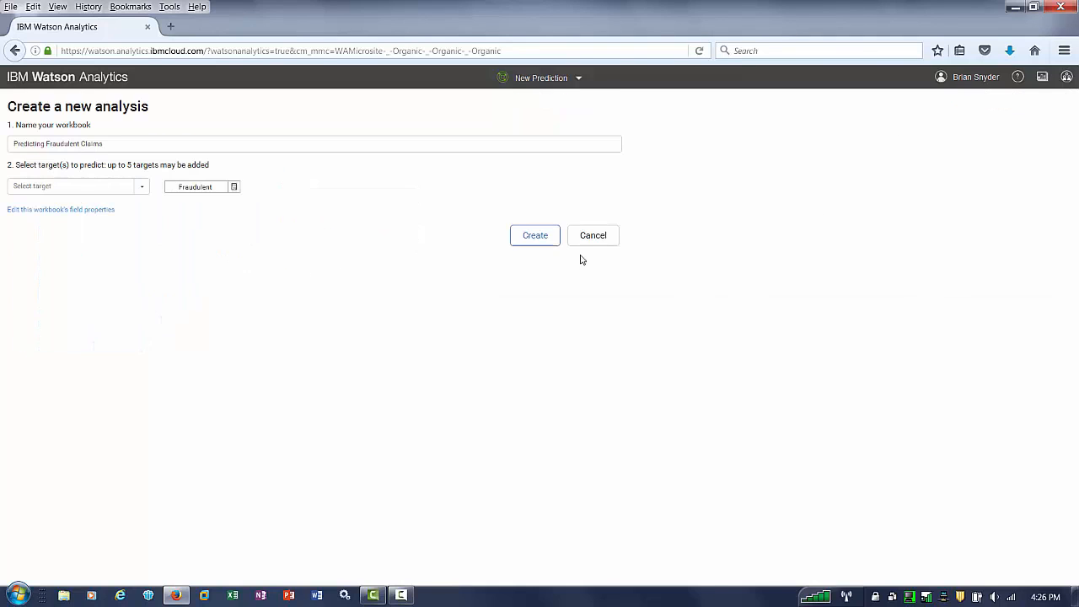
{"action": "left_click", "coordinate": [532, 239]}
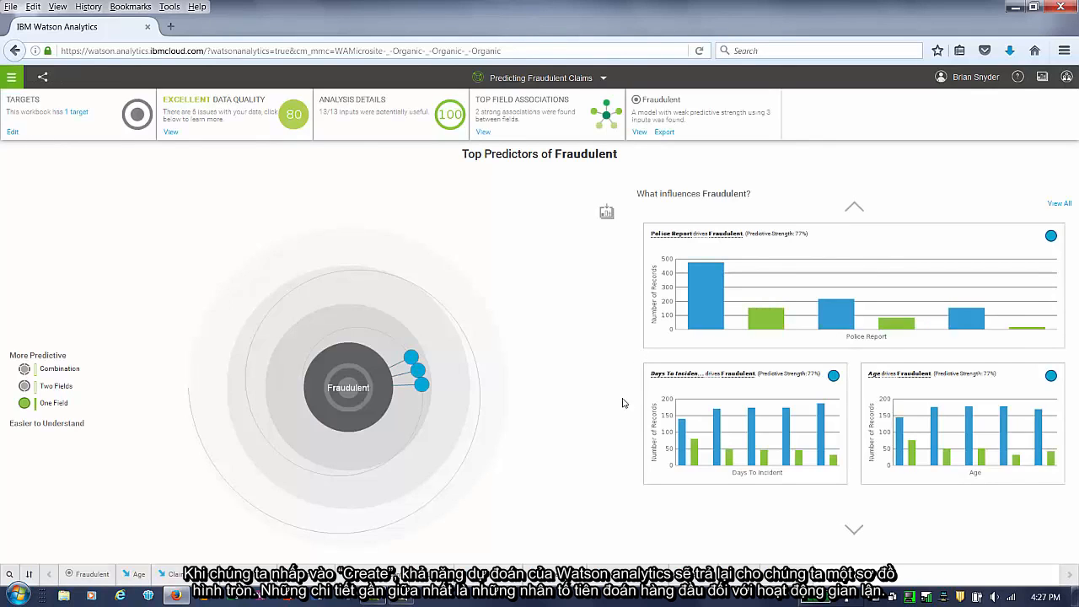
- Examine the Police Report and Days To Incident predictor insights, including the statistical details
{"action": "mouse_move", "coordinate": [408, 361]}
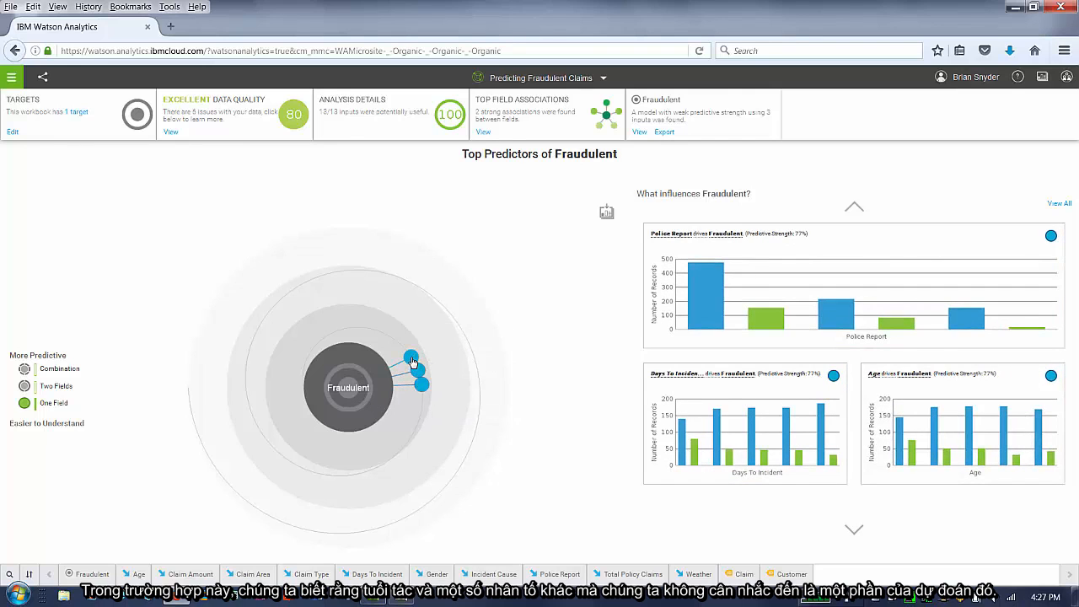
{"action": "left_click", "coordinate": [980, 247]}
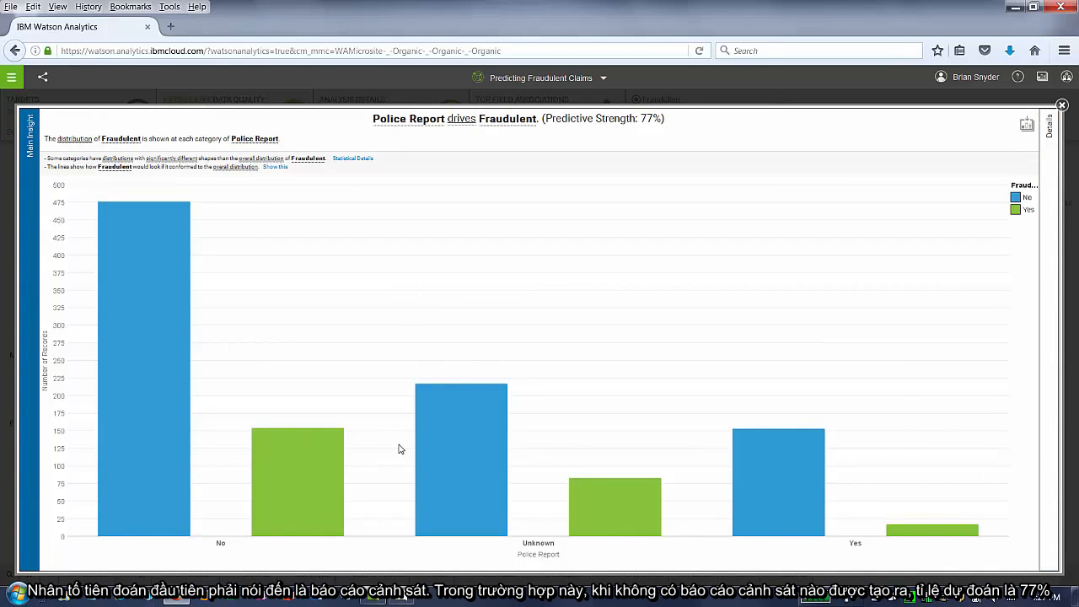
{"action": "mouse_move", "coordinate": [273, 489]}
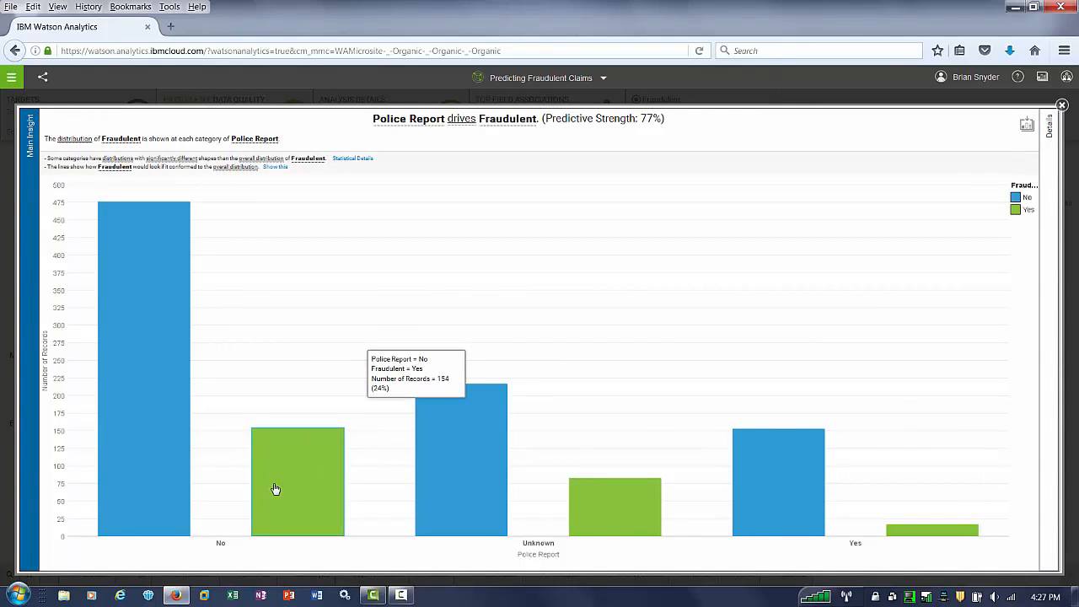
{"action": "left_click", "coordinate": [1062, 106]}
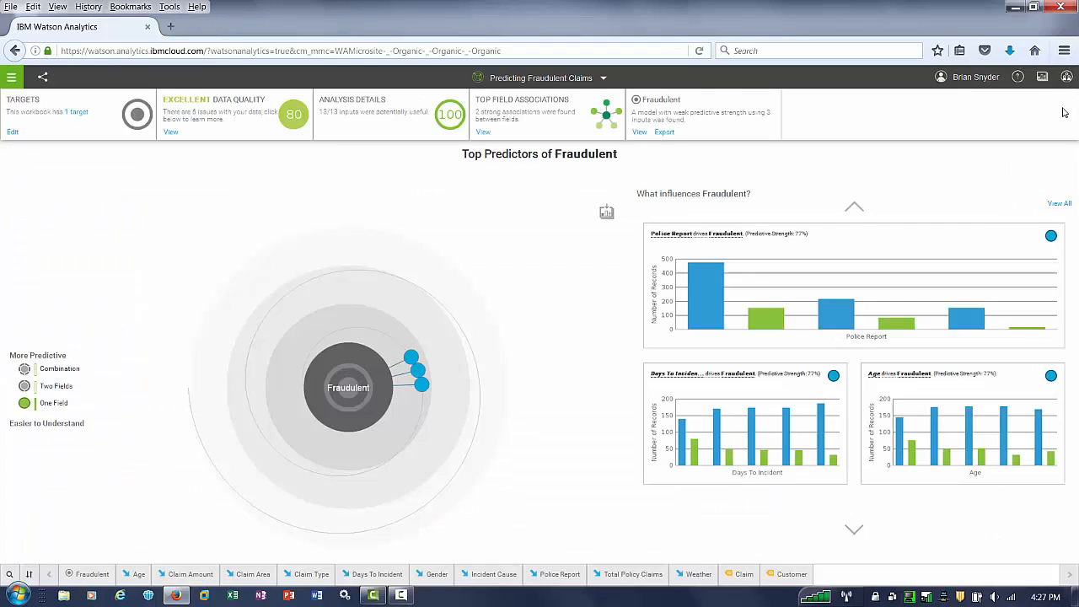
{"action": "left_click", "coordinate": [785, 410]}
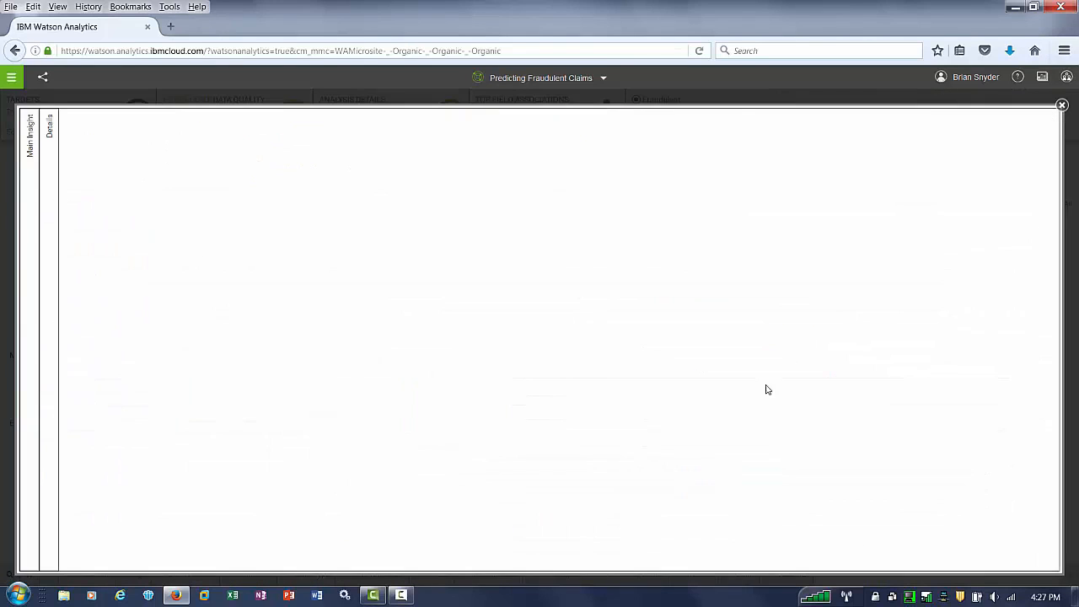
{"action": "mouse_move", "coordinate": [192, 482]}
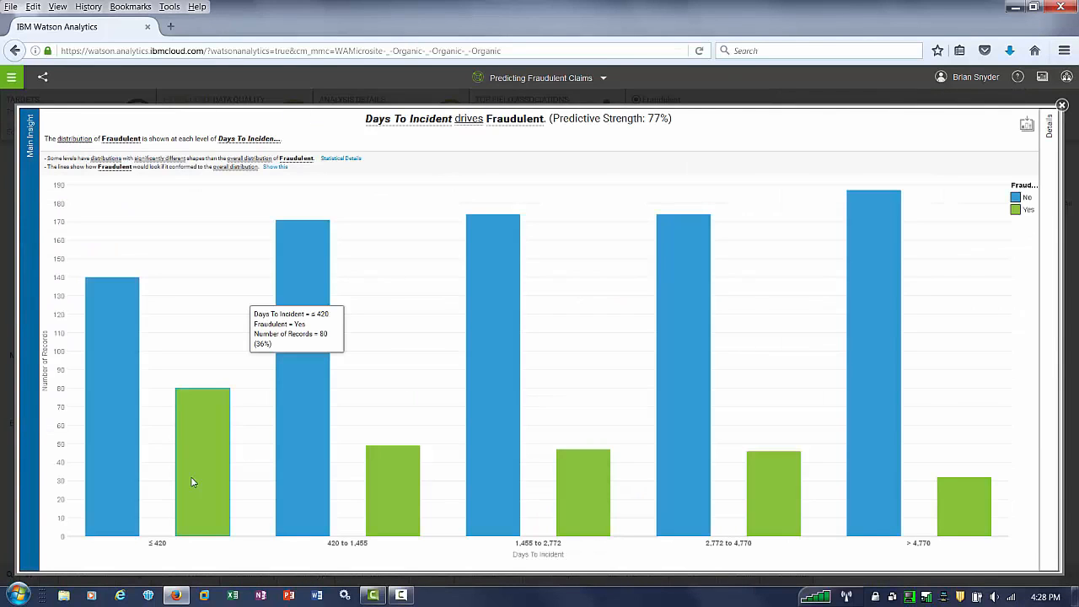
{"action": "left_click", "coordinate": [341, 158]}
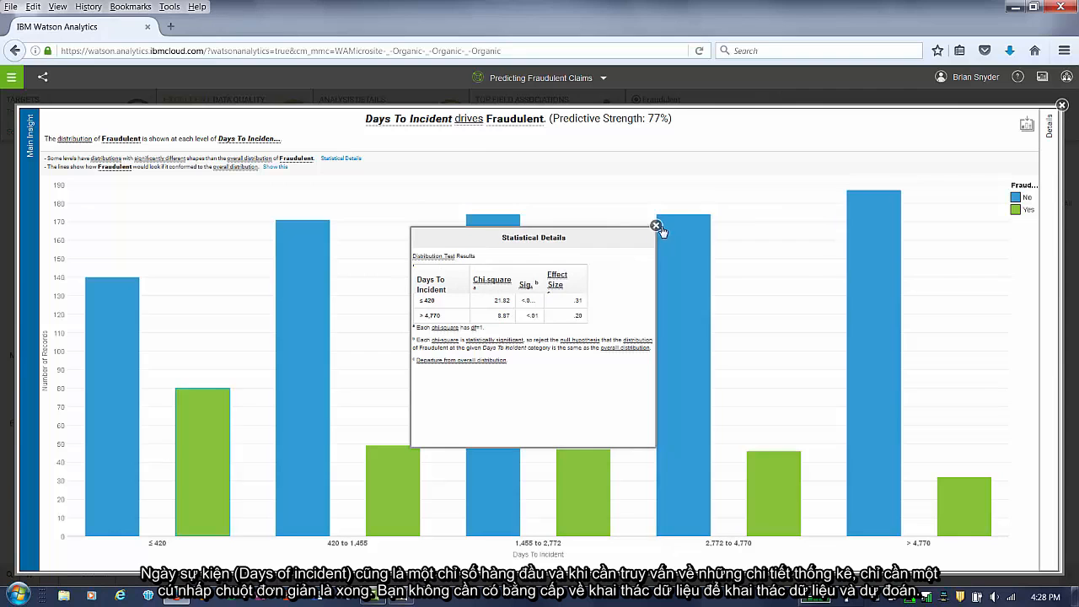
{"action": "left_click", "coordinate": [657, 226]}
{"action": "left_click", "coordinate": [1062, 105]}
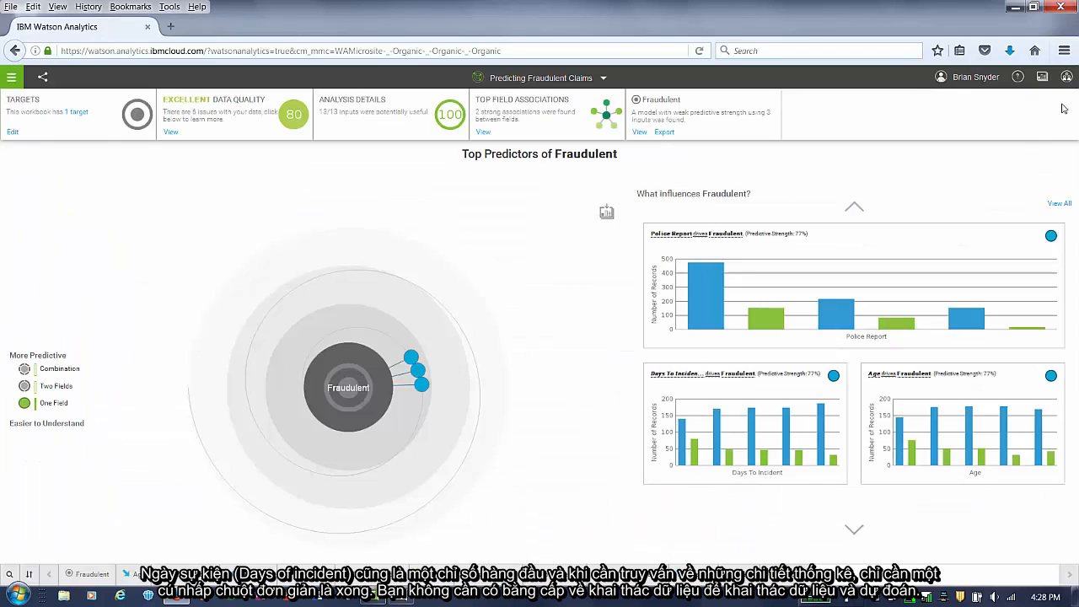
- Show the two-field predictors and examine the Weather and Total Policy Claims insight
{"action": "left_click", "coordinate": [40, 388]}
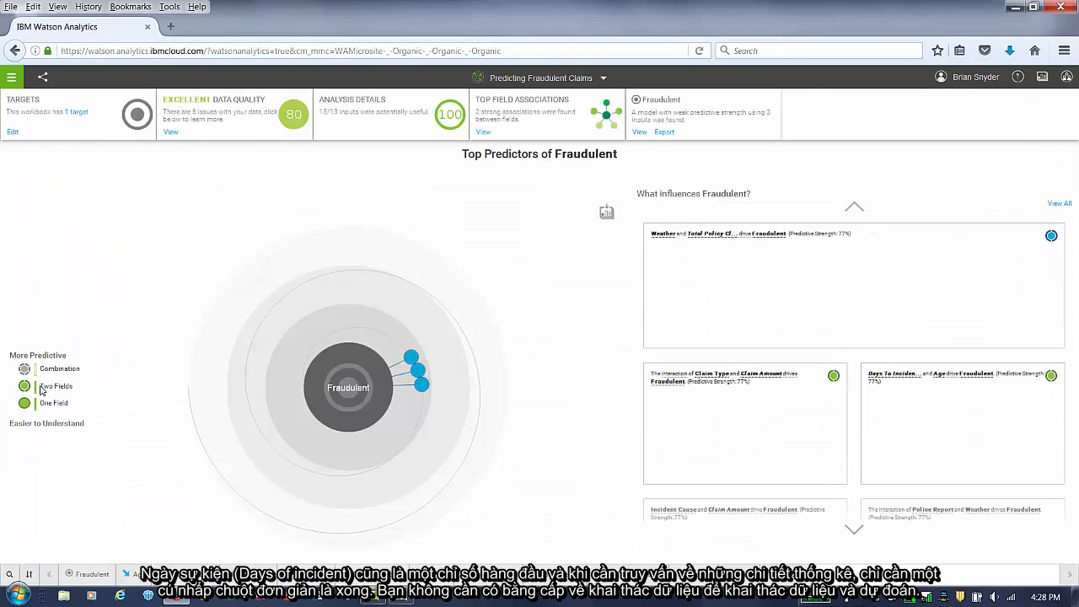
{"action": "mouse_move", "coordinate": [381, 337]}
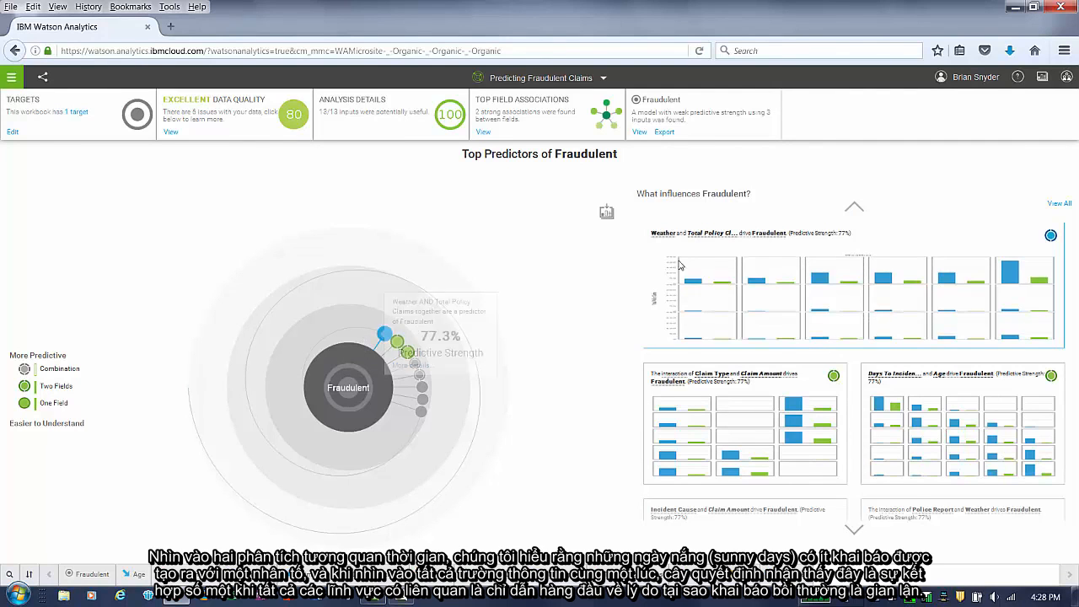
{"action": "left_click", "coordinate": [961, 303]}
{"action": "mouse_move", "coordinate": [962, 301]}
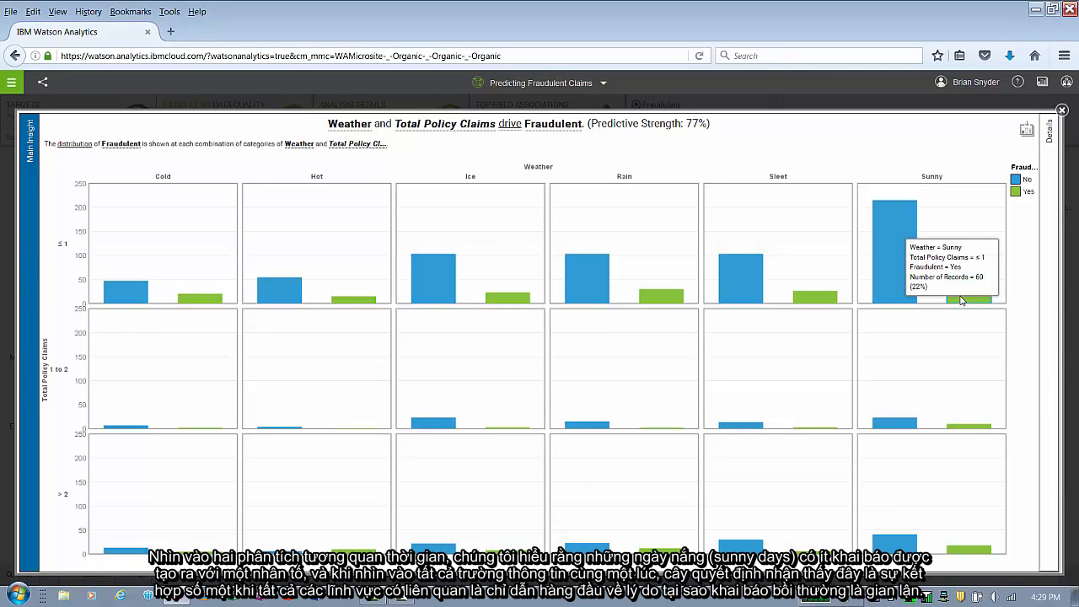
{"action": "key", "text": "Escape"}
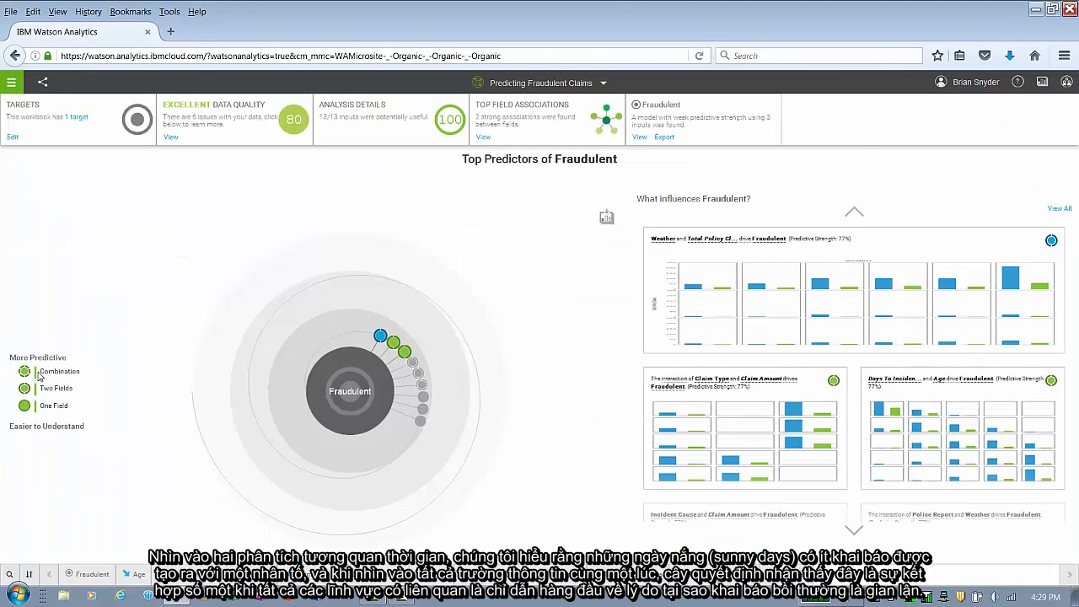
- Open the decision tree from all insights and highlight the rules with the highest percentages of Yes
{"action": "left_click", "coordinate": [1055, 210]}
{"action": "scroll", "coordinate": [852, 303], "scroll_direction": "down", "scroll_amount": 3}
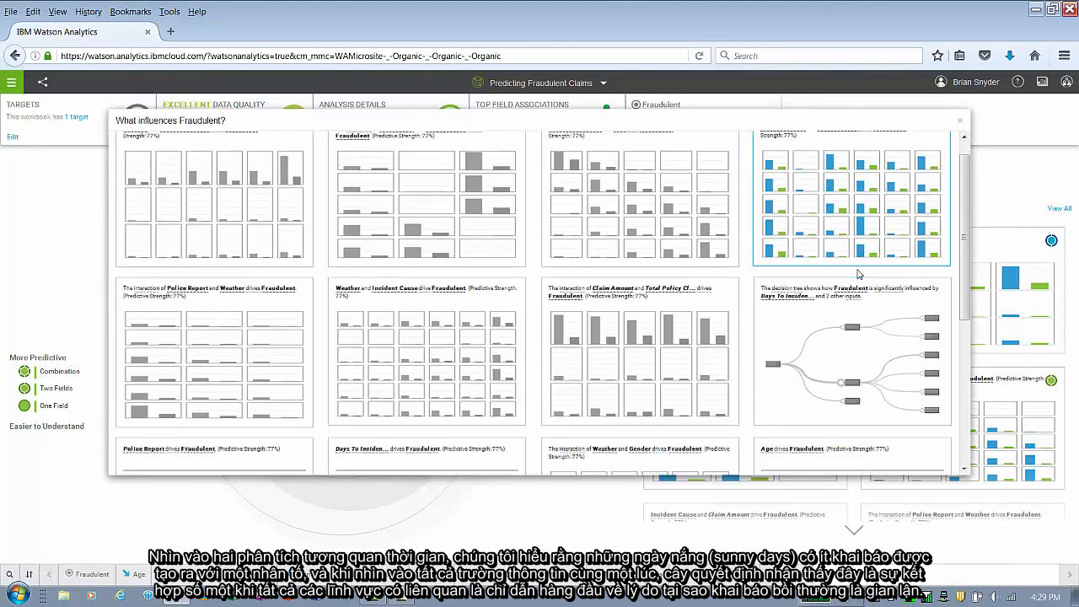
{"action": "left_click", "coordinate": [849, 306]}
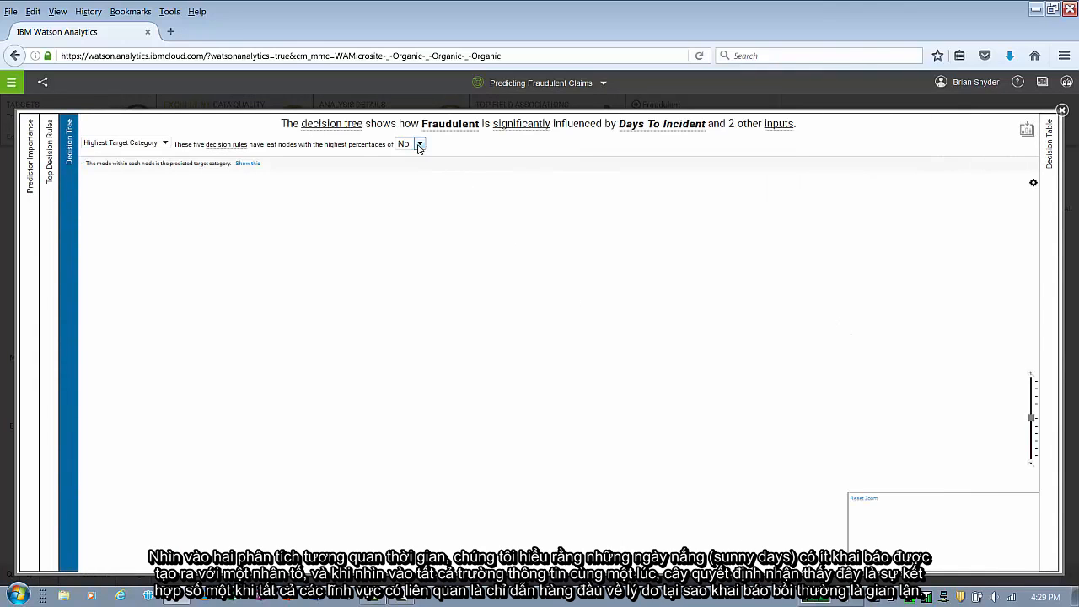
{"action": "left_click", "coordinate": [419, 144]}
{"action": "left_click", "coordinate": [403, 169]}
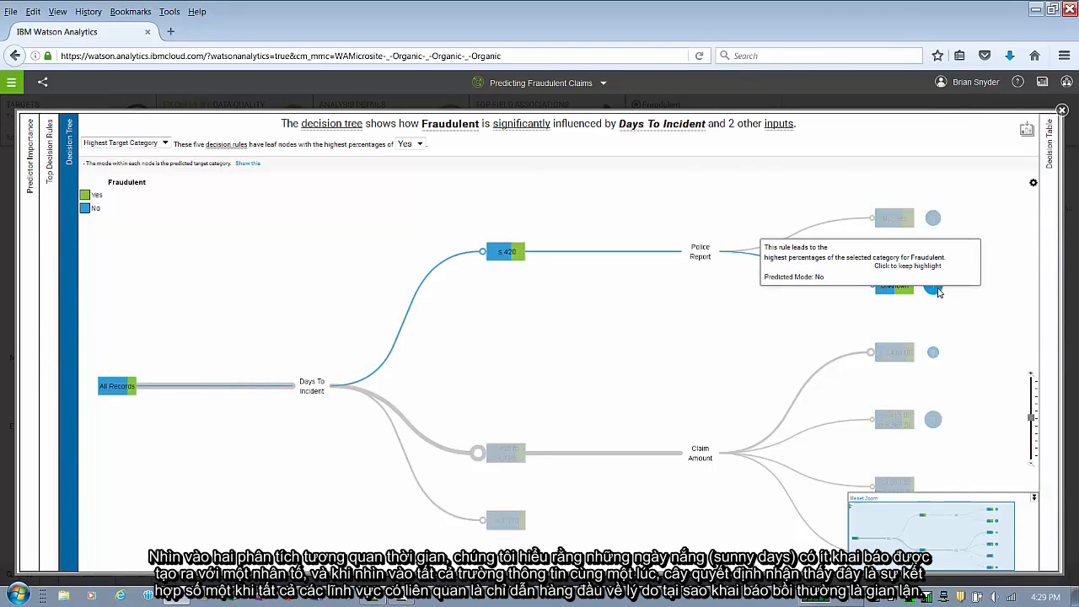
{"action": "left_click", "coordinate": [936, 289]}
{"action": "left_click", "coordinate": [356, 355]}
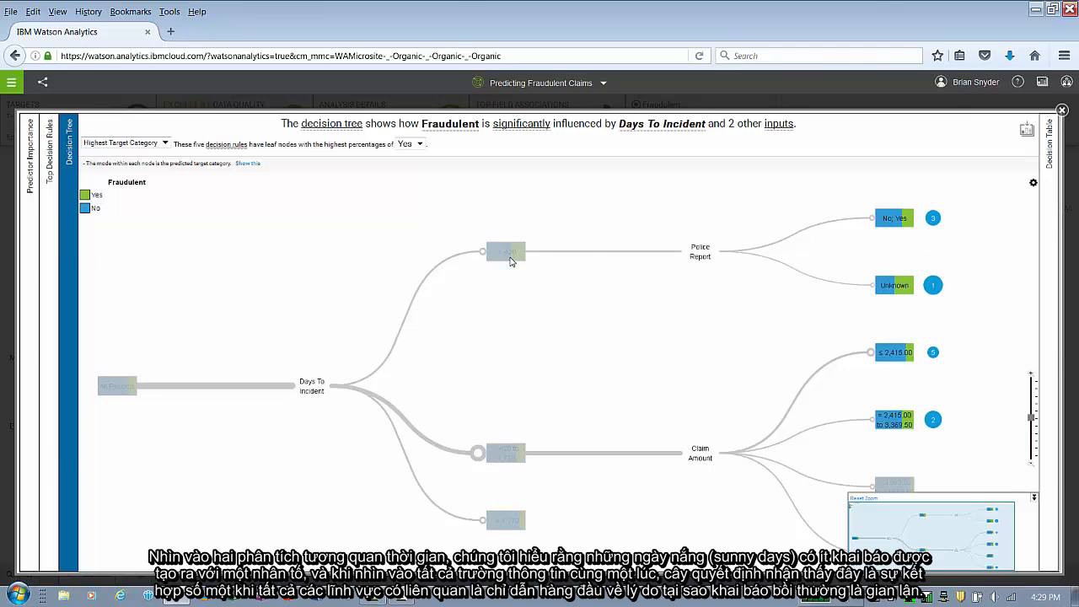
- Review the top decision rules for the highest percentages of Yes
{"action": "left_click", "coordinate": [49, 233]}
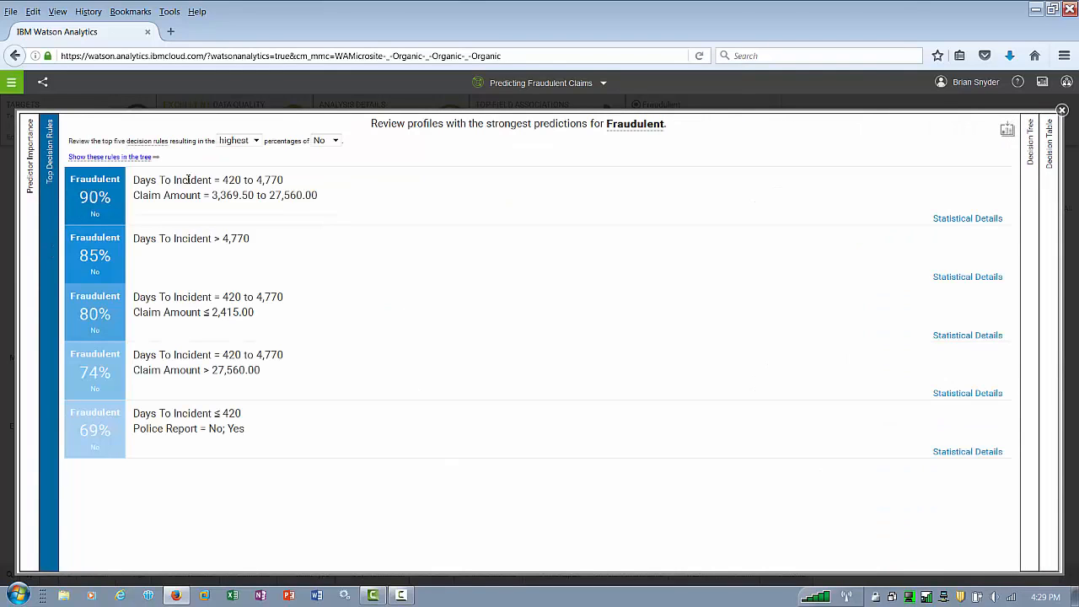
{"action": "left_click", "coordinate": [318, 141]}
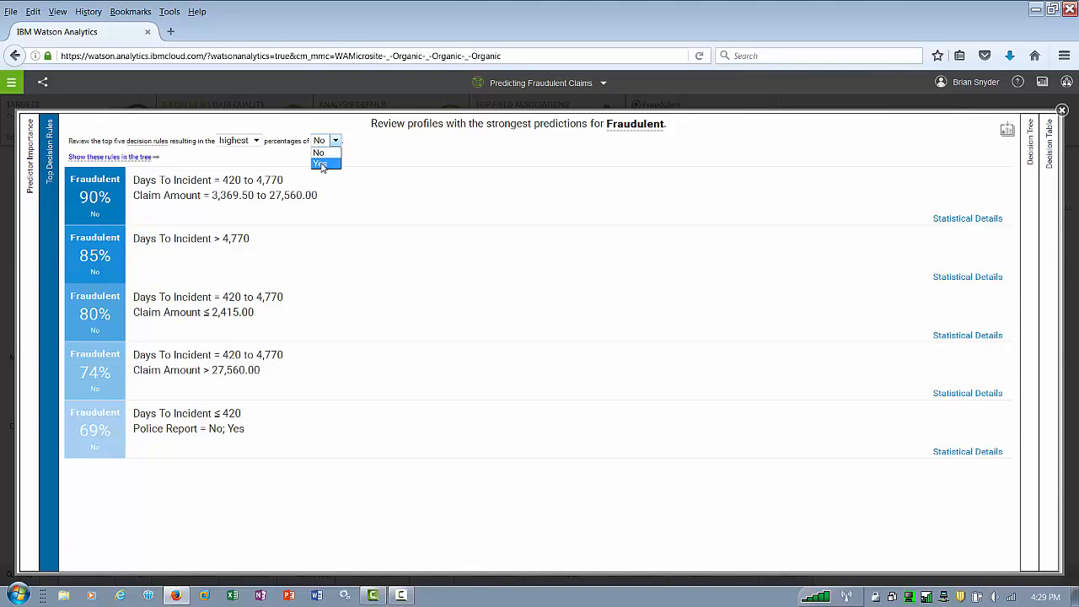
{"action": "left_click", "coordinate": [319, 161]}
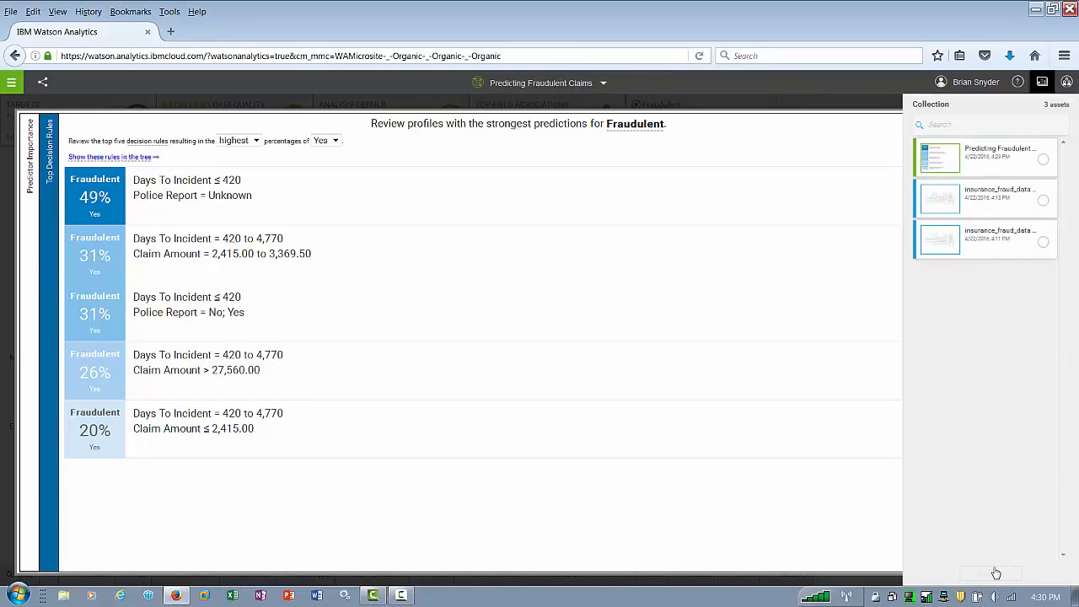
- Glance at the asset collection and close the decision rules and all-insights views
{"action": "left_click", "coordinate": [1042, 82]}
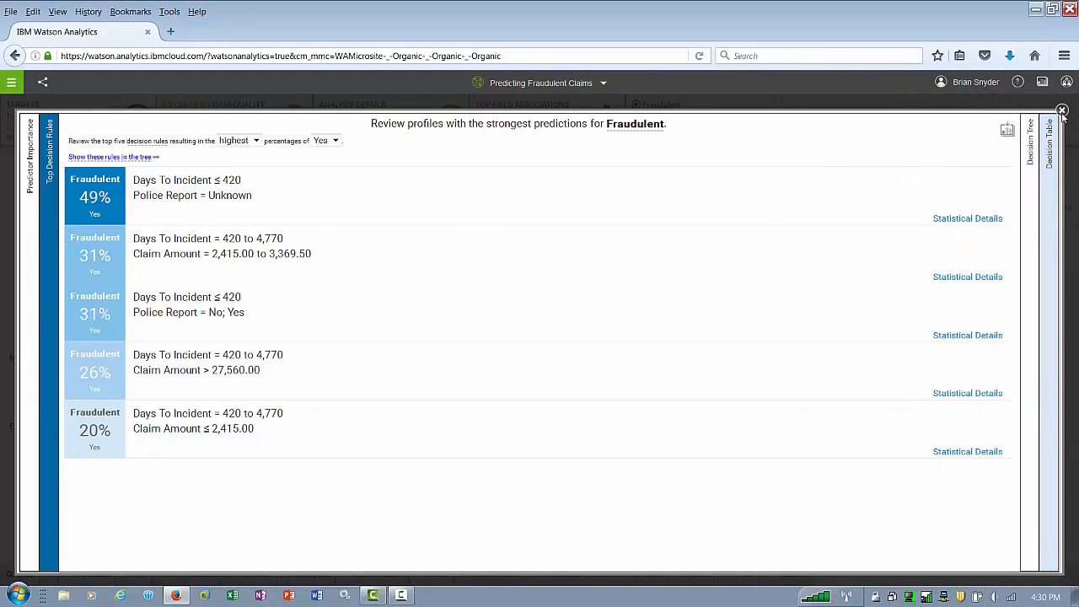
{"action": "left_click", "coordinate": [1062, 111]}
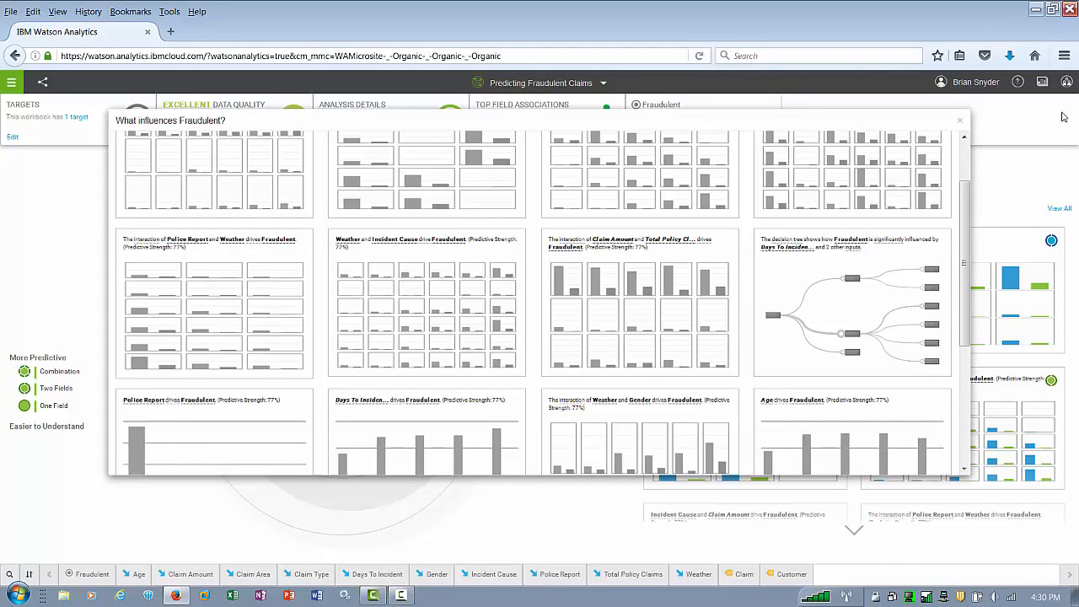
{"action": "left_click", "coordinate": [960, 121]}
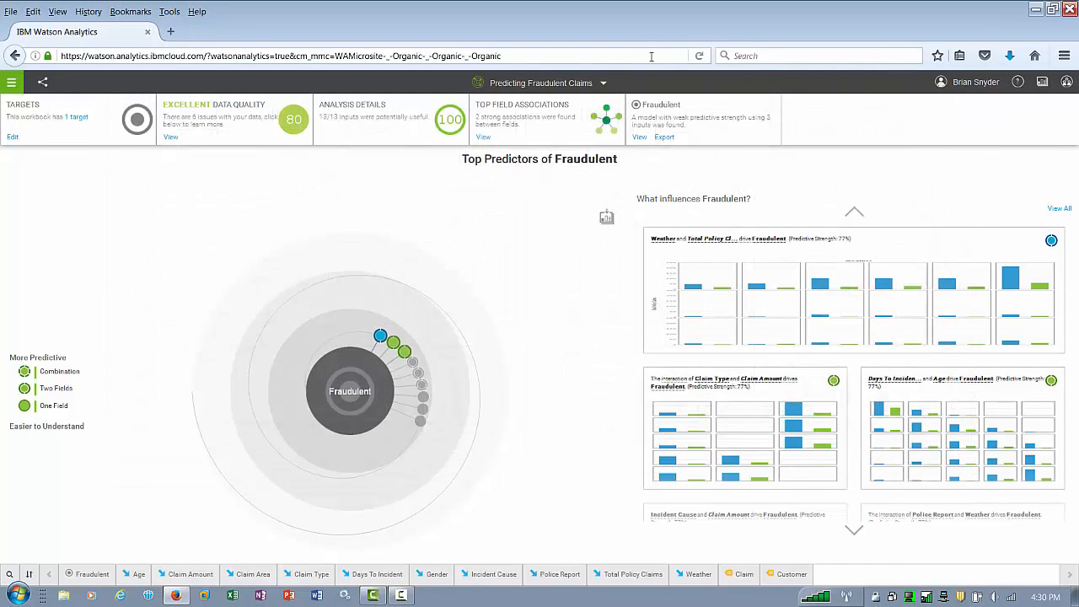
- Close the prediction workbook and open the Personal folder
{"action": "left_click", "coordinate": [603, 84]}
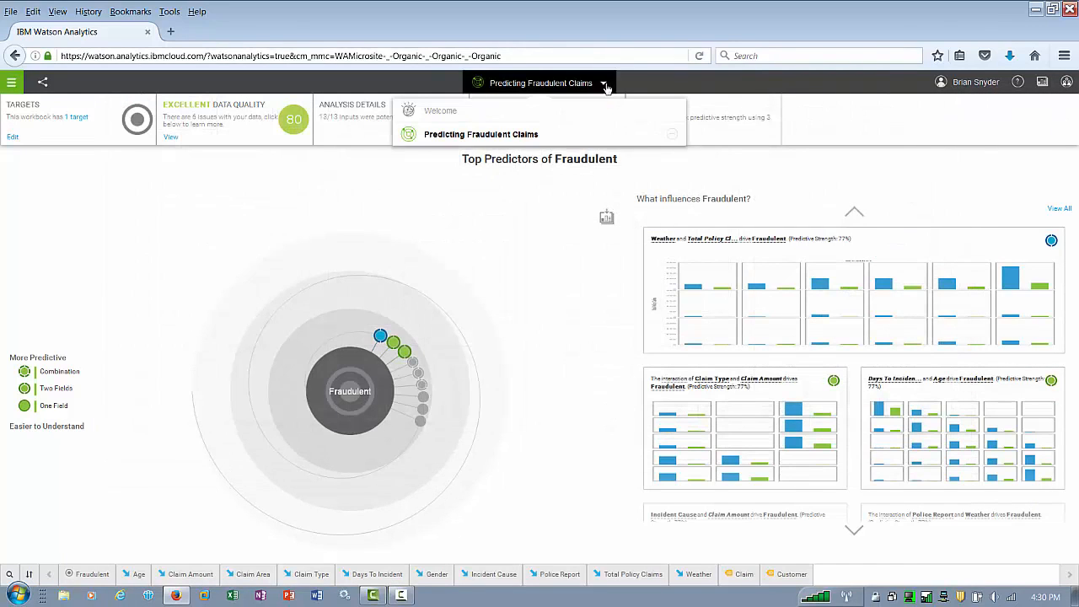
{"action": "left_click", "coordinate": [672, 135]}
{"action": "left_click", "coordinate": [23, 337]}
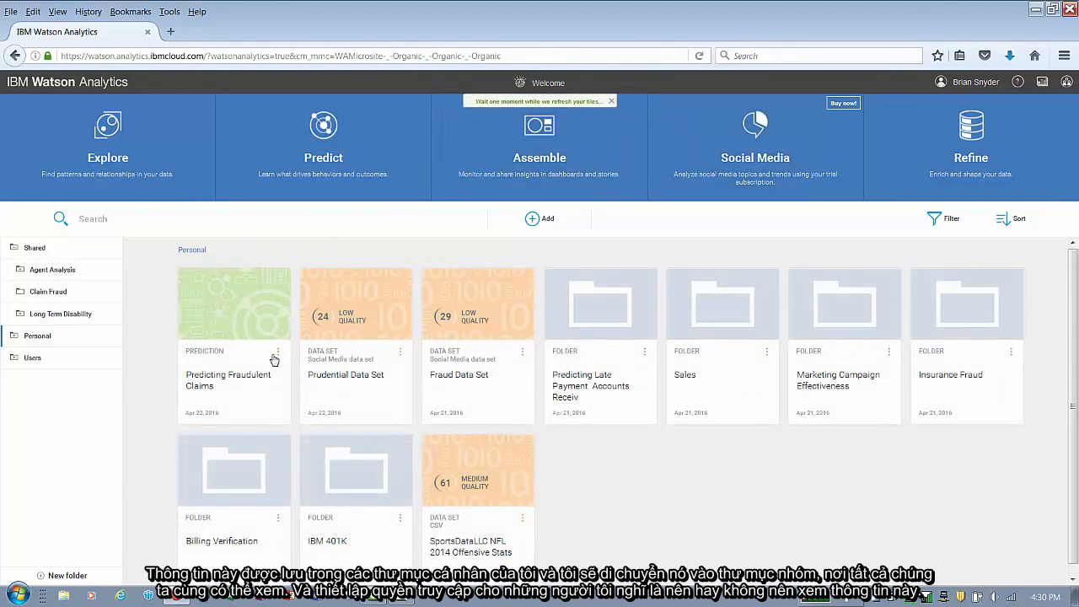
- Move the Predicting Fraudulent Claims prediction into the shared Claim Fraud folder, keeping inherited permissions, and open that folder
{"action": "left_click", "coordinate": [278, 353]}
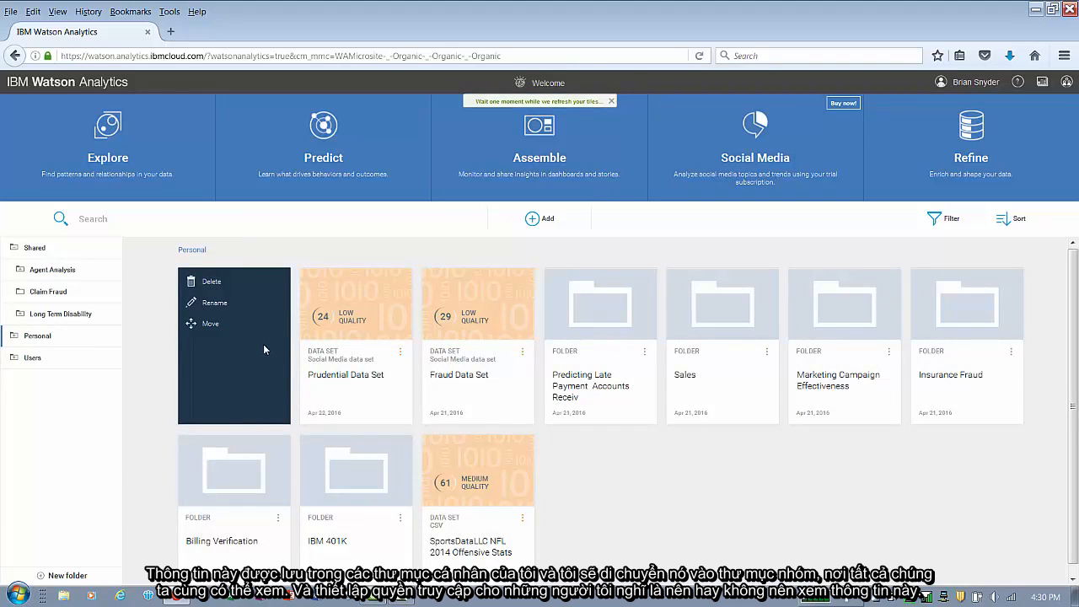
{"action": "left_click", "coordinate": [211, 324]}
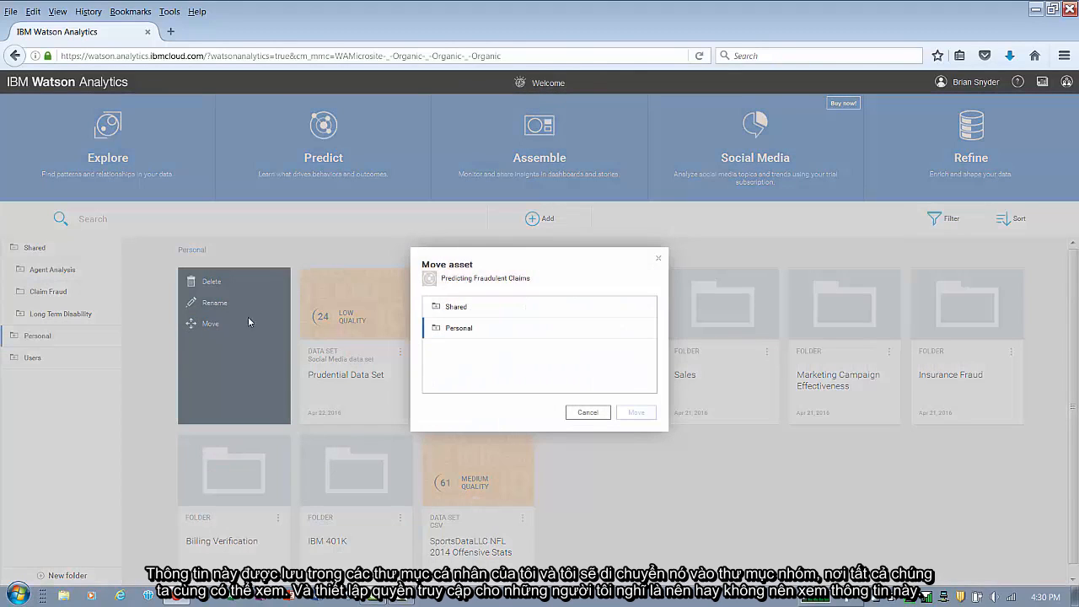
{"action": "left_click", "coordinate": [436, 306]}
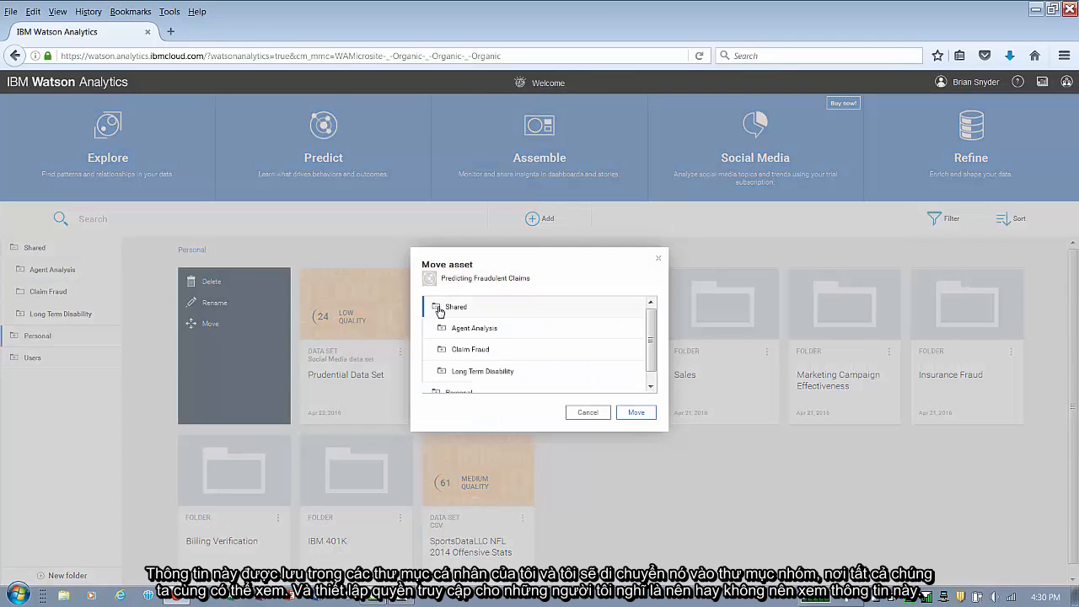
{"action": "left_click", "coordinate": [459, 349]}
{"action": "left_click", "coordinate": [635, 412]}
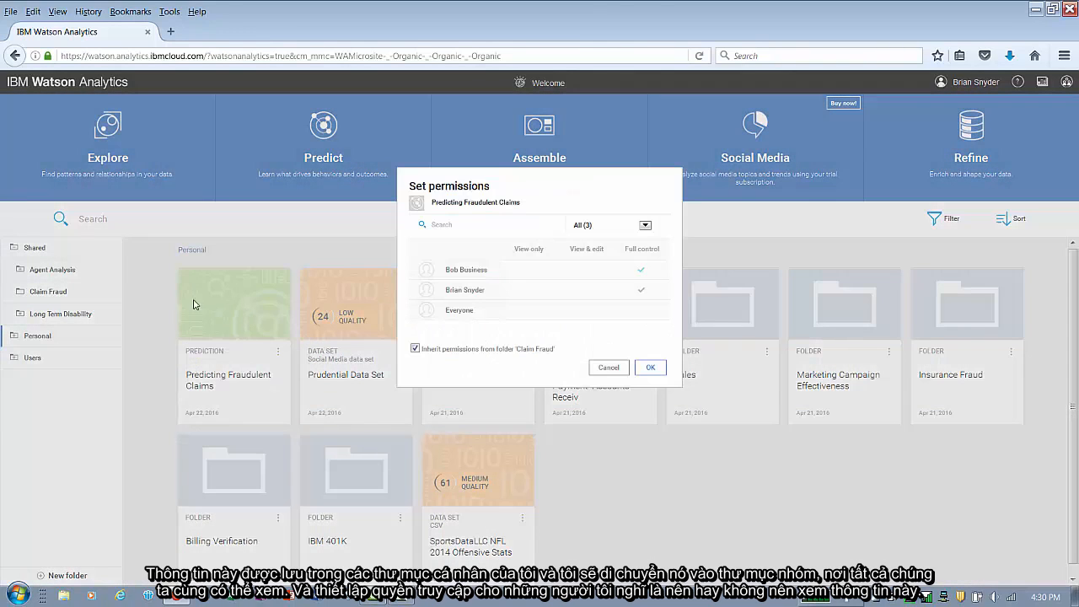
{"action": "left_click", "coordinate": [651, 369]}
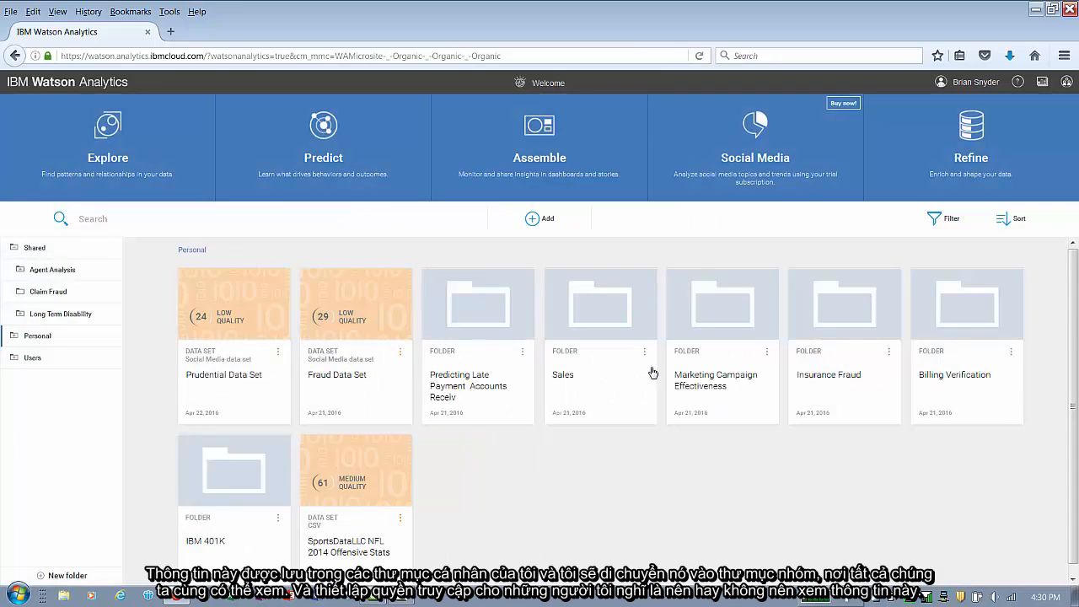
{"action": "left_click", "coordinate": [65, 292]}
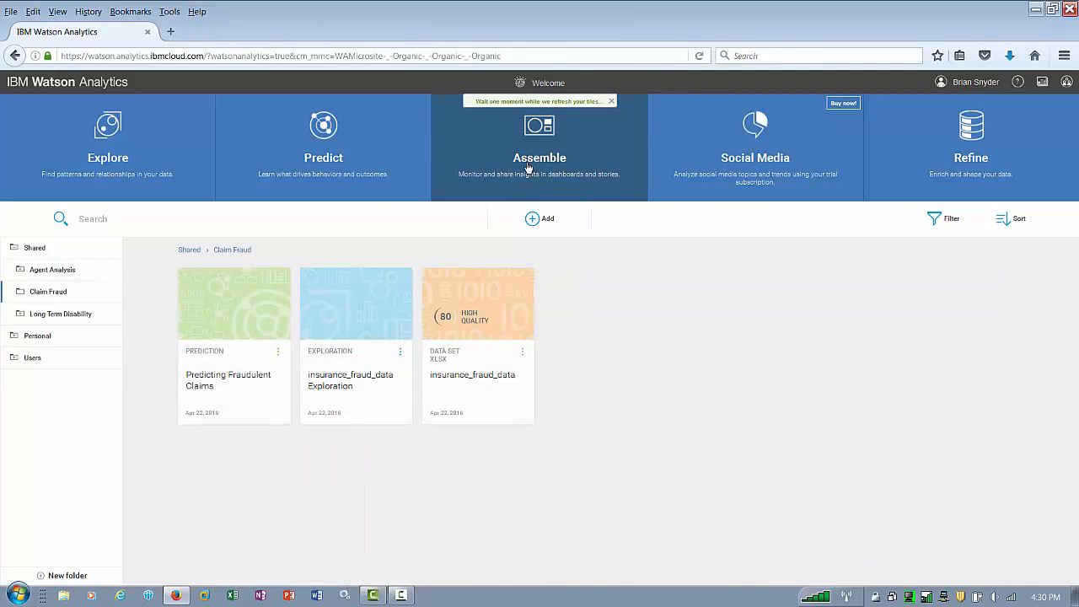
- Create a new social media project named Insurance Company
{"action": "type", "text": "surance Co"}
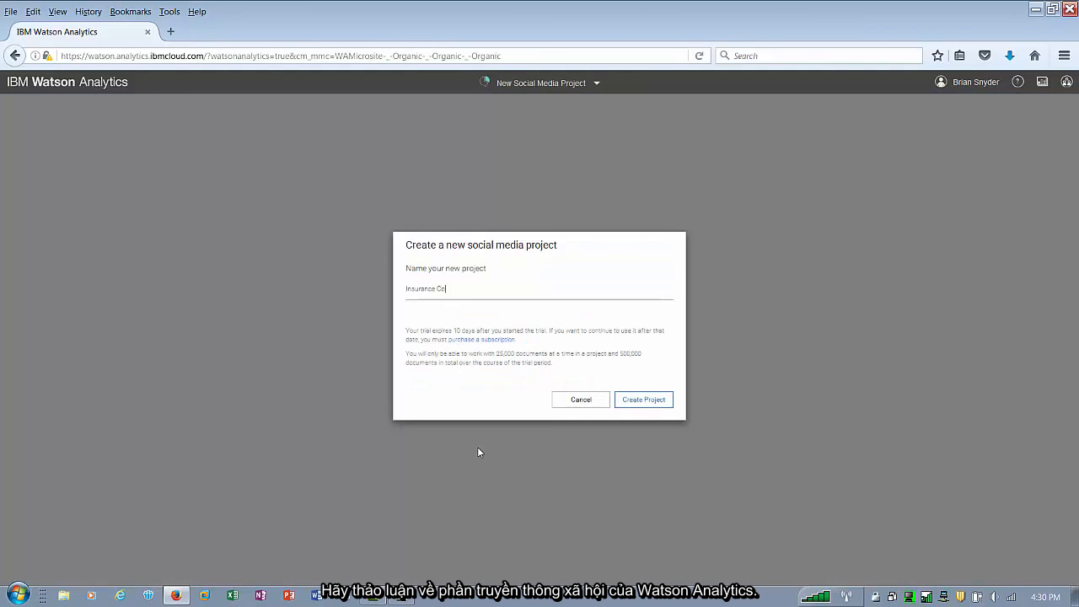
{"action": "type", "text": "mpany"}
{"action": "left_click", "coordinate": [638, 405]}
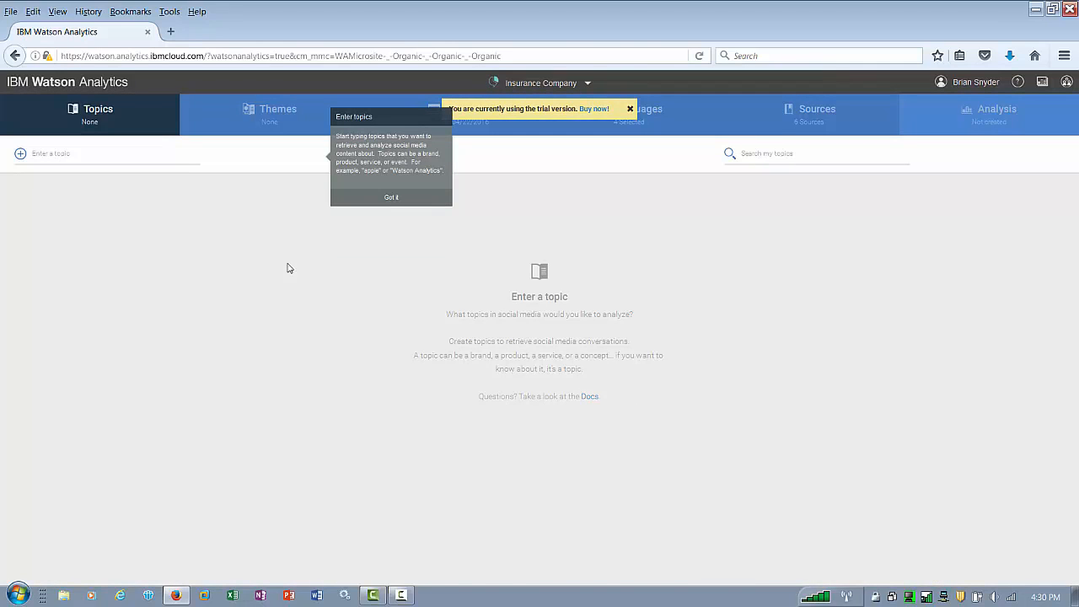
- Add Fraud as a topic for the social media project
{"action": "left_click", "coordinate": [19, 158]}
{"action": "type", "text": "Fraud"}
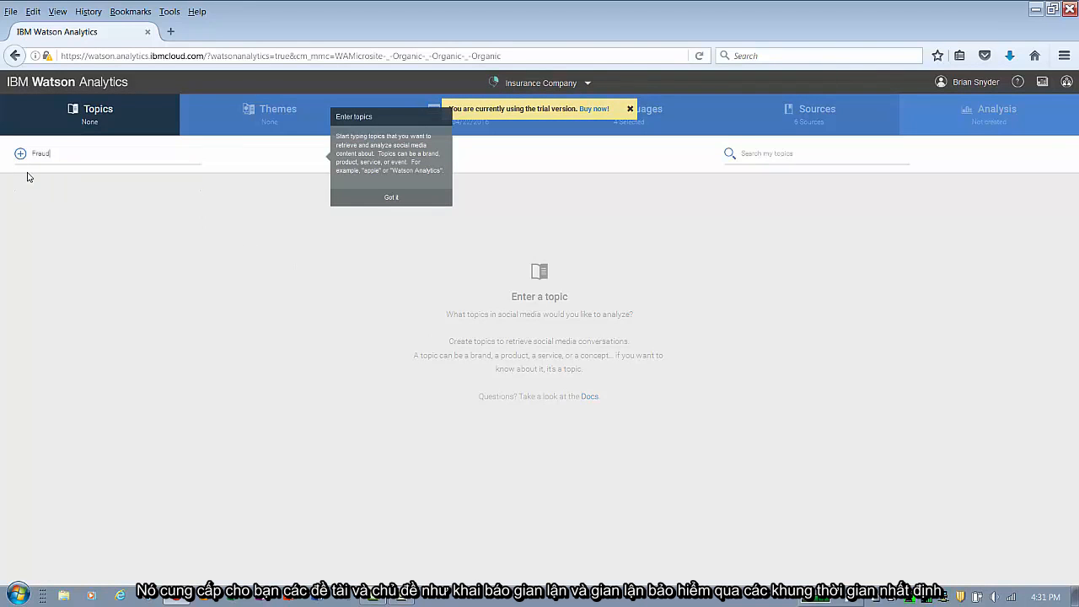
{"action": "key", "text": "Return"}
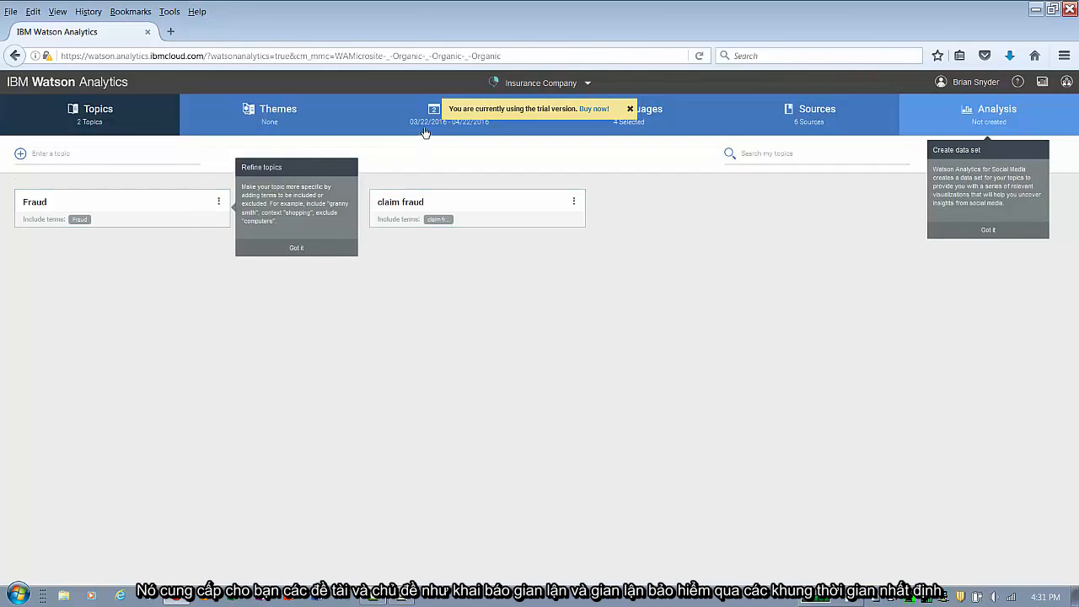
- Review the project's date range and restrict its languages to English only by deselecting French, German and Spanish
{"action": "left_click", "coordinate": [281, 123]}
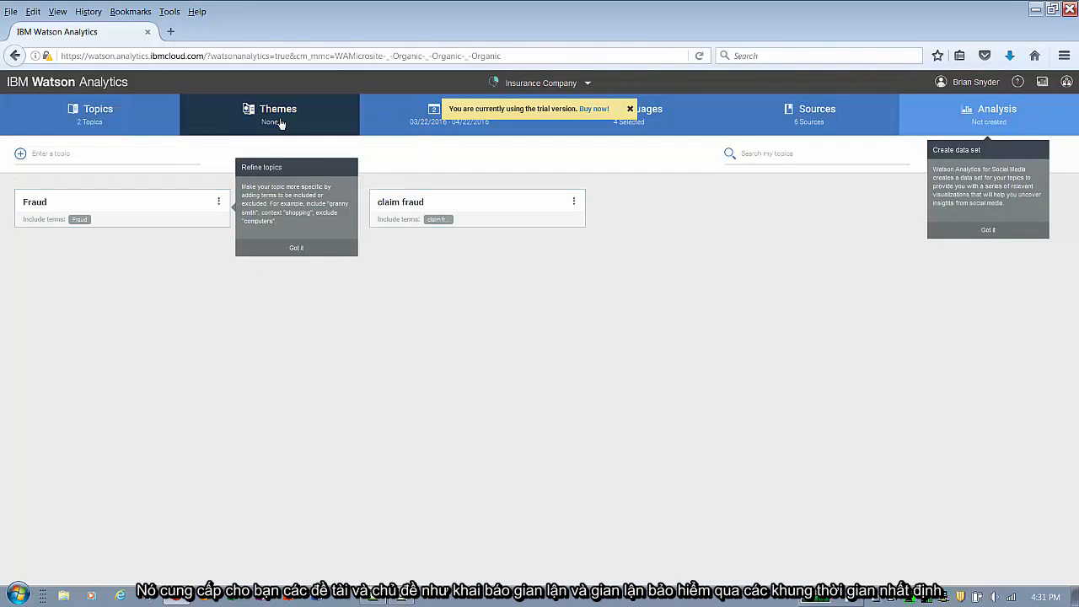
{"action": "left_click", "coordinate": [432, 120]}
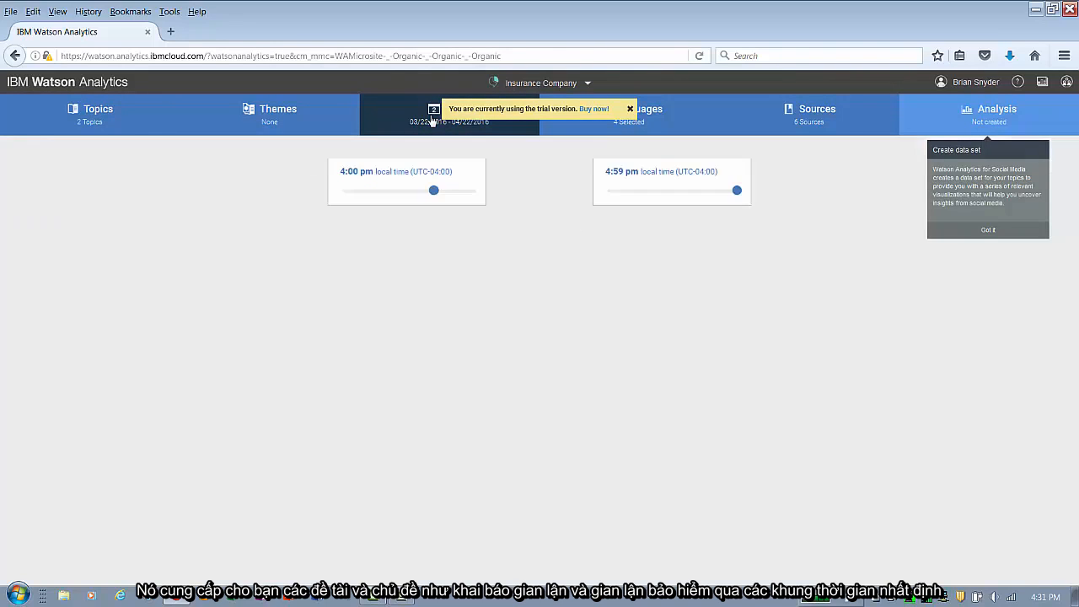
{"action": "left_click", "coordinate": [629, 108]}
{"action": "left_click", "coordinate": [630, 112]}
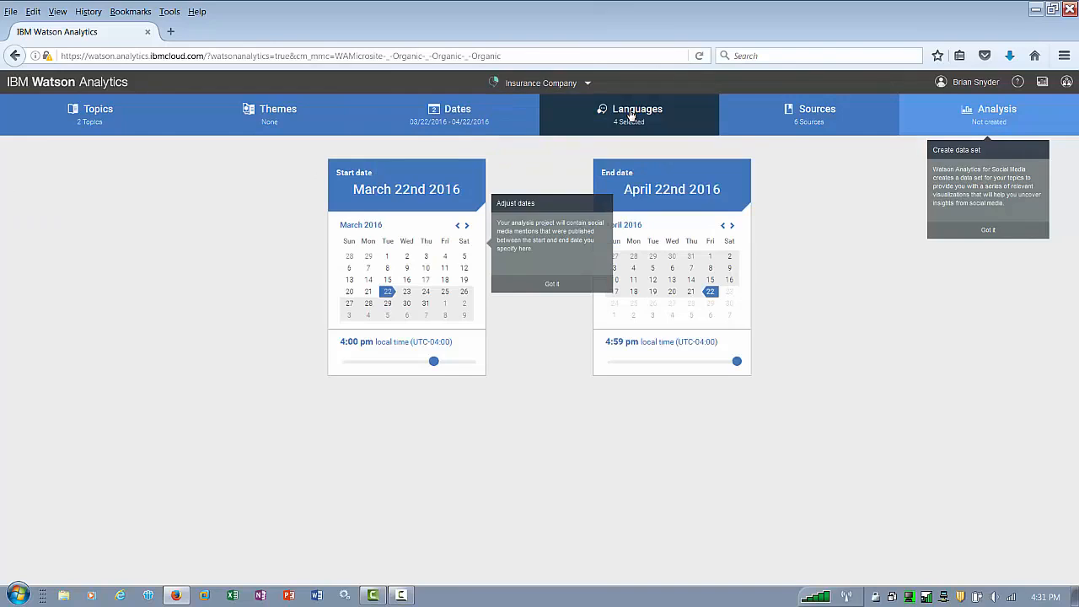
{"action": "left_click", "coordinate": [504, 226]}
{"action": "left_click", "coordinate": [580, 232]}
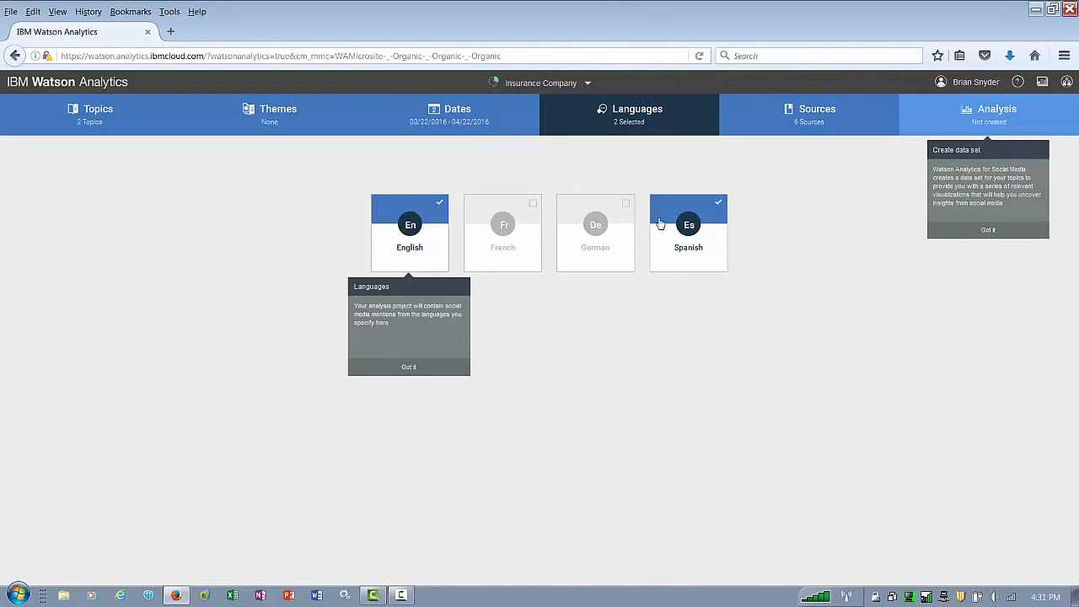
{"action": "left_click", "coordinate": [670, 225]}
- Review the selected sources and open the Analysis page, dismissing the tips
{"action": "left_click", "coordinate": [776, 128]}
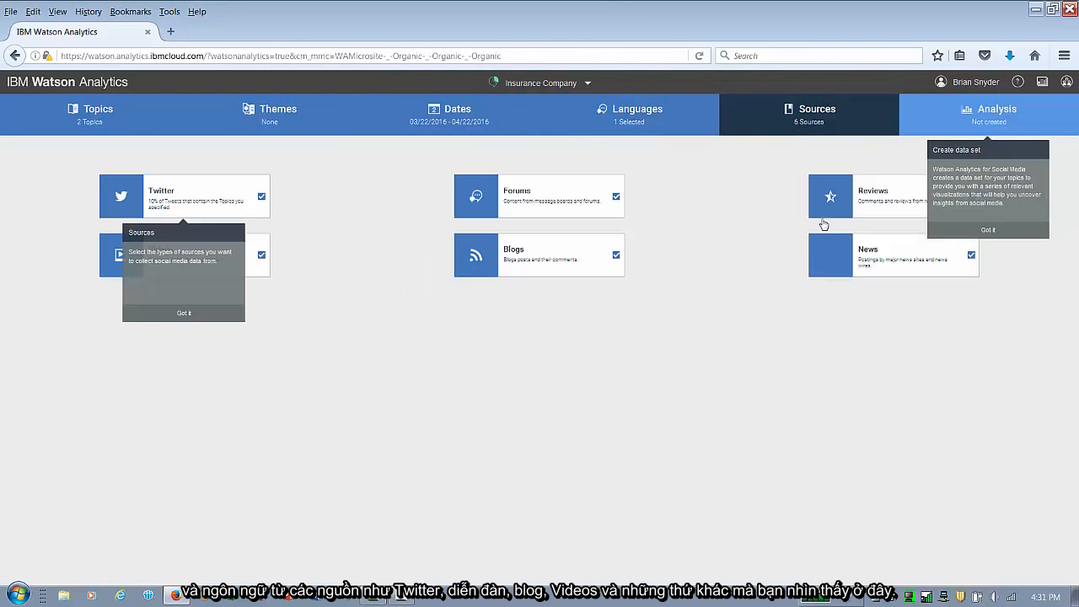
{"action": "left_click", "coordinate": [185, 313]}
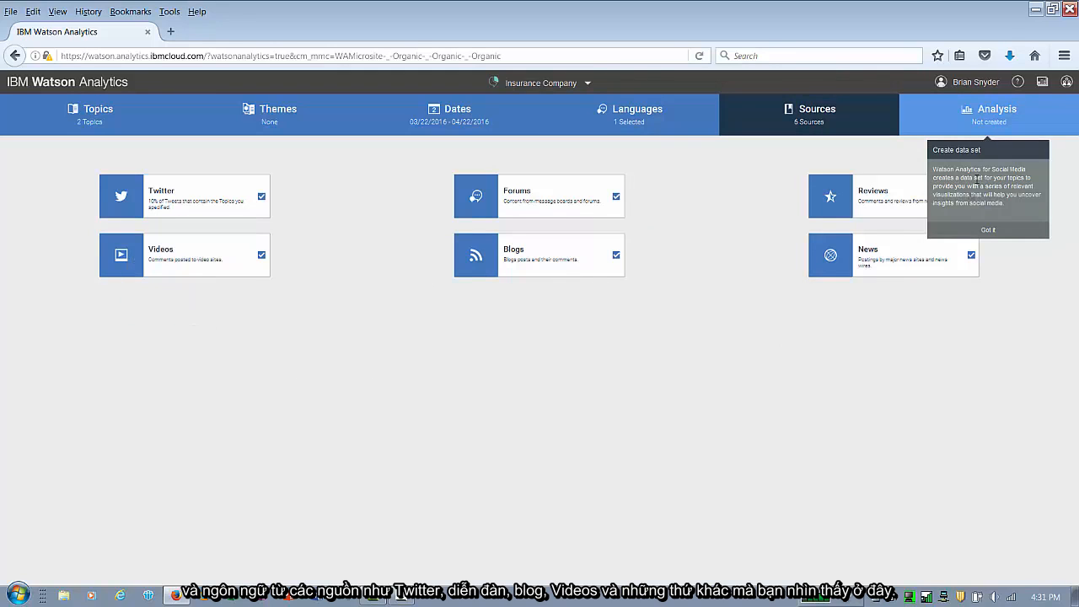
{"action": "left_click", "coordinate": [990, 232]}
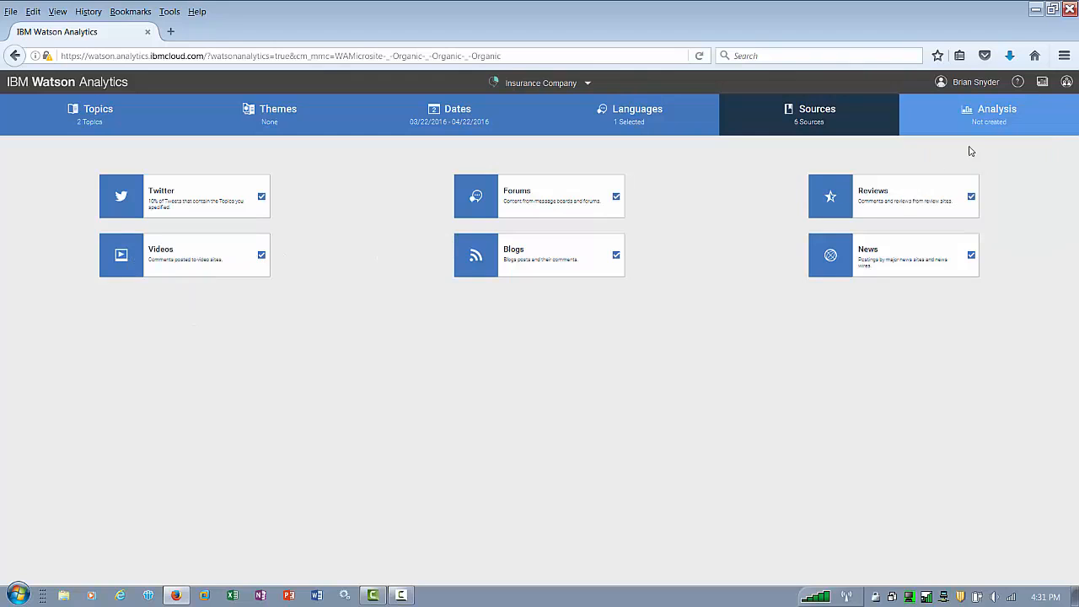
{"action": "left_click", "coordinate": [988, 123]}
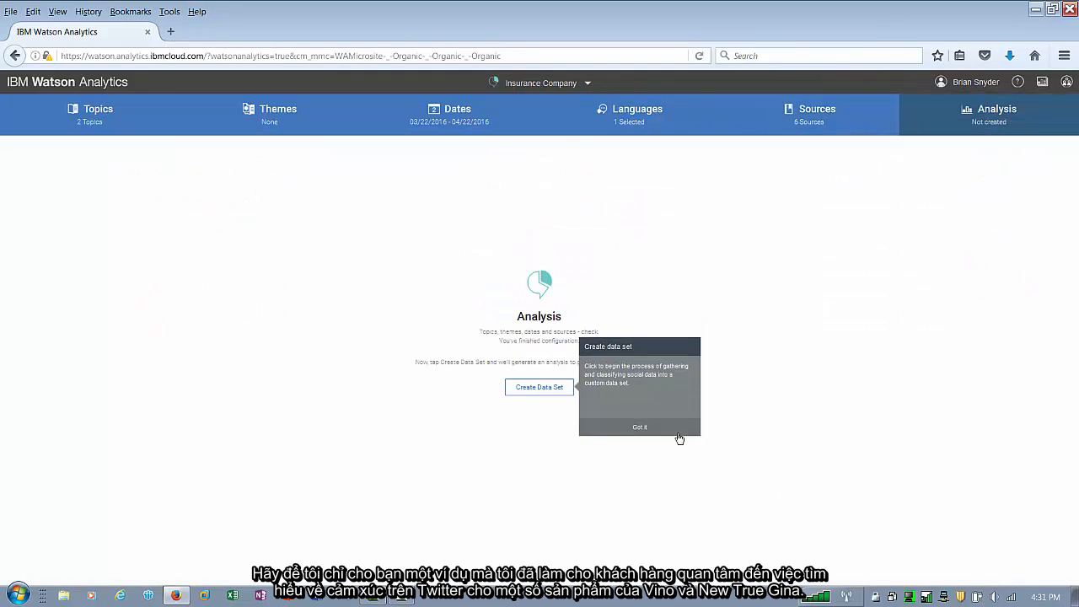
{"action": "left_click", "coordinate": [640, 427]}
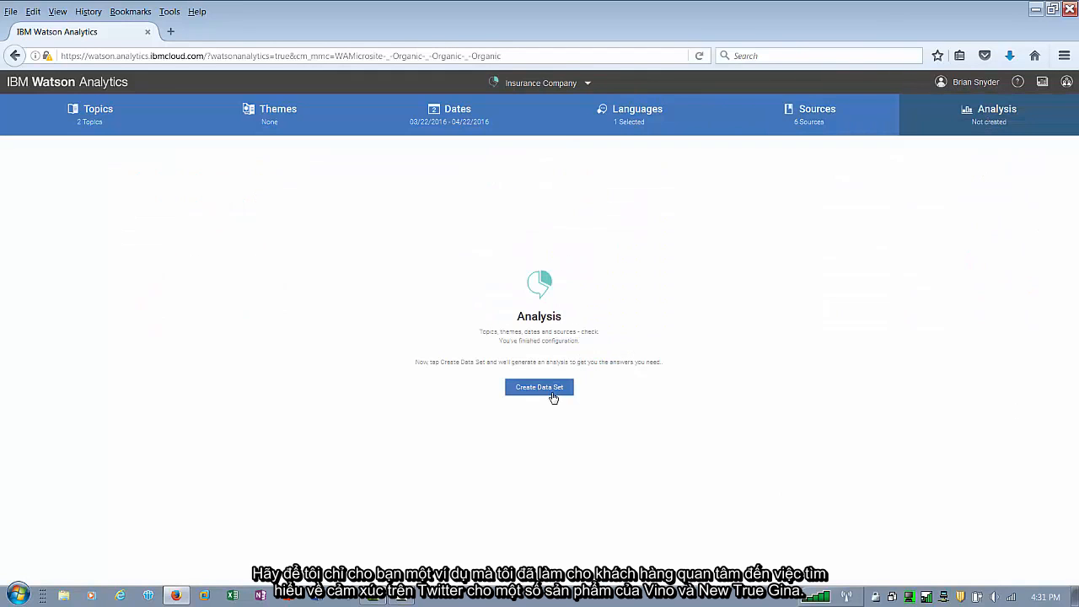
- Open the #AVEENO #NUETROGENA Exploration in the Personal Marketing Campaign Effectiveness folder and browse its data table
{"action": "left_click", "coordinate": [575, 86]}
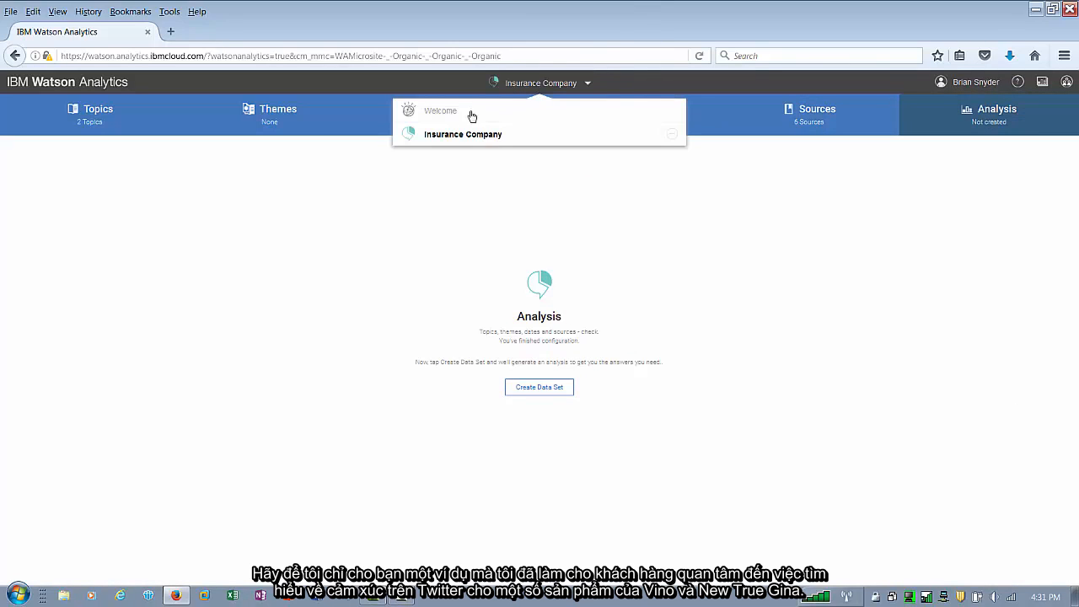
{"action": "left_click", "coordinate": [440, 115]}
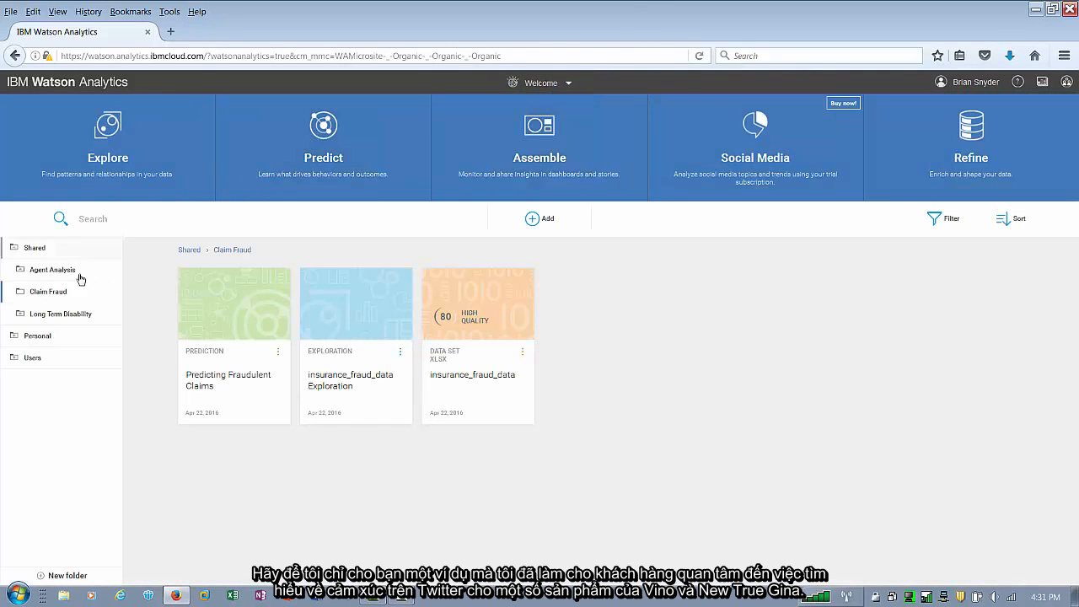
{"action": "left_click", "coordinate": [15, 340]}
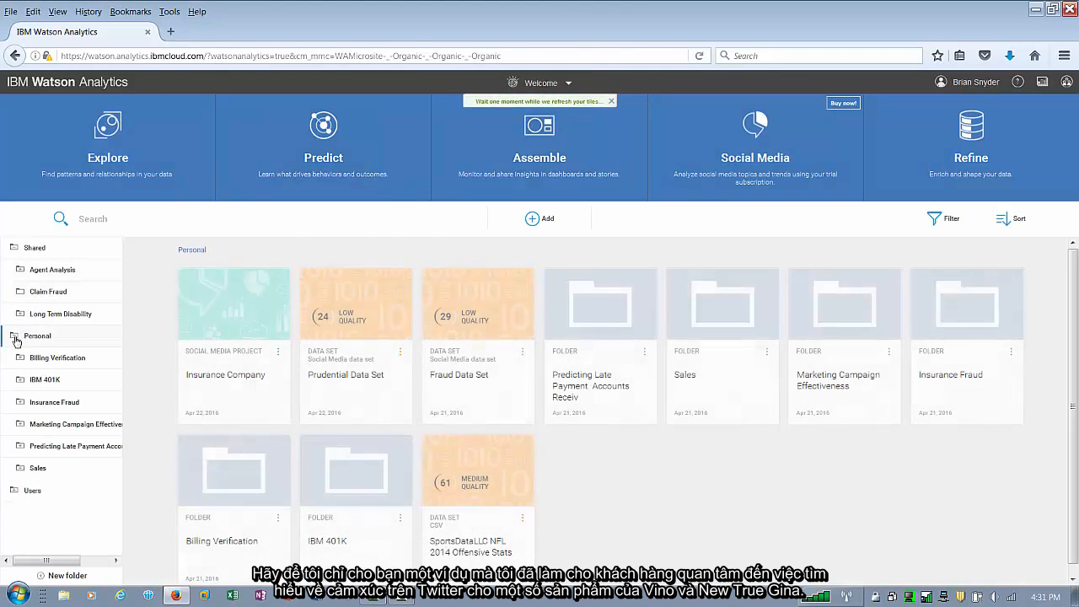
{"action": "left_click", "coordinate": [48, 423]}
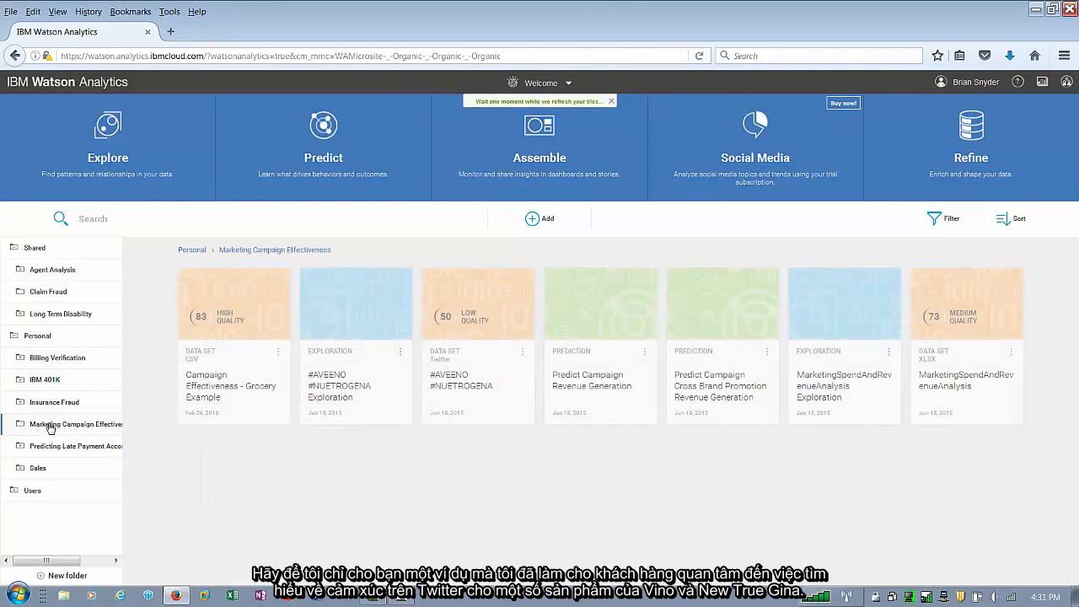
{"action": "left_click", "coordinate": [359, 316]}
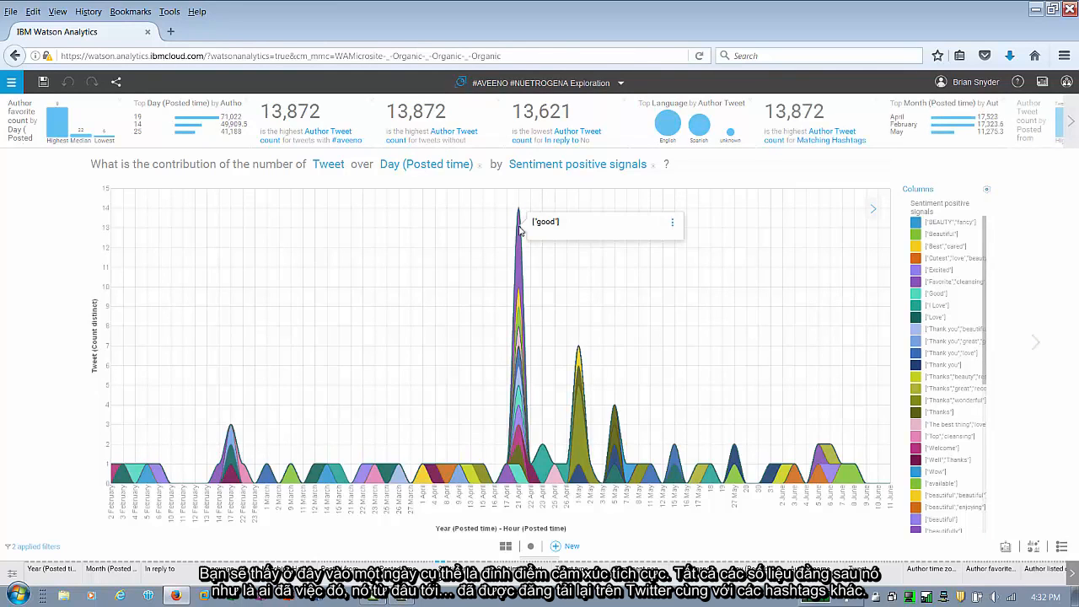
{"action": "left_click", "coordinate": [173, 569]}
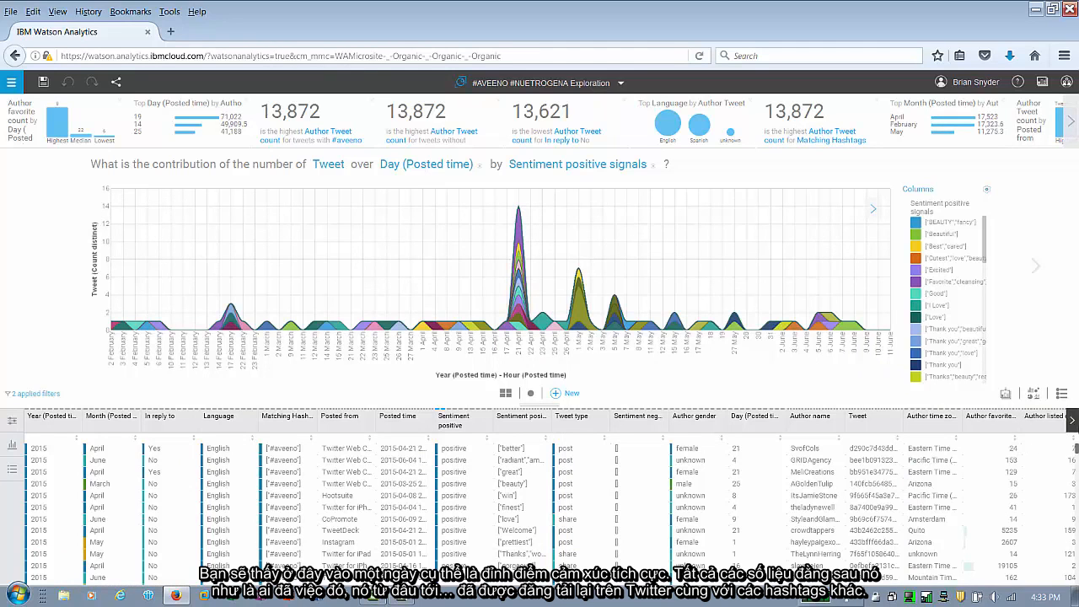
{"action": "left_click", "coordinate": [1072, 423]}
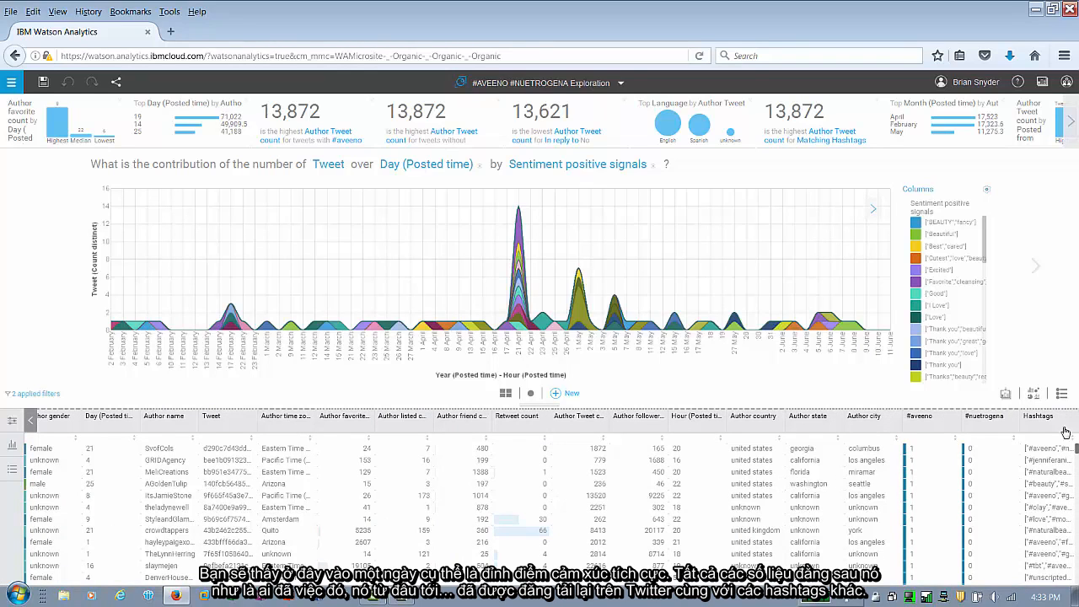
- Close the exploration without saving changes and return to the shared Claim Fraud folder
{"action": "left_click", "coordinate": [621, 83]}
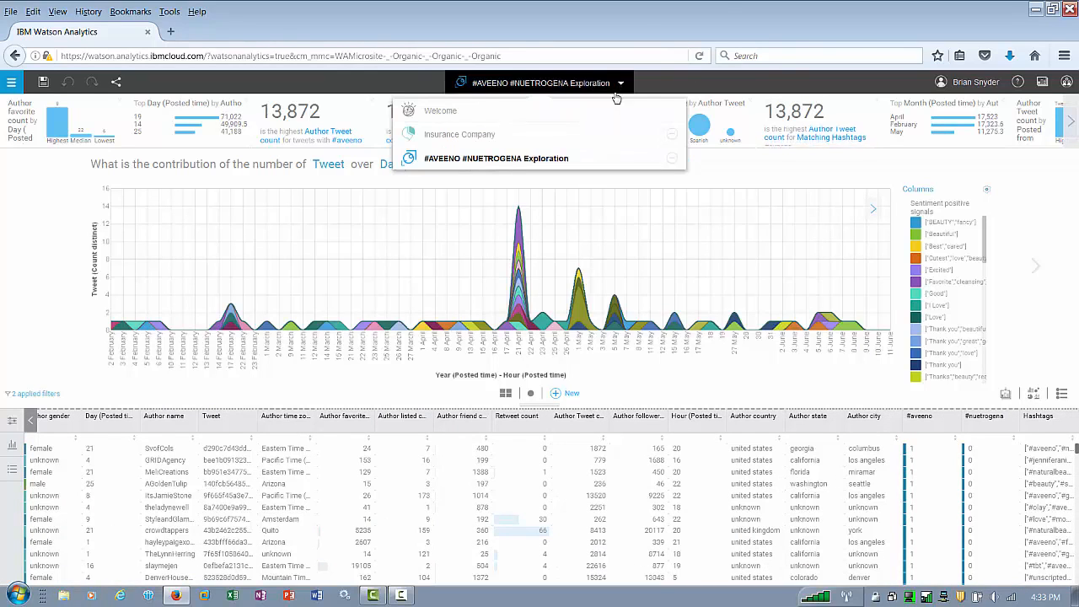
{"action": "left_click", "coordinate": [675, 160]}
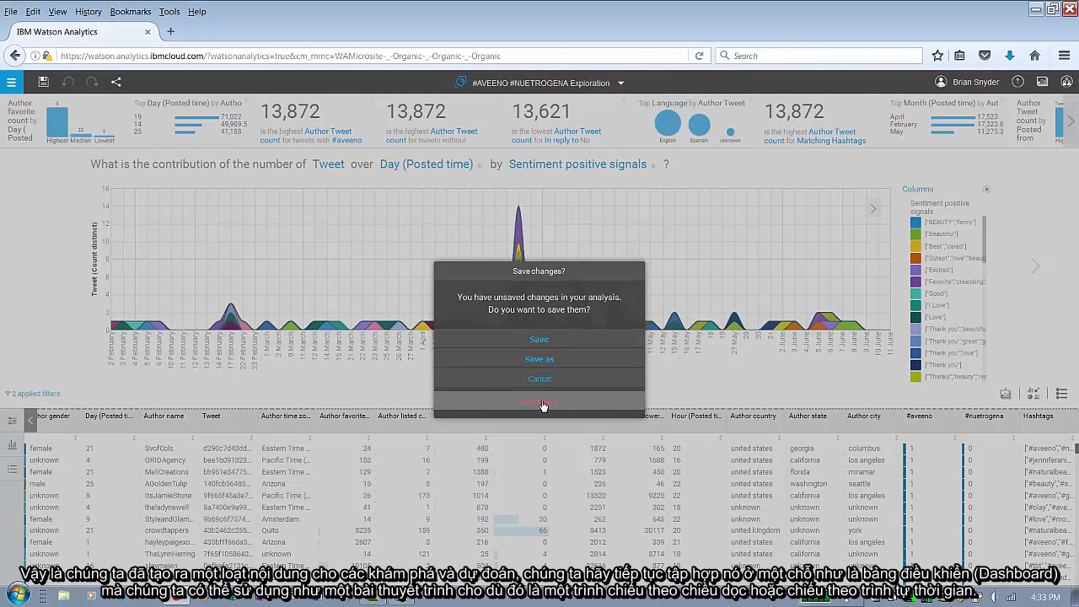
{"action": "left_click", "coordinate": [542, 404]}
{"action": "left_click", "coordinate": [59, 293]}
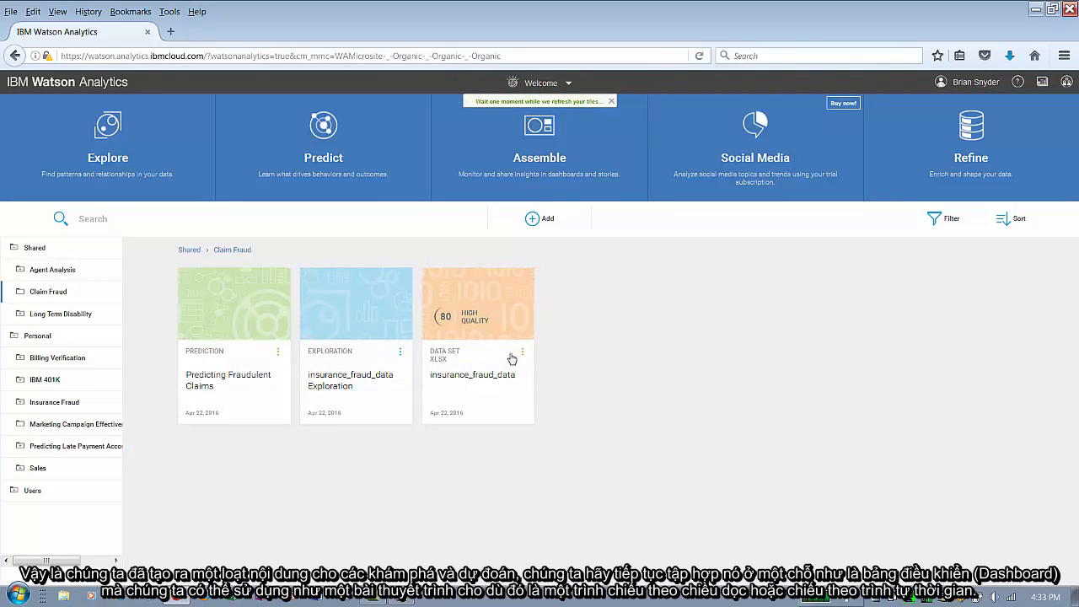
- Create an Assemble view from insurance_fraud_data using the Tabbed dashboard with the Freeform layout
{"action": "left_click", "coordinate": [494, 375]}
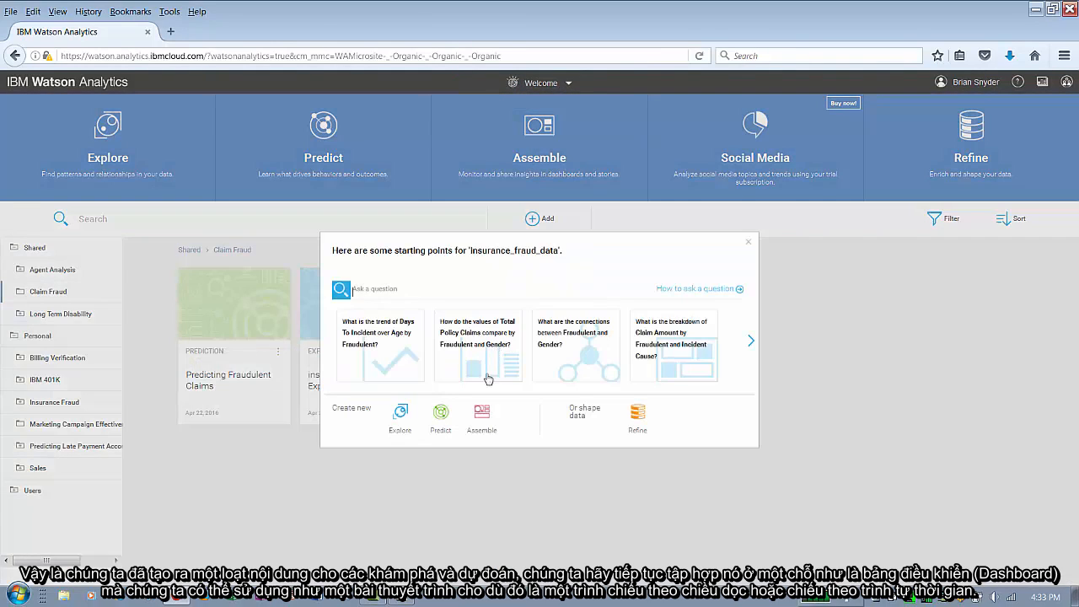
{"action": "left_click", "coordinate": [482, 418]}
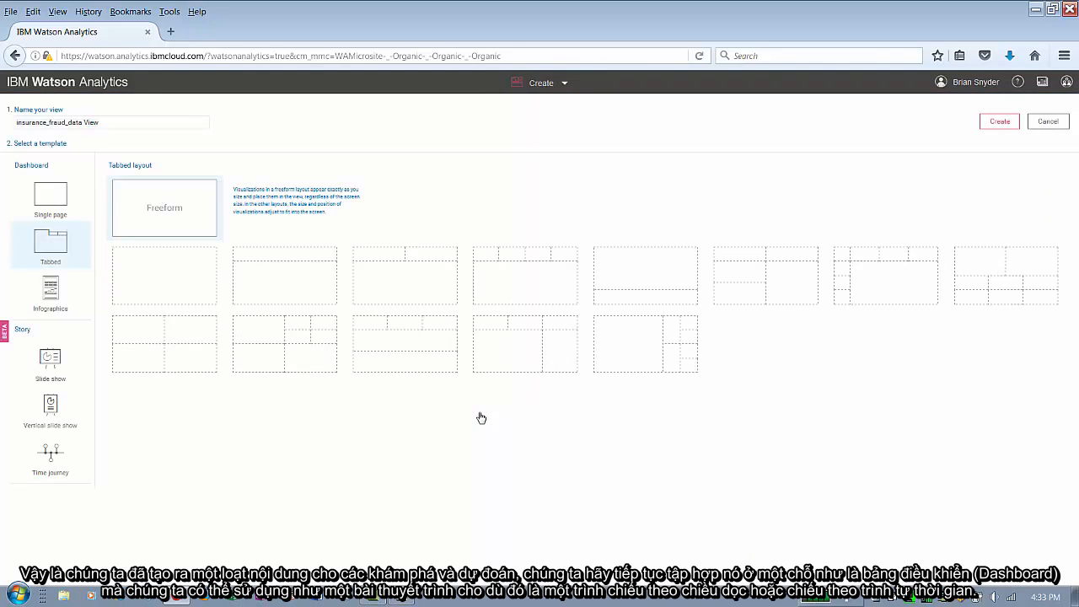
{"action": "left_click", "coordinate": [49, 361]}
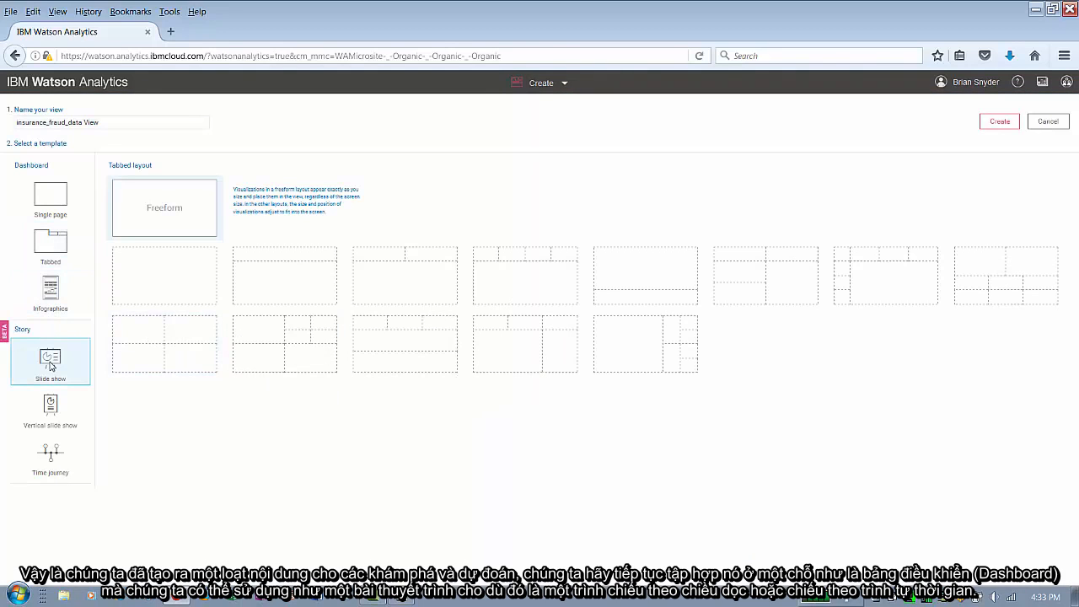
{"action": "left_click", "coordinate": [51, 409]}
{"action": "left_click", "coordinate": [56, 452]}
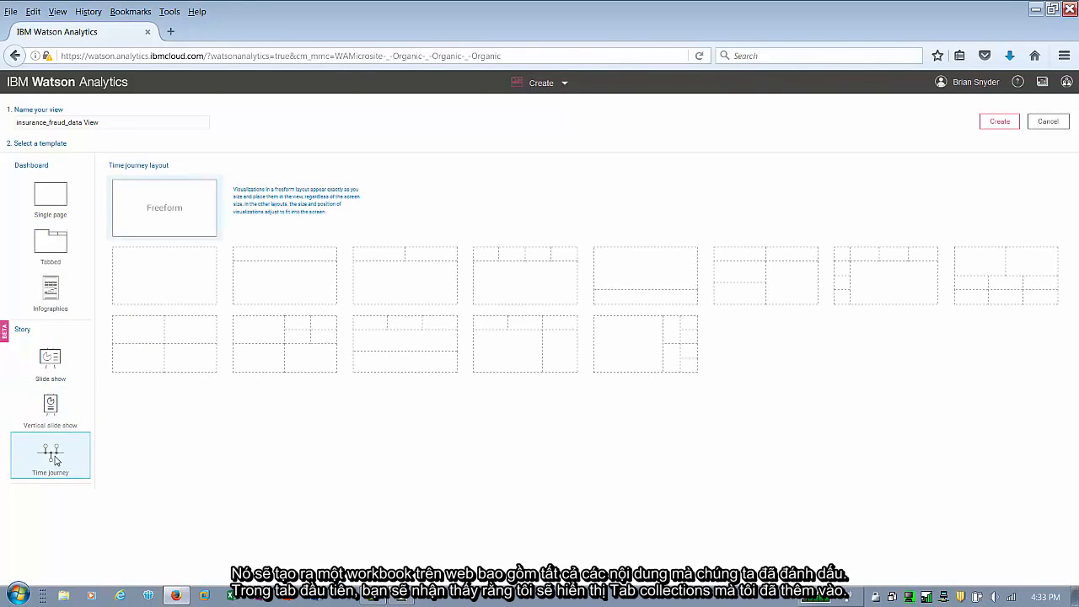
{"action": "left_click", "coordinate": [49, 246]}
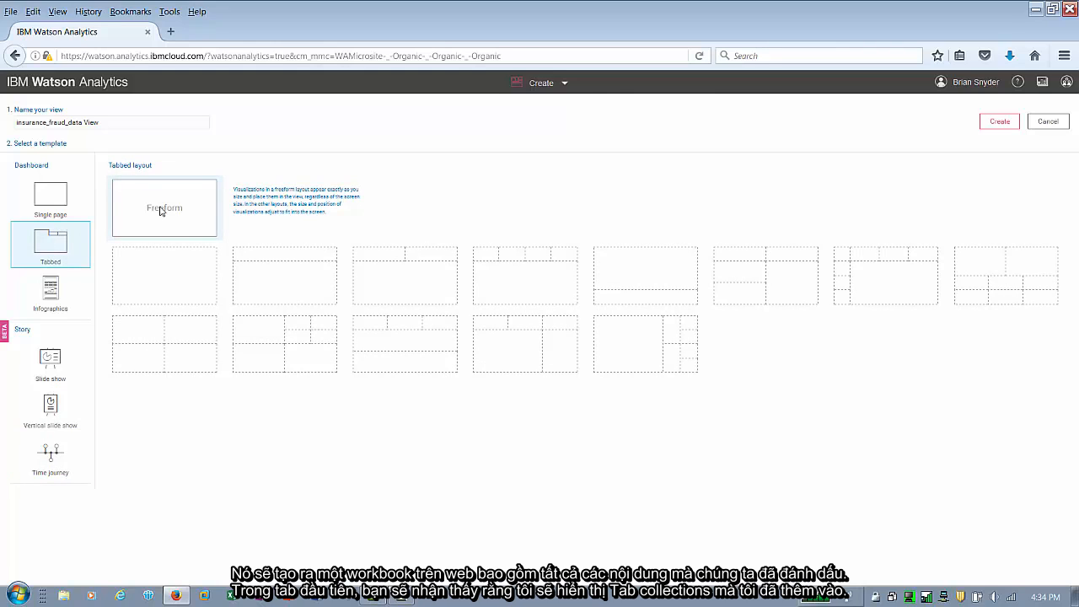
{"action": "double_click", "coordinate": [175, 277]}
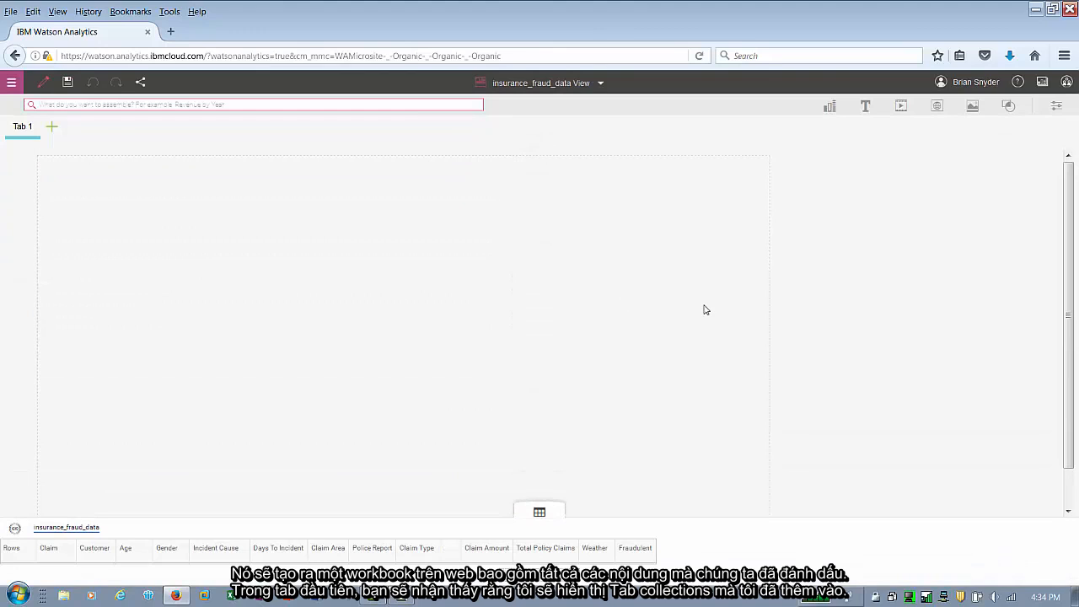
- Place the word cloud visualization from the collection onto Tab 1 and open its data table
{"action": "left_click", "coordinate": [1043, 85]}
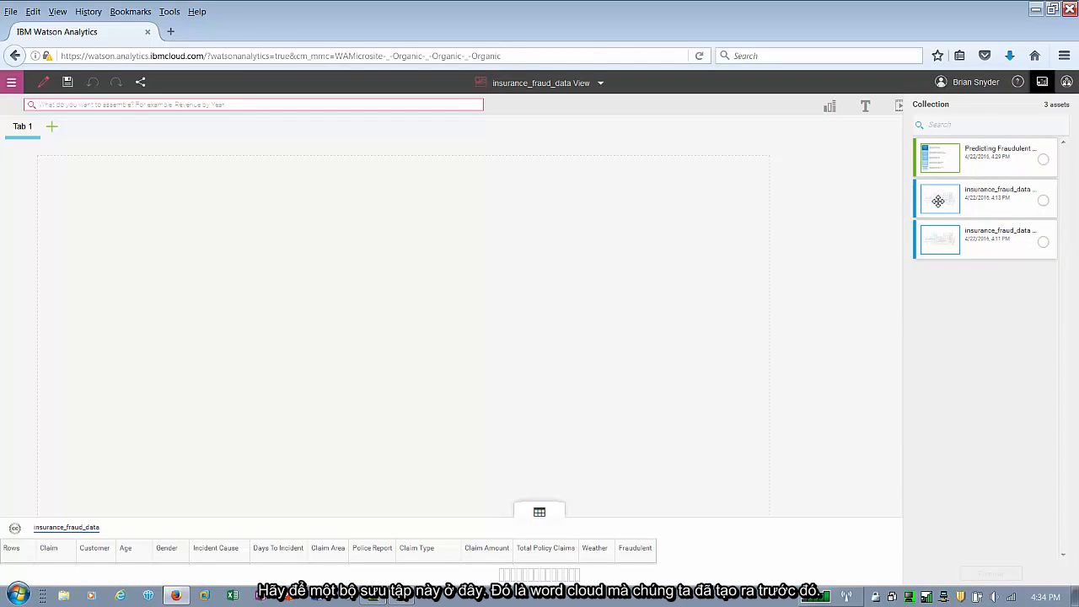
{"action": "left_click_drag", "start_coordinate": [939, 240], "coordinate": [404, 358]}
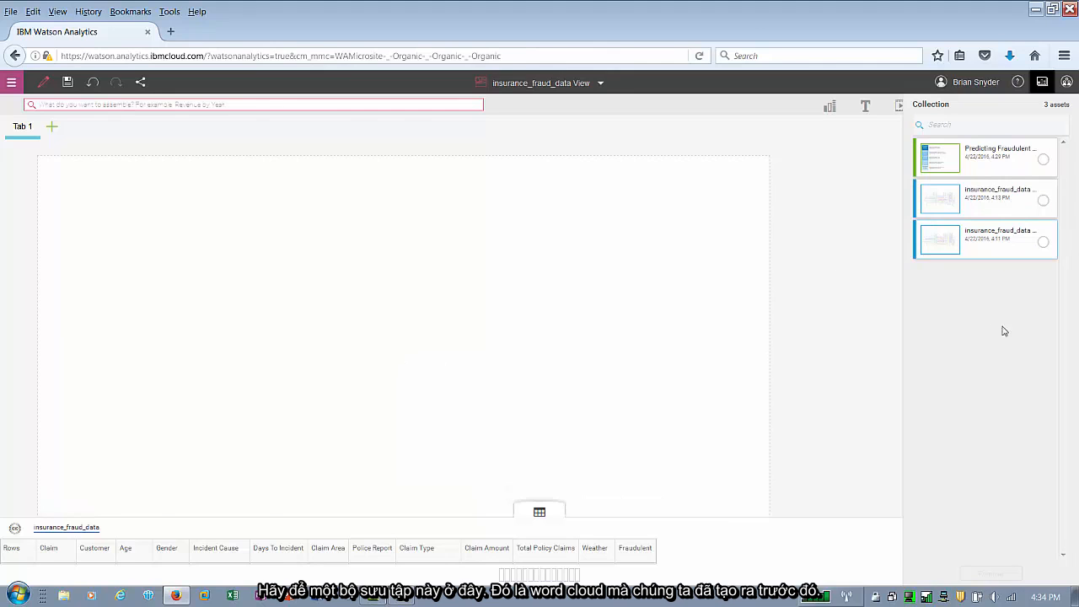
{"action": "left_click", "coordinate": [540, 511]}
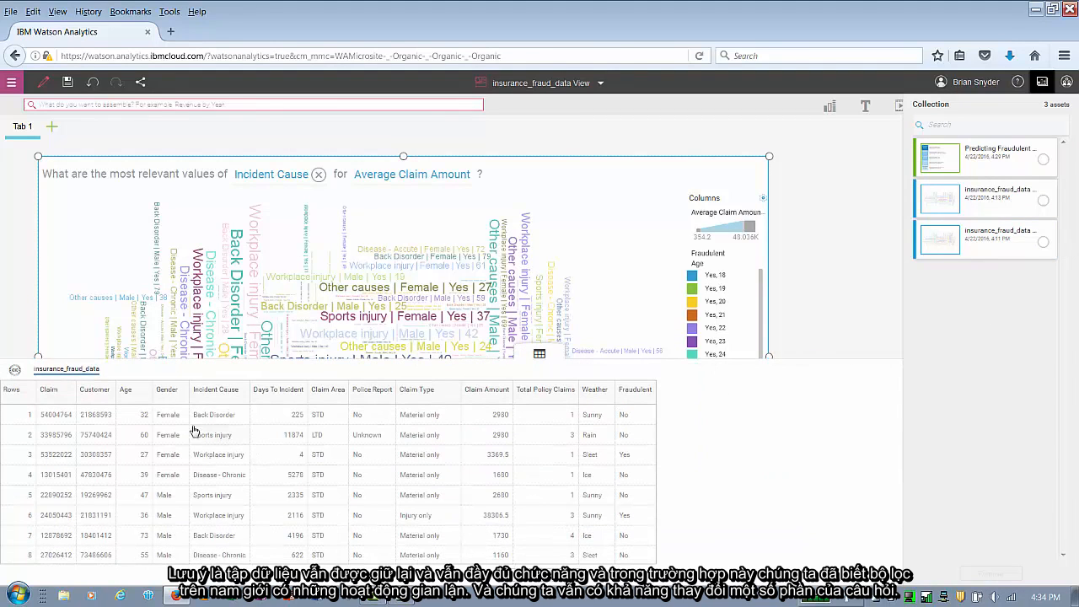
- Filter the word cloud's data by Gender to show only Male, then close the data table
{"action": "left_click", "coordinate": [172, 400]}
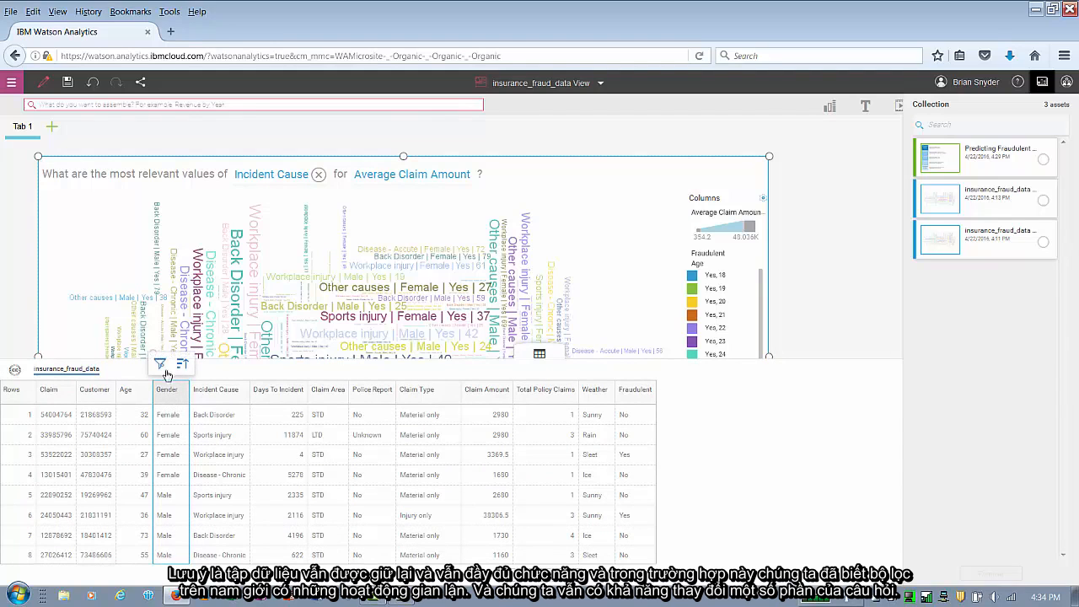
{"action": "left_click", "coordinate": [163, 367]}
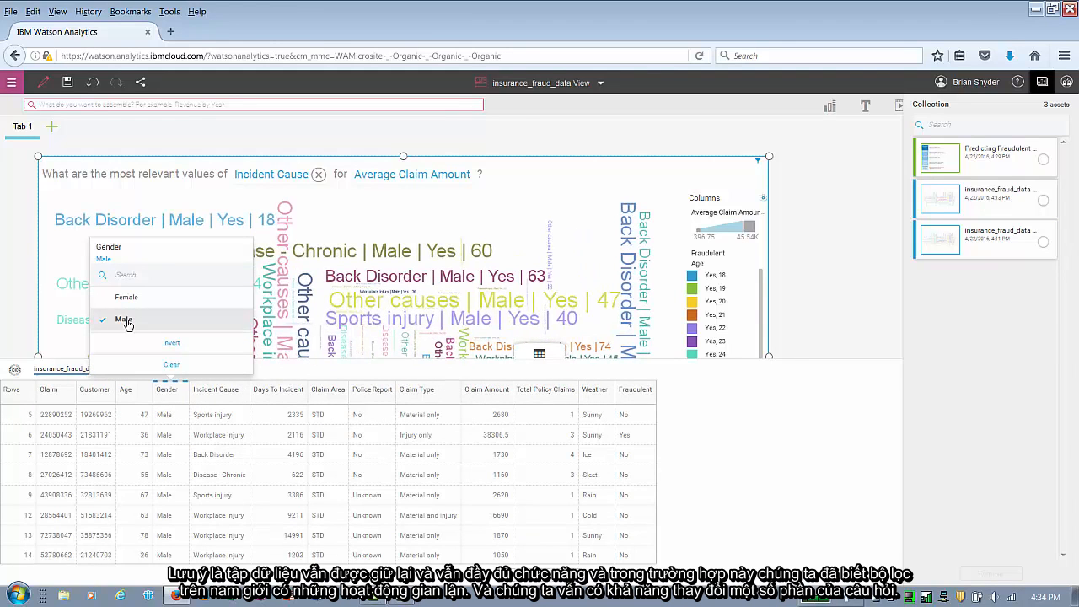
{"action": "left_click", "coordinate": [842, 260]}
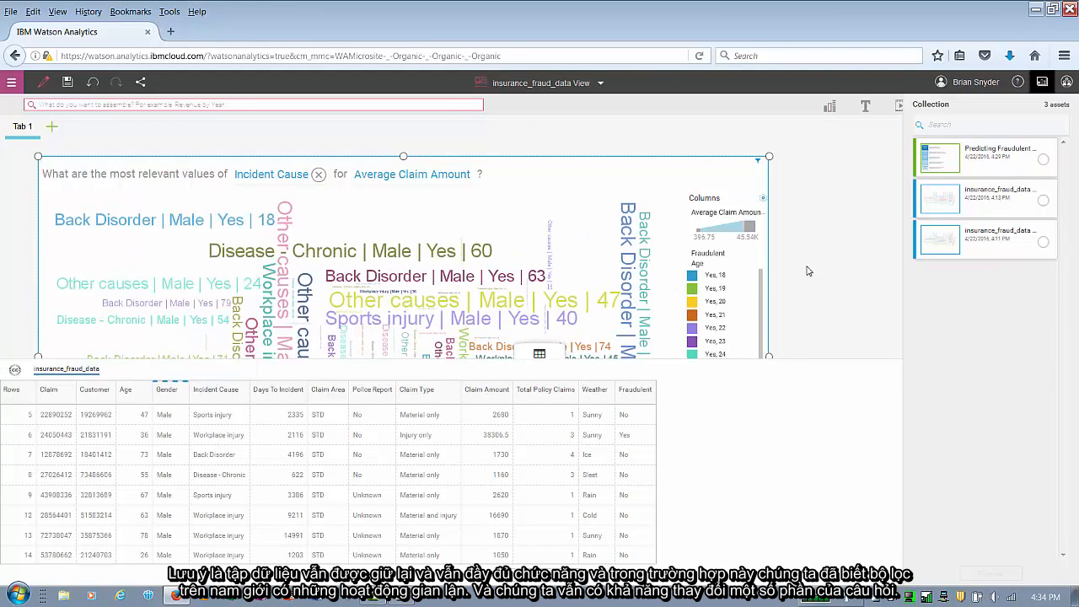
{"action": "left_click", "coordinate": [529, 353]}
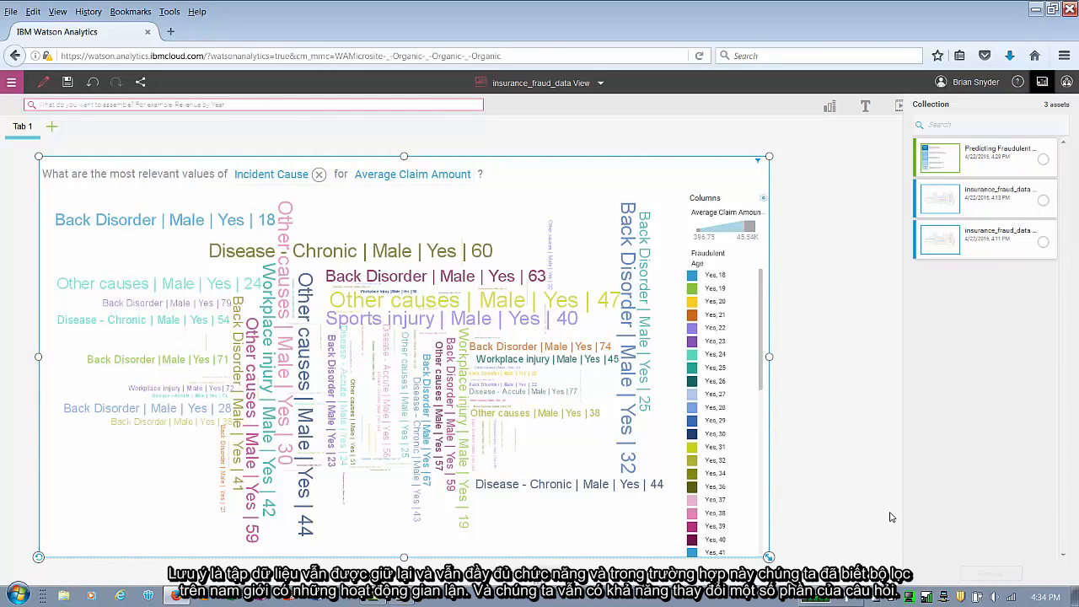
- Add a second tab with a single-panel layout and place the fraudulent claims prediction asset on it
{"action": "left_click", "coordinate": [54, 131]}
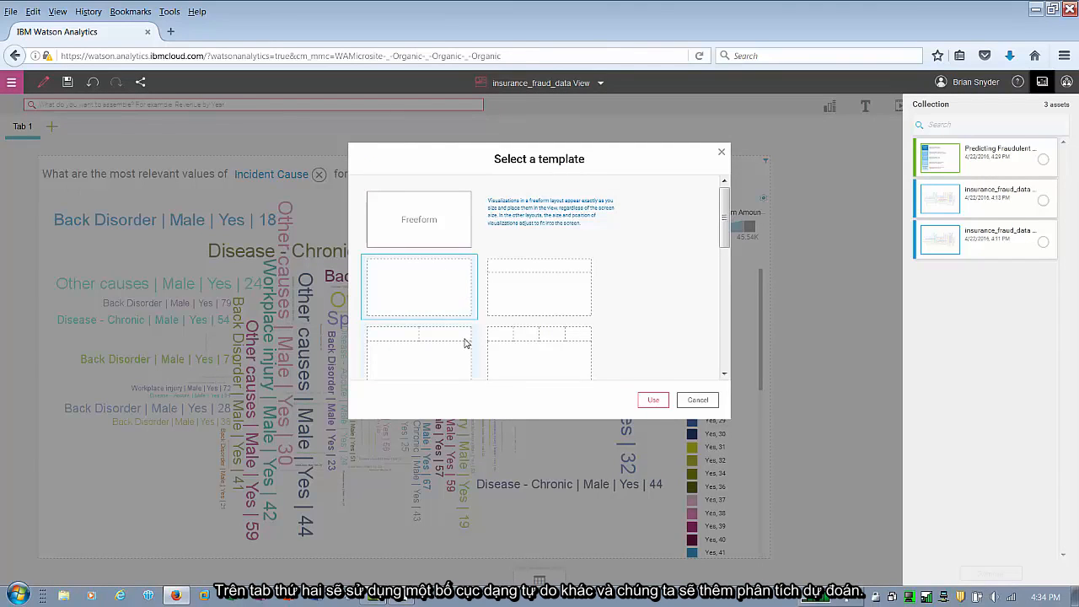
{"action": "double_click", "coordinate": [449, 299]}
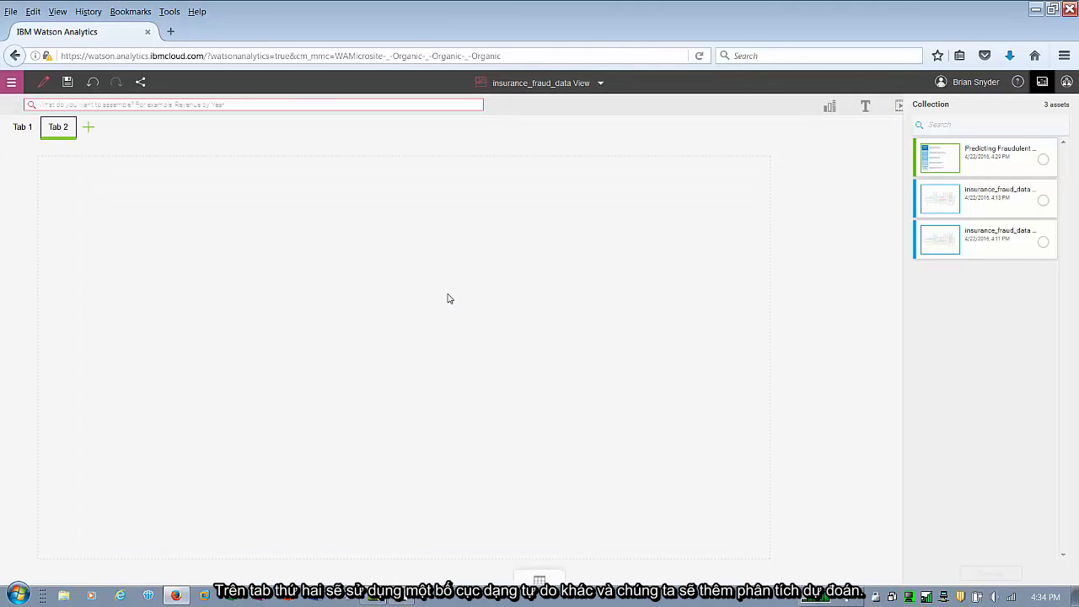
{"action": "left_click_drag", "start_coordinate": [933, 160], "coordinate": [400, 361]}
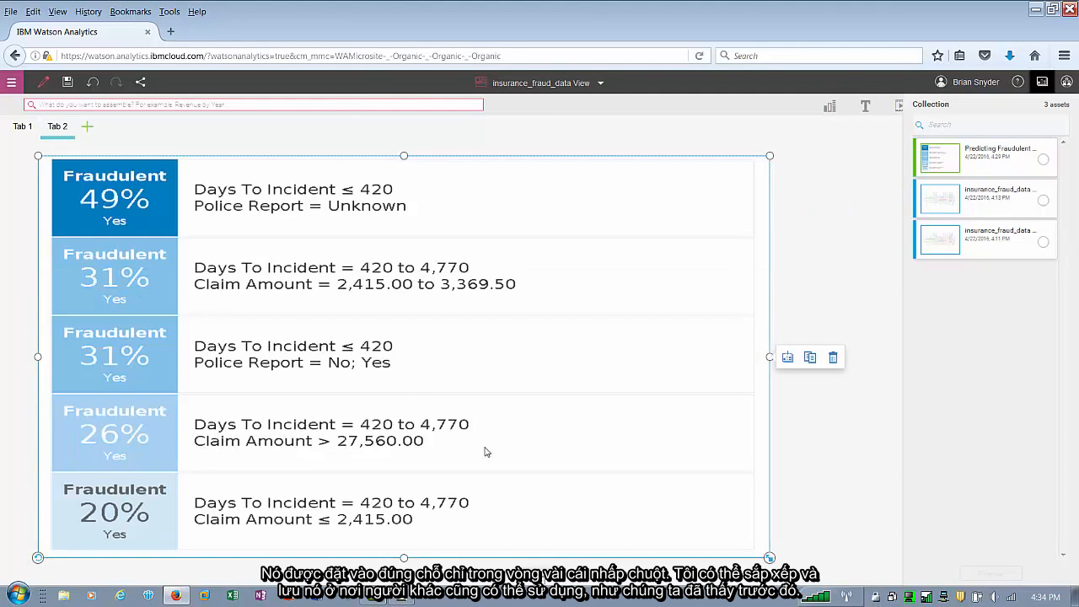
- Save the view as Predictive Claims Dashboard in the shared Claim Fraud folder
{"action": "left_click", "coordinate": [68, 83]}
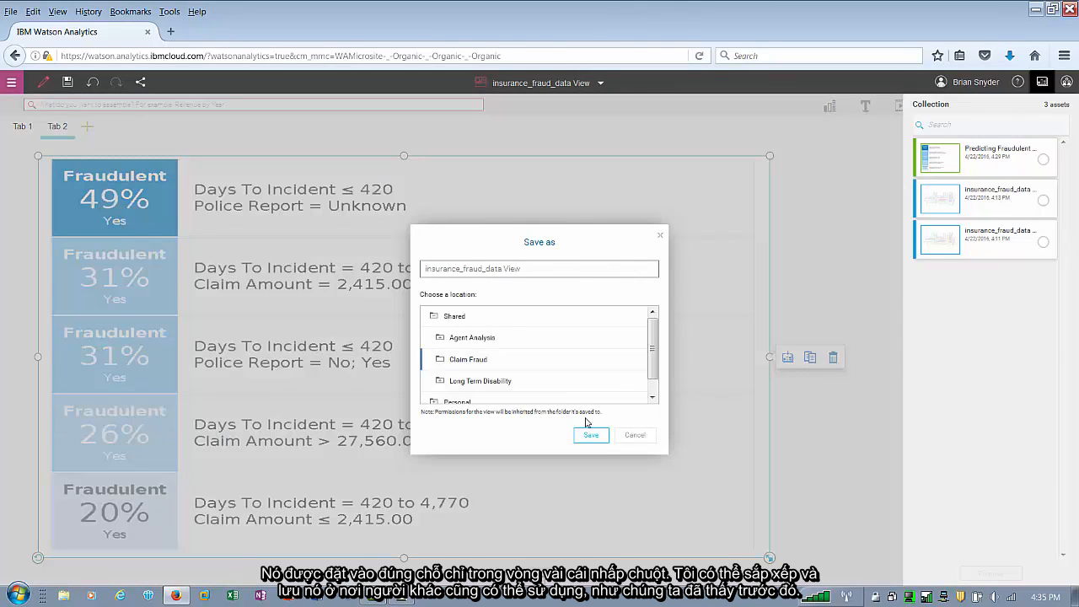
{"action": "left_click_drag", "start_coordinate": [523, 268], "coordinate": [404, 268]}
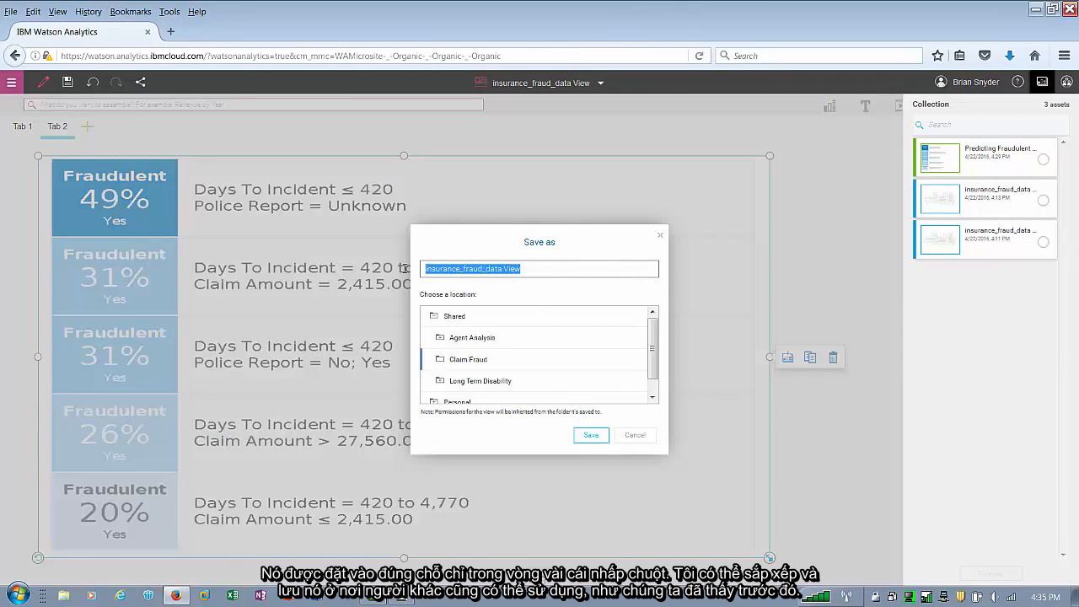
{"action": "type", "text": "Predictive Claims Dashboard"}
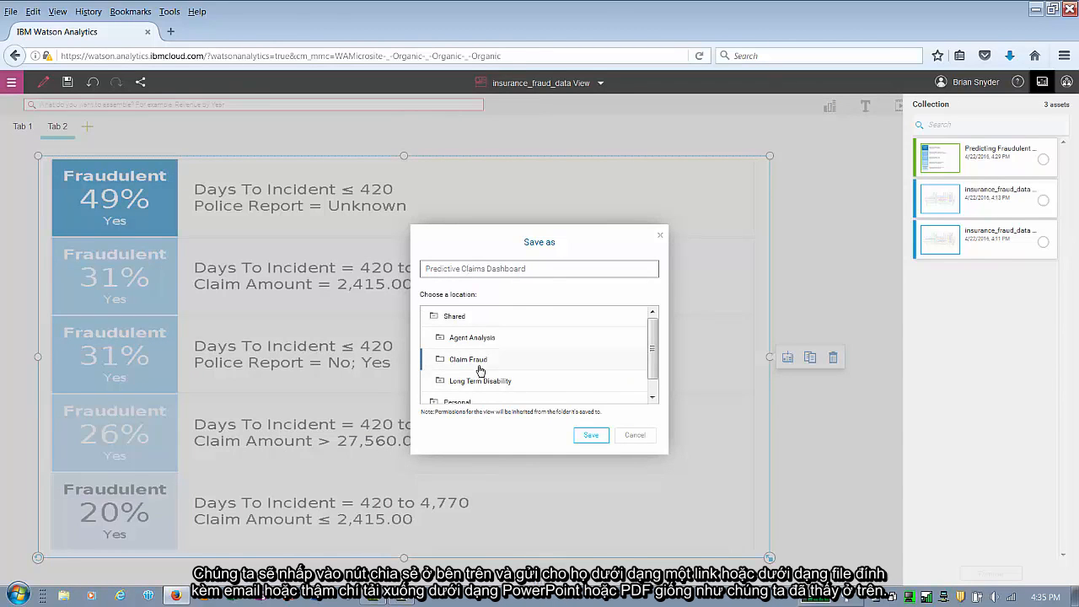
{"action": "left_click", "coordinate": [594, 435]}
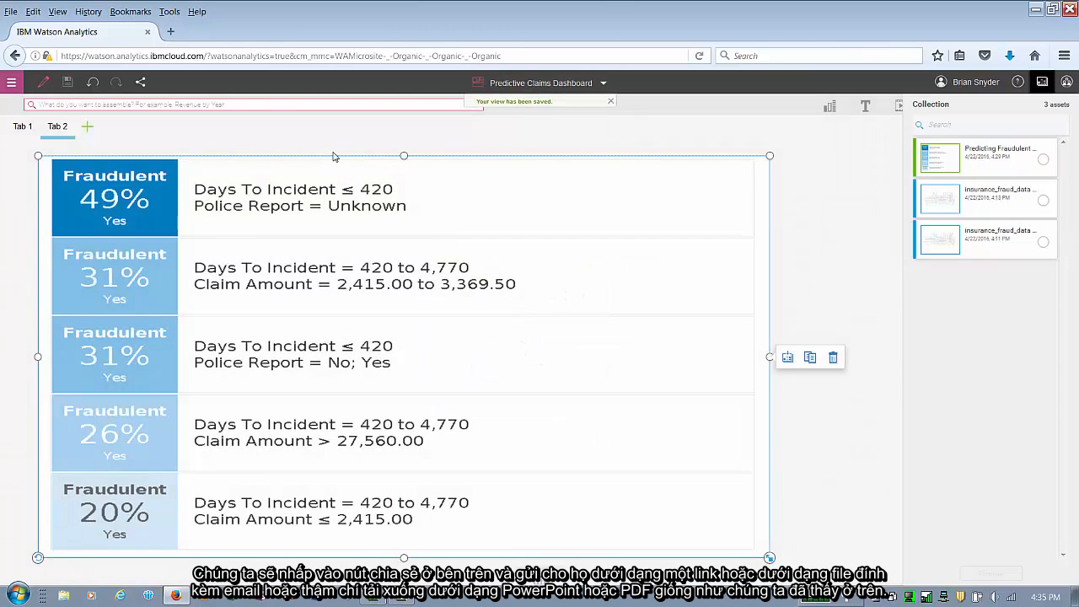
- Return to Tab 1 and review the dashboard's share options for email, download and link
{"action": "left_click", "coordinate": [23, 125]}
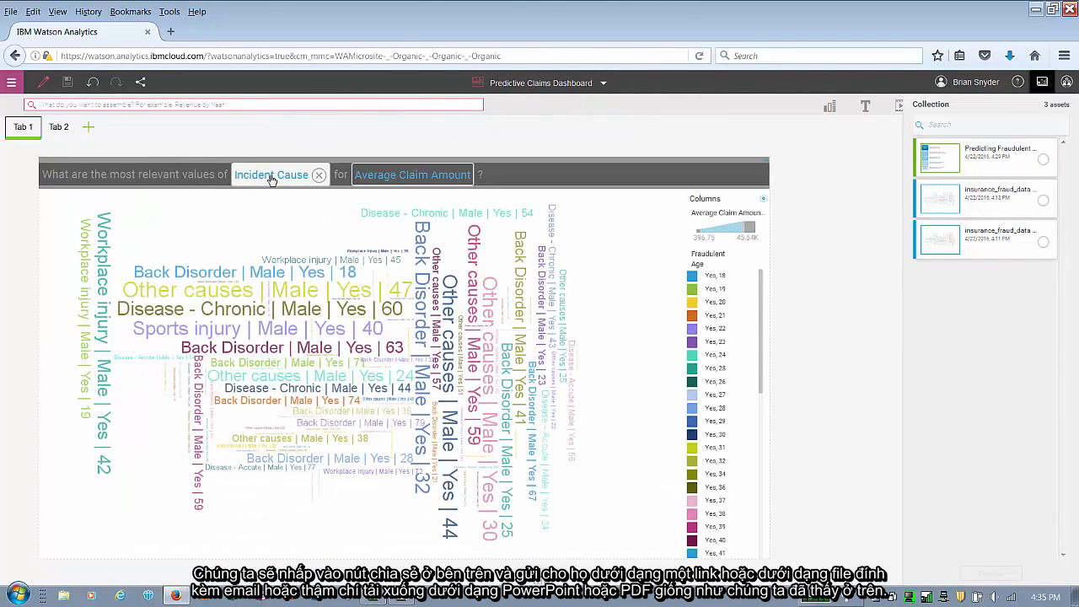
{"action": "left_click", "coordinate": [141, 83]}
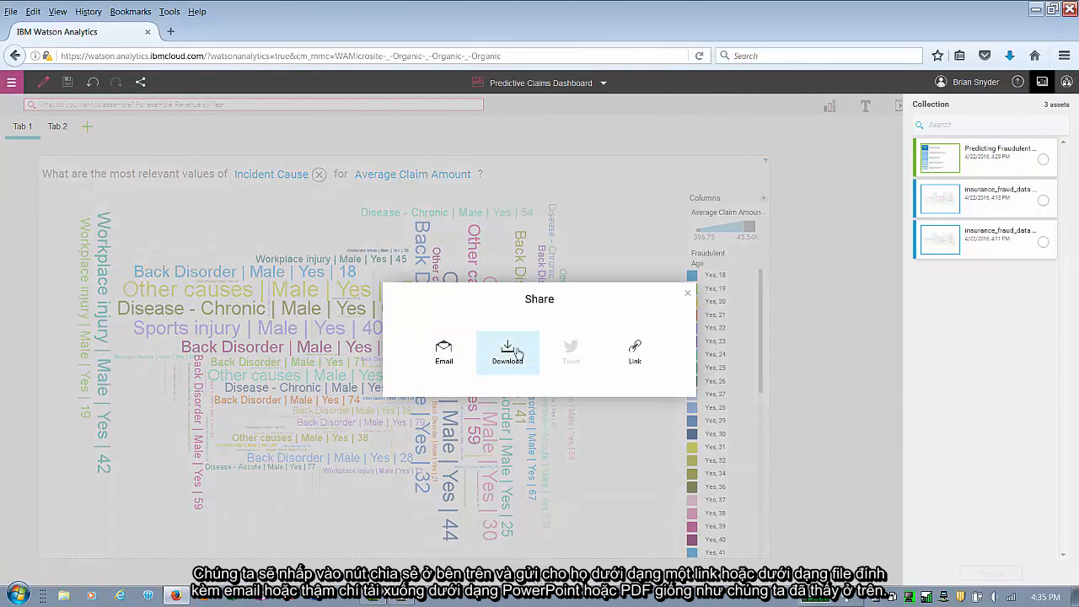
{"action": "left_click", "coordinate": [825, 280]}
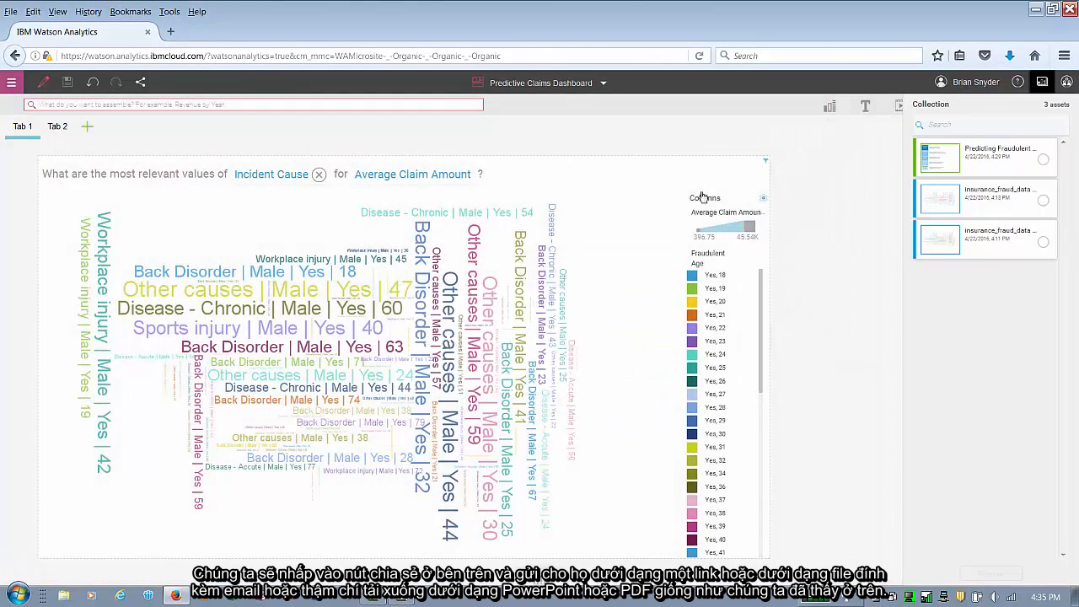
{"action": "left_click", "coordinate": [581, 84]}
{"action": "left_click", "coordinate": [671, 159]}
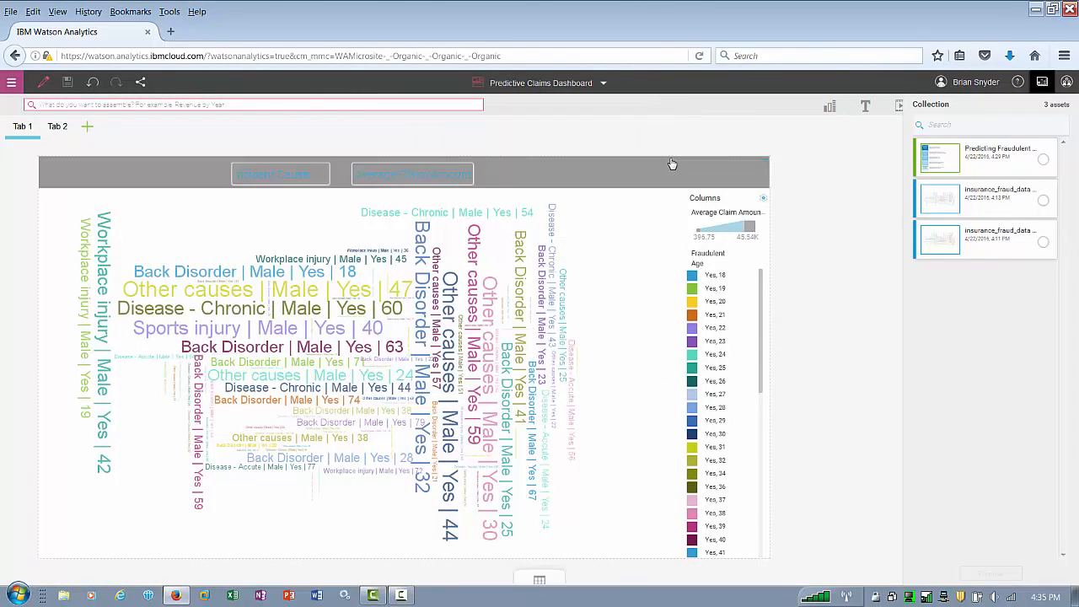